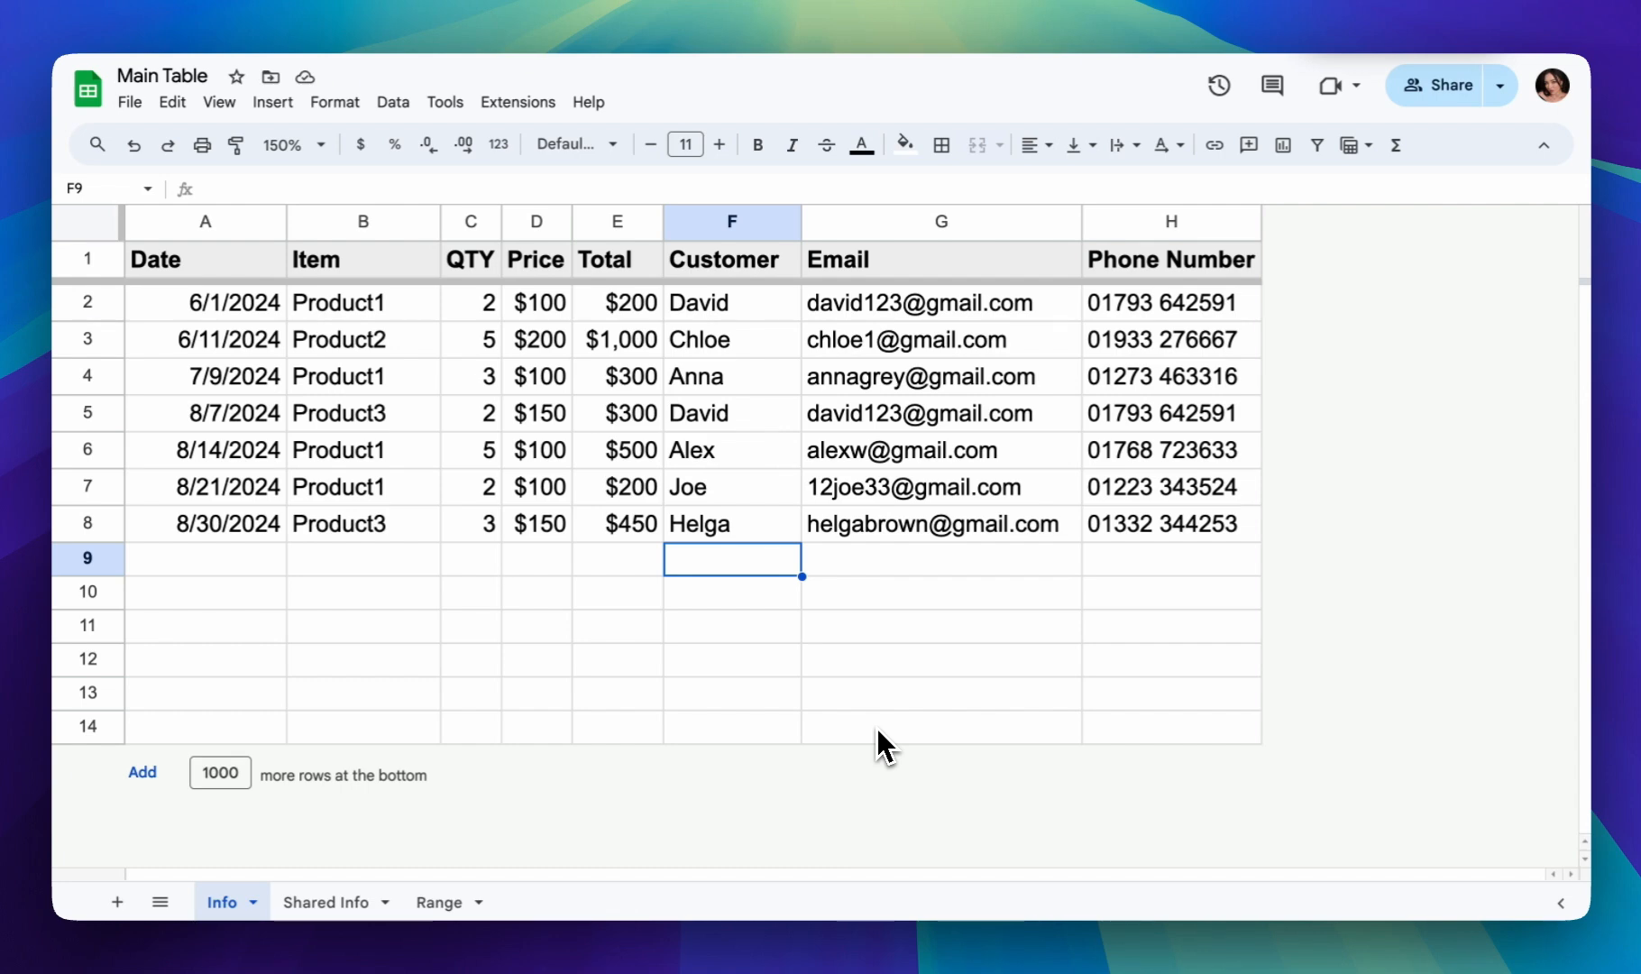
Review the order table on the Info sheet, including the Price and Total columns and the full range A1:H14.
click(750, 593)
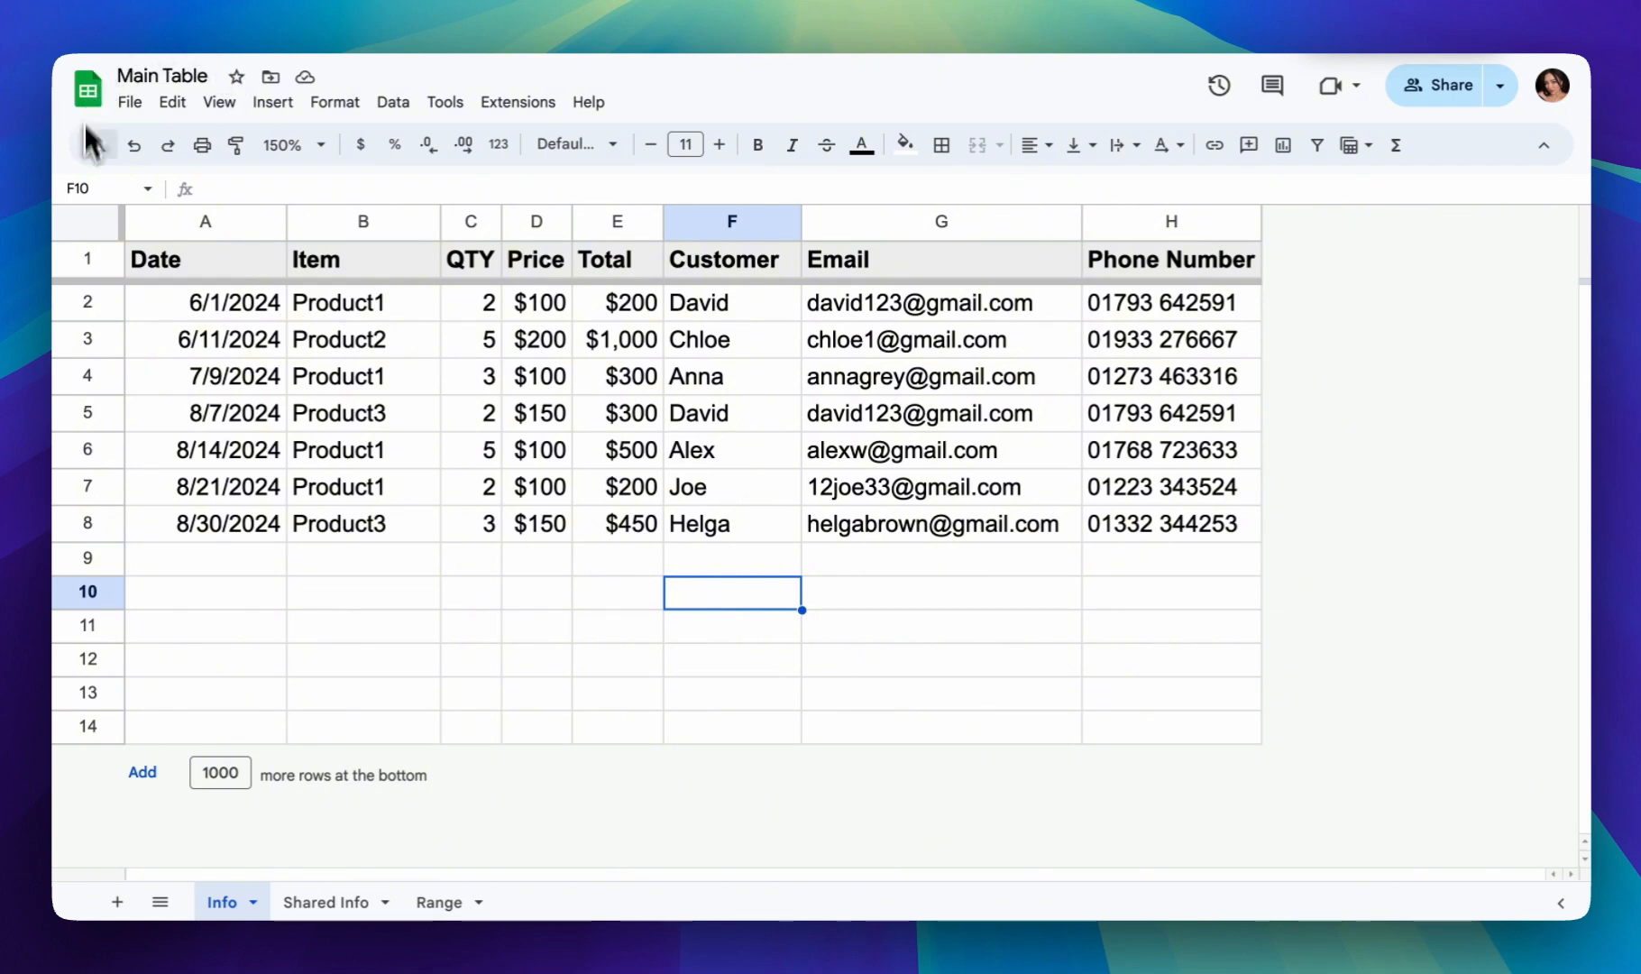
drag(200, 274, 1151, 735)
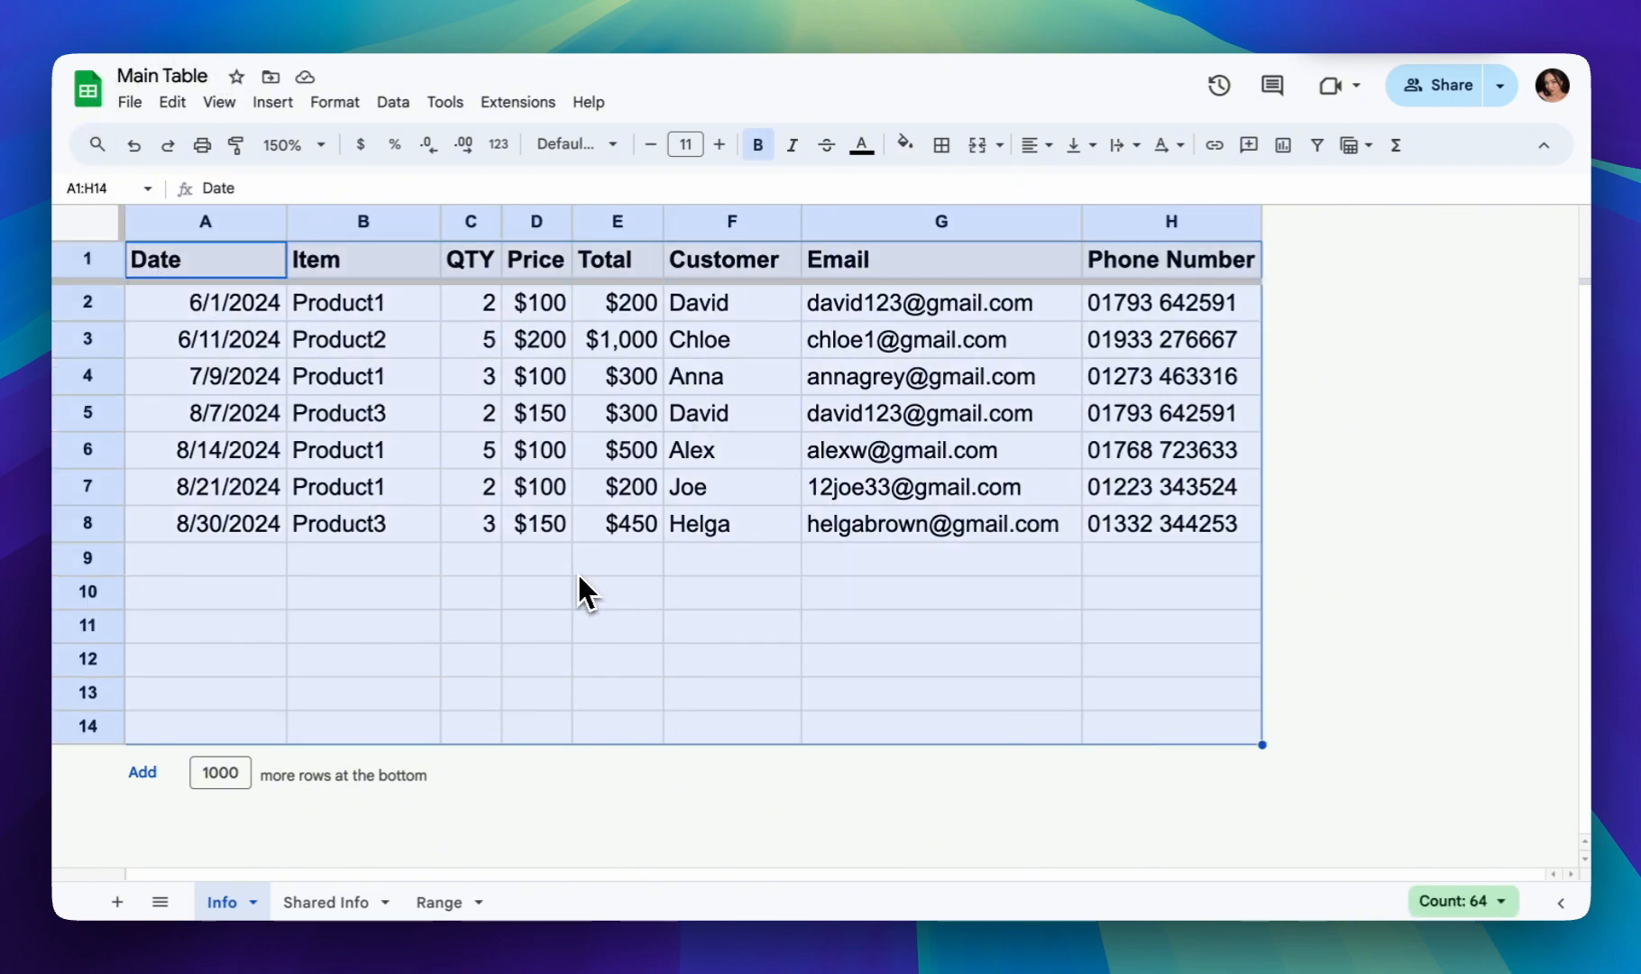
click(687, 504)
drag(536, 223, 586, 220)
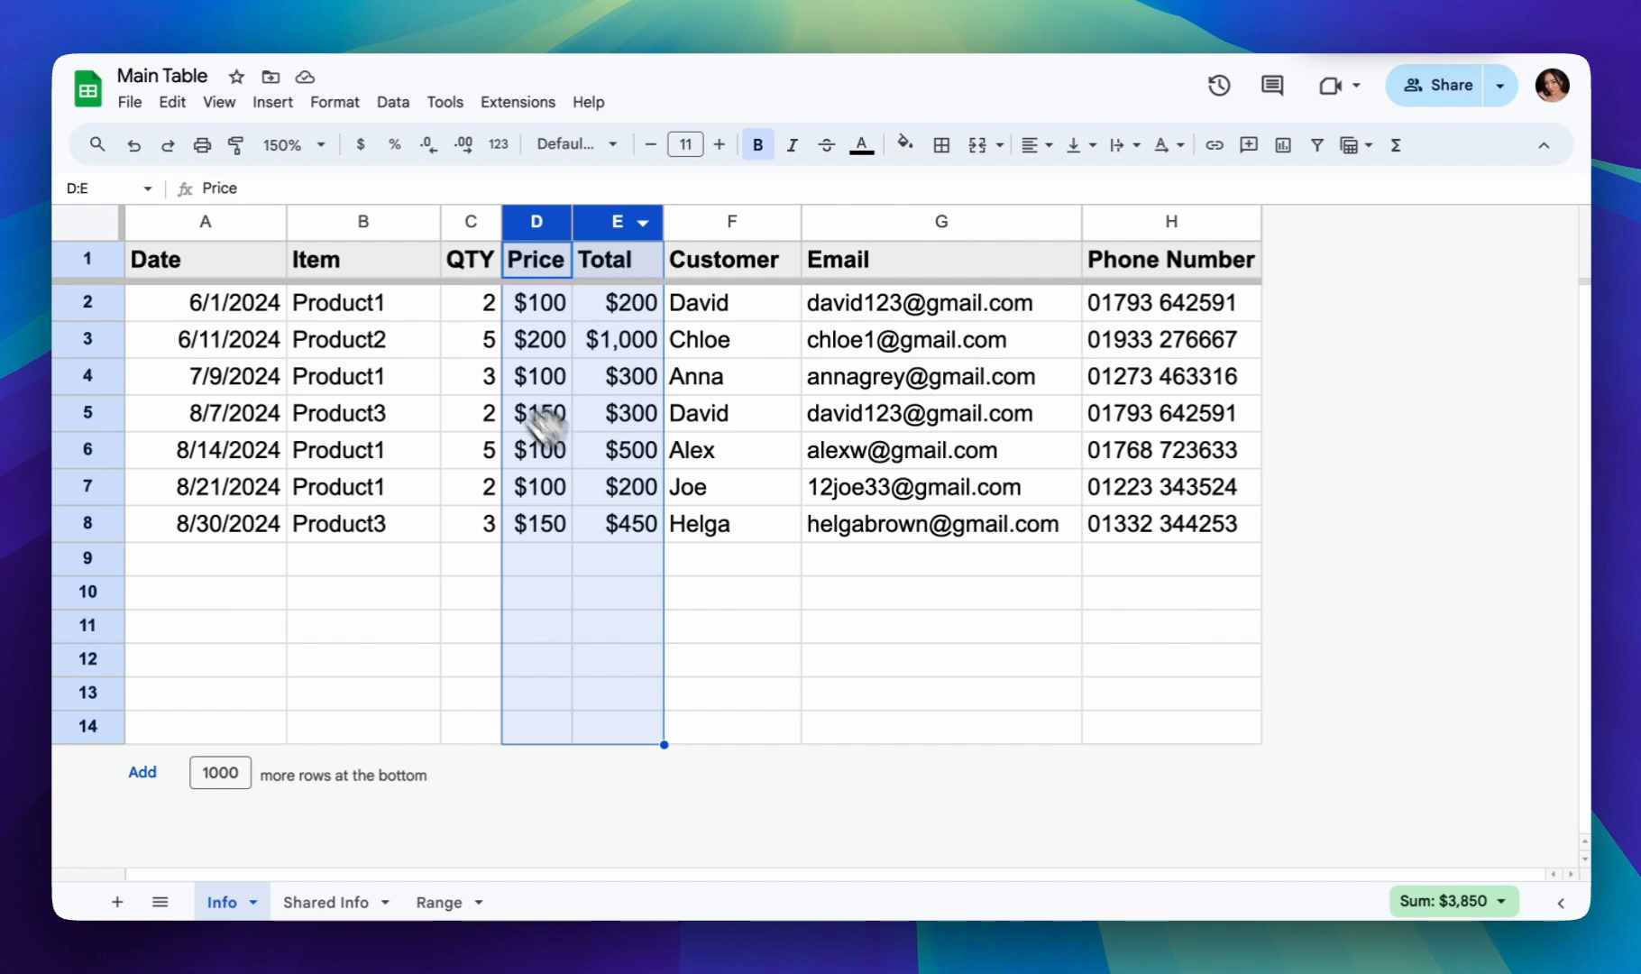
click(731, 657)
drag(246, 270, 1139, 725)
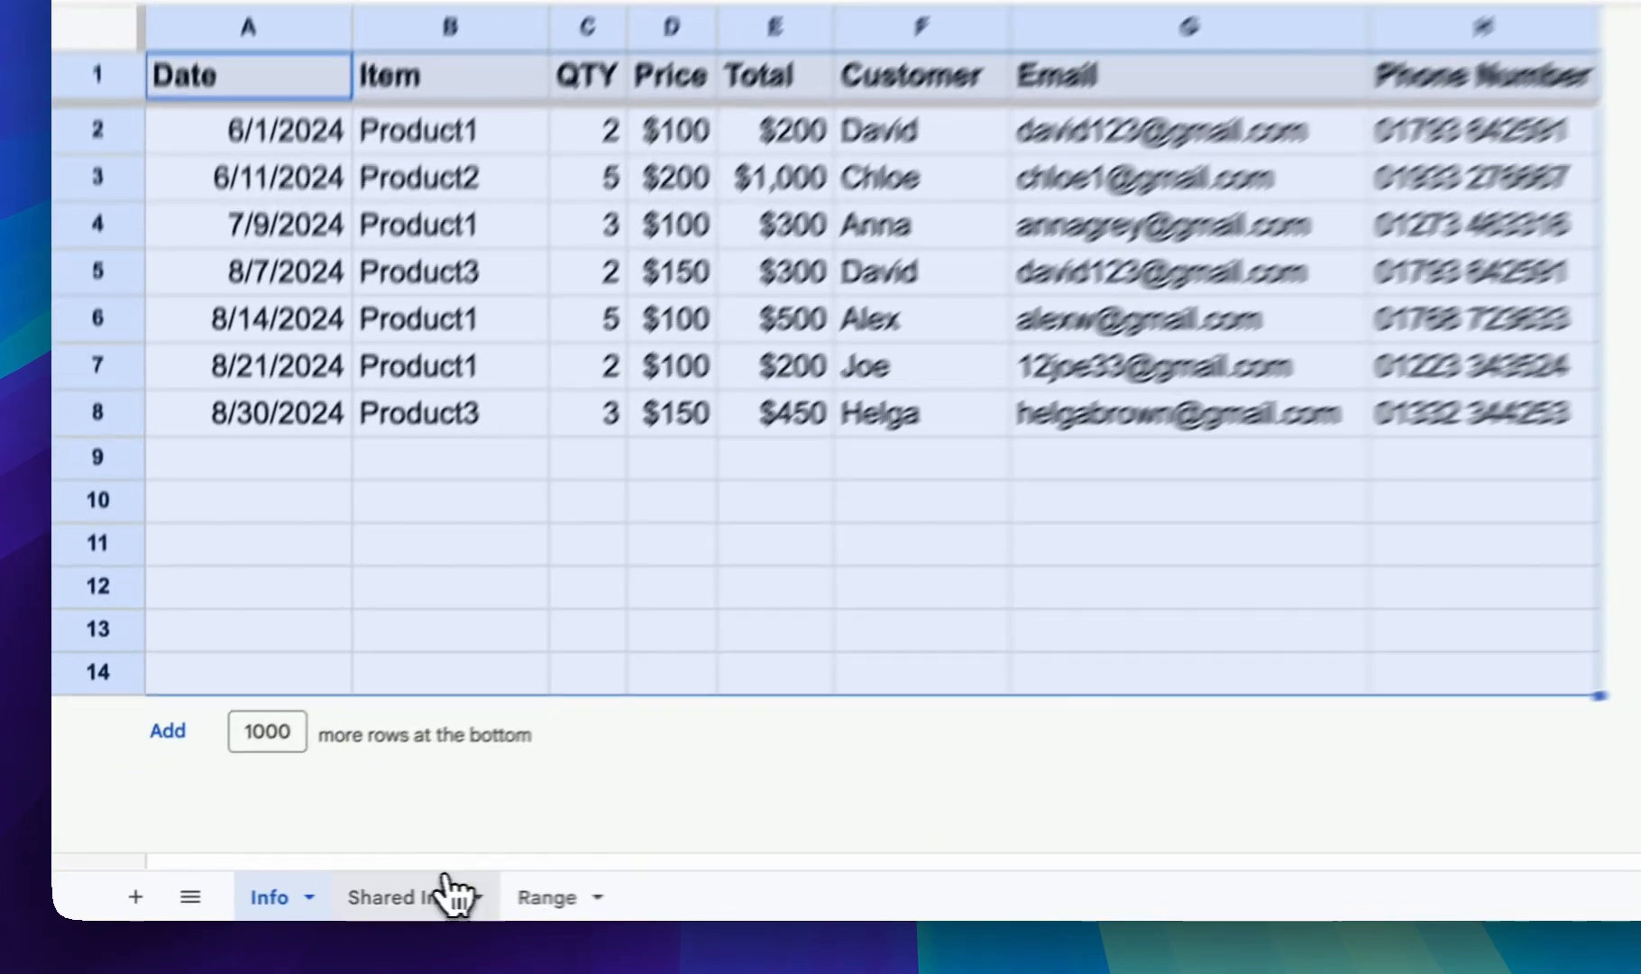
Examine the QUERY formula in cell A1 of the Shared Info sheet, checking its source range against the Info sheet and its select clause.
click(356, 902)
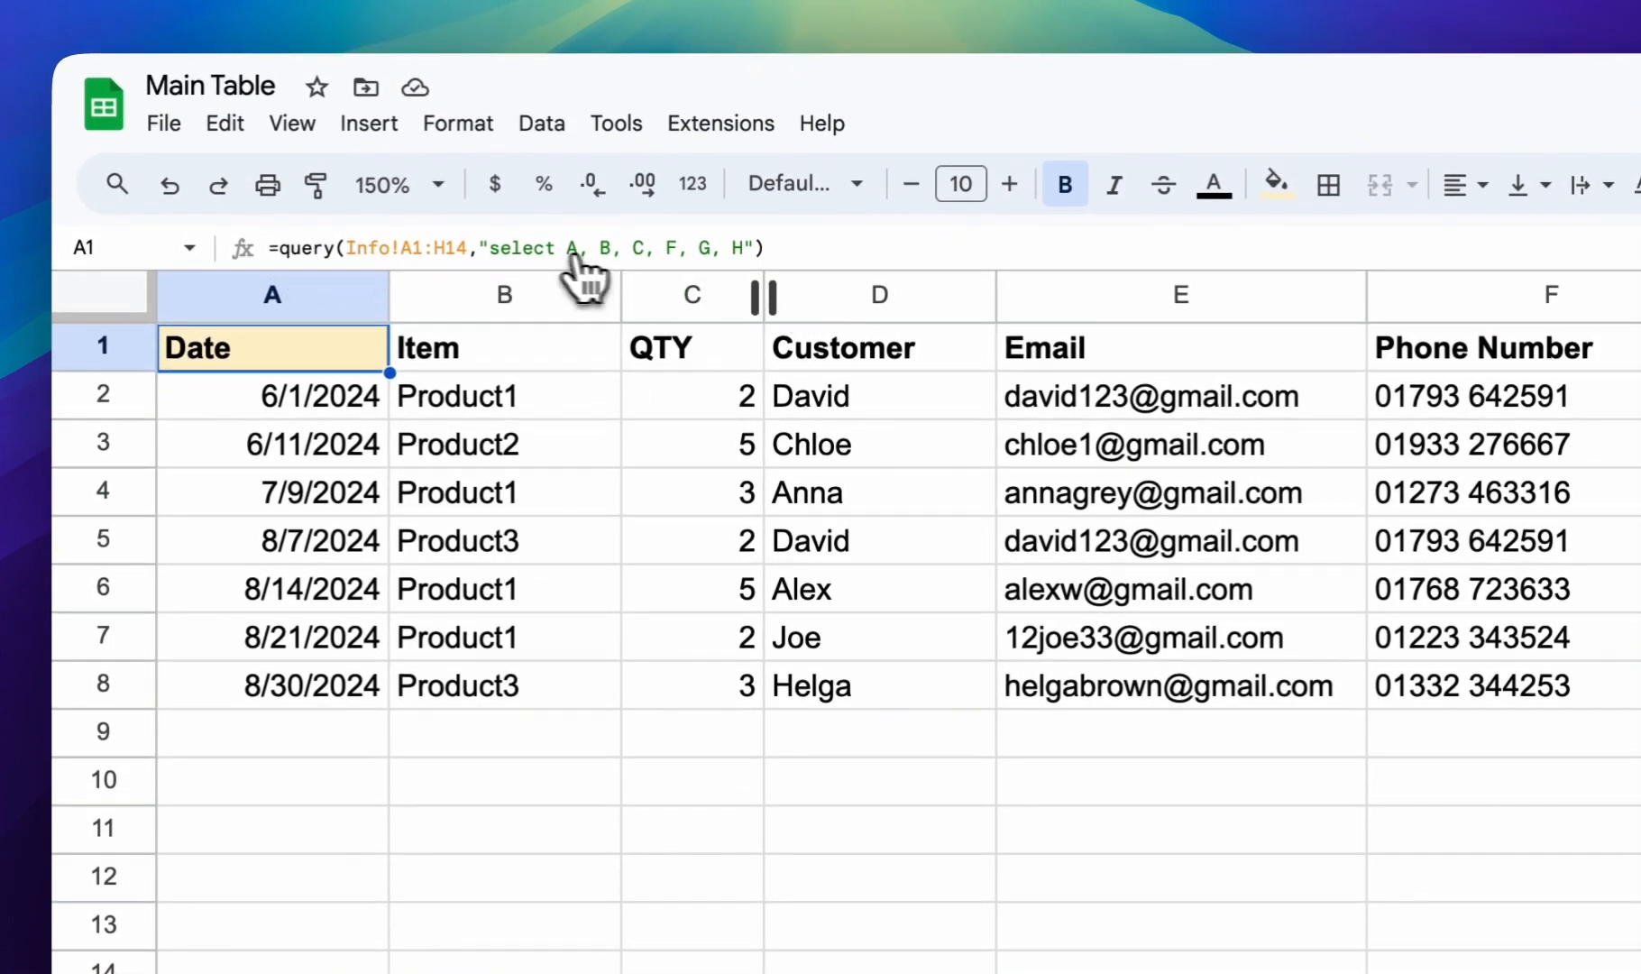
drag(467, 248, 350, 255)
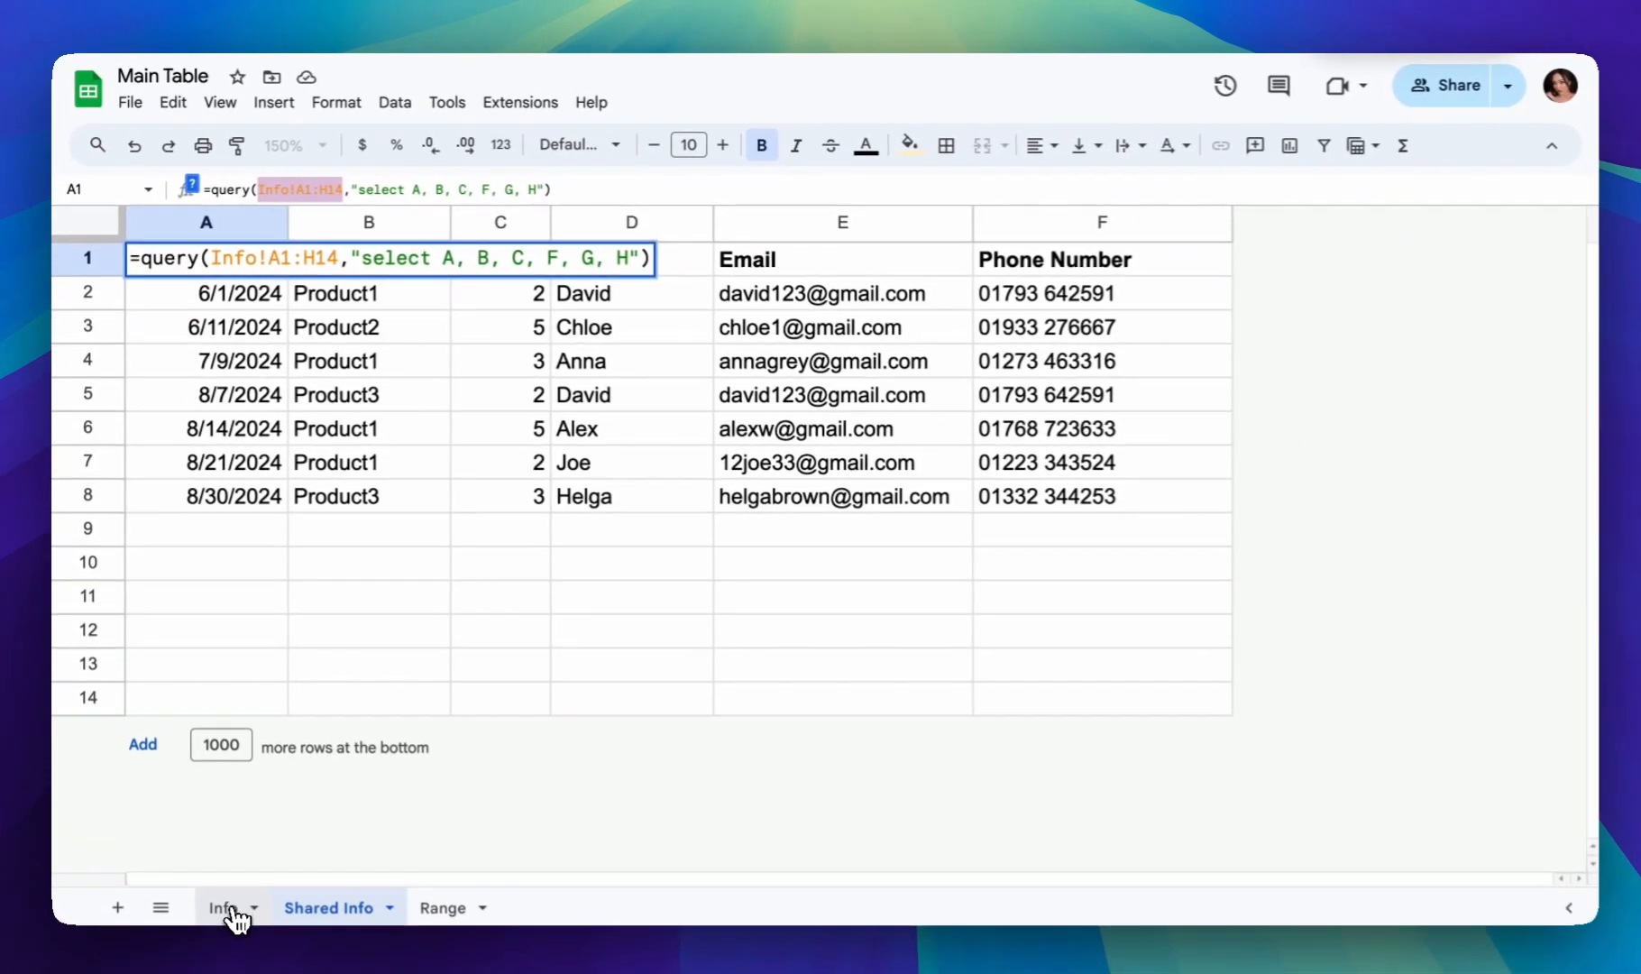
click(227, 903)
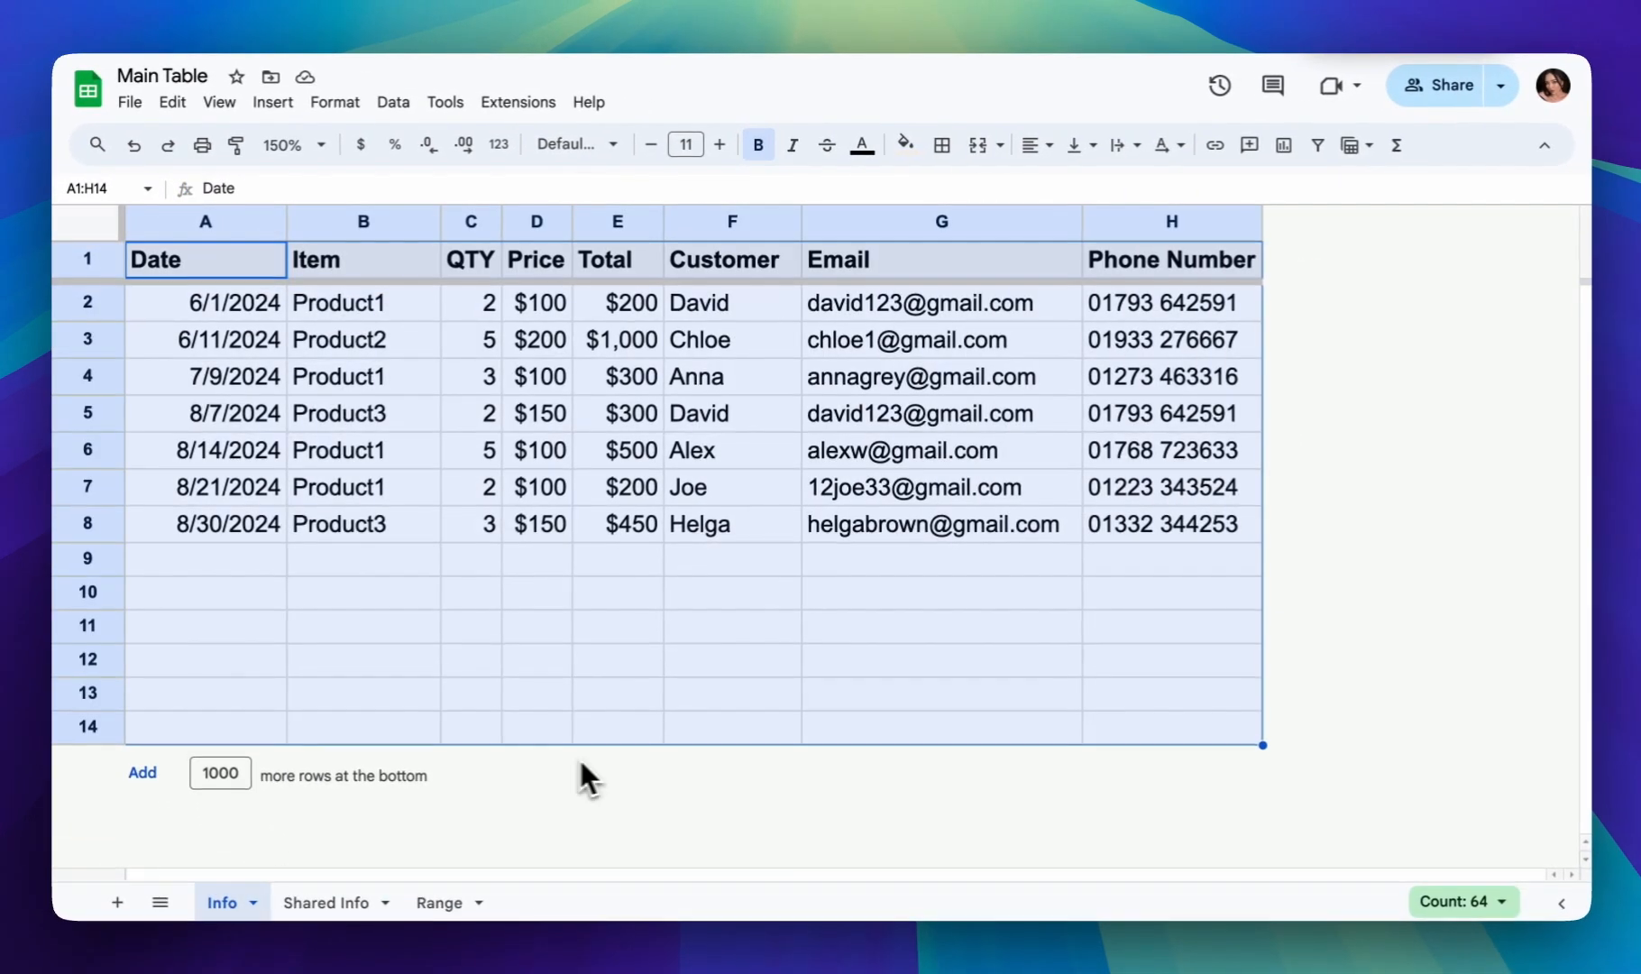
click(328, 911)
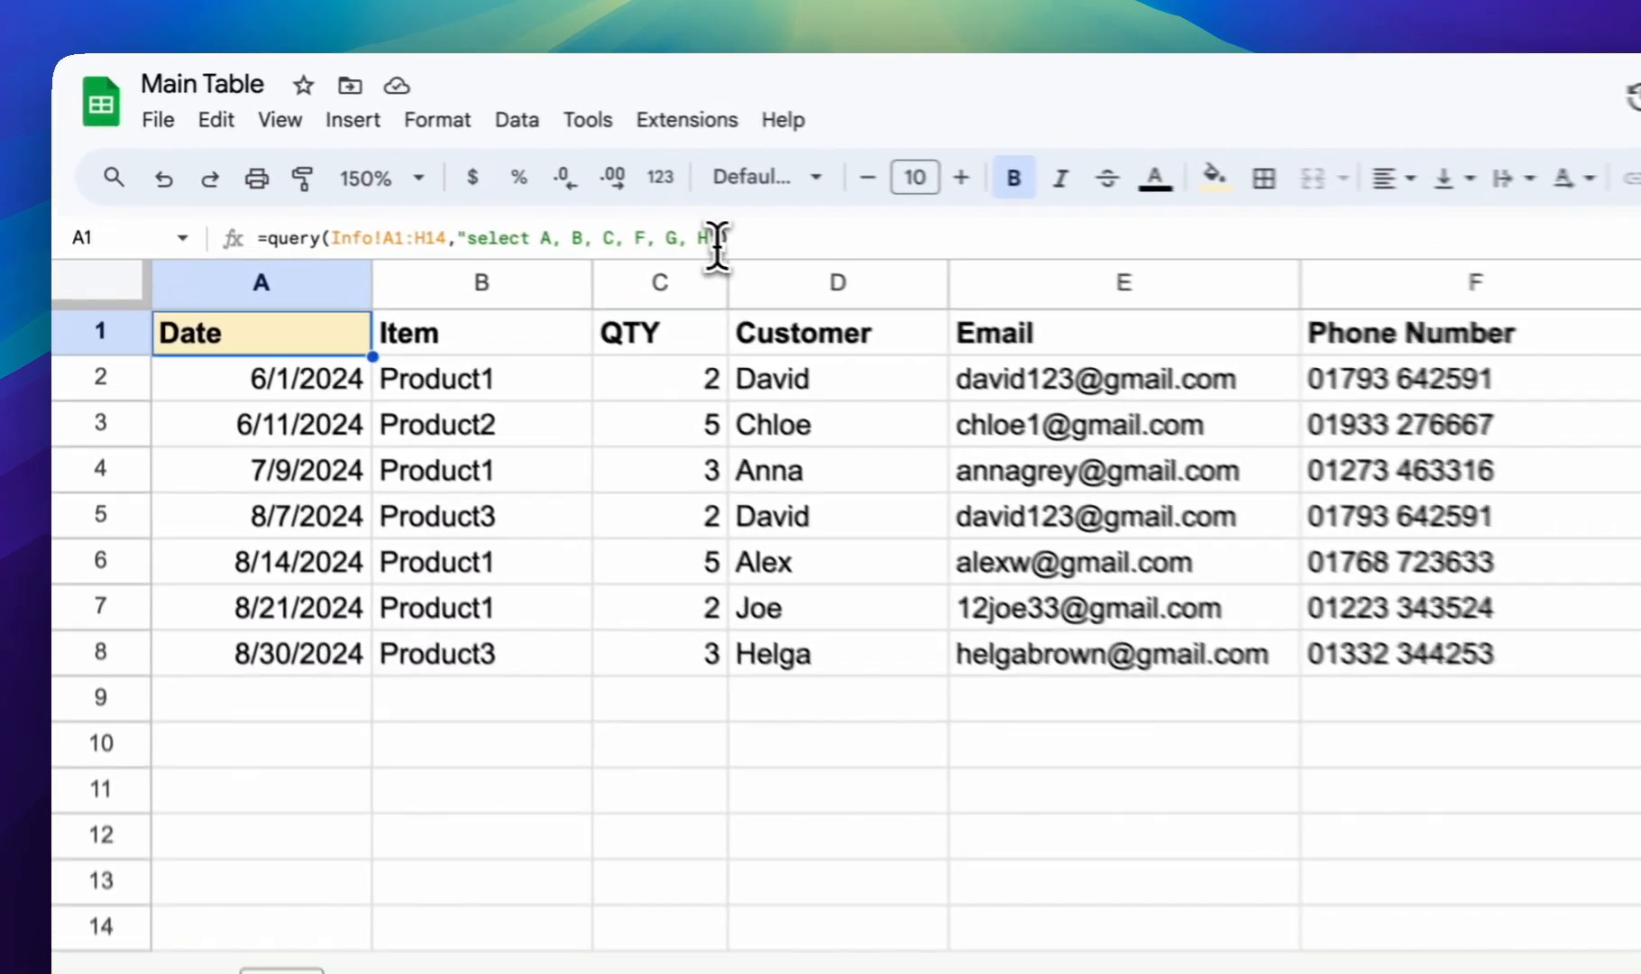
click(542, 188)
drag(542, 189, 352, 191)
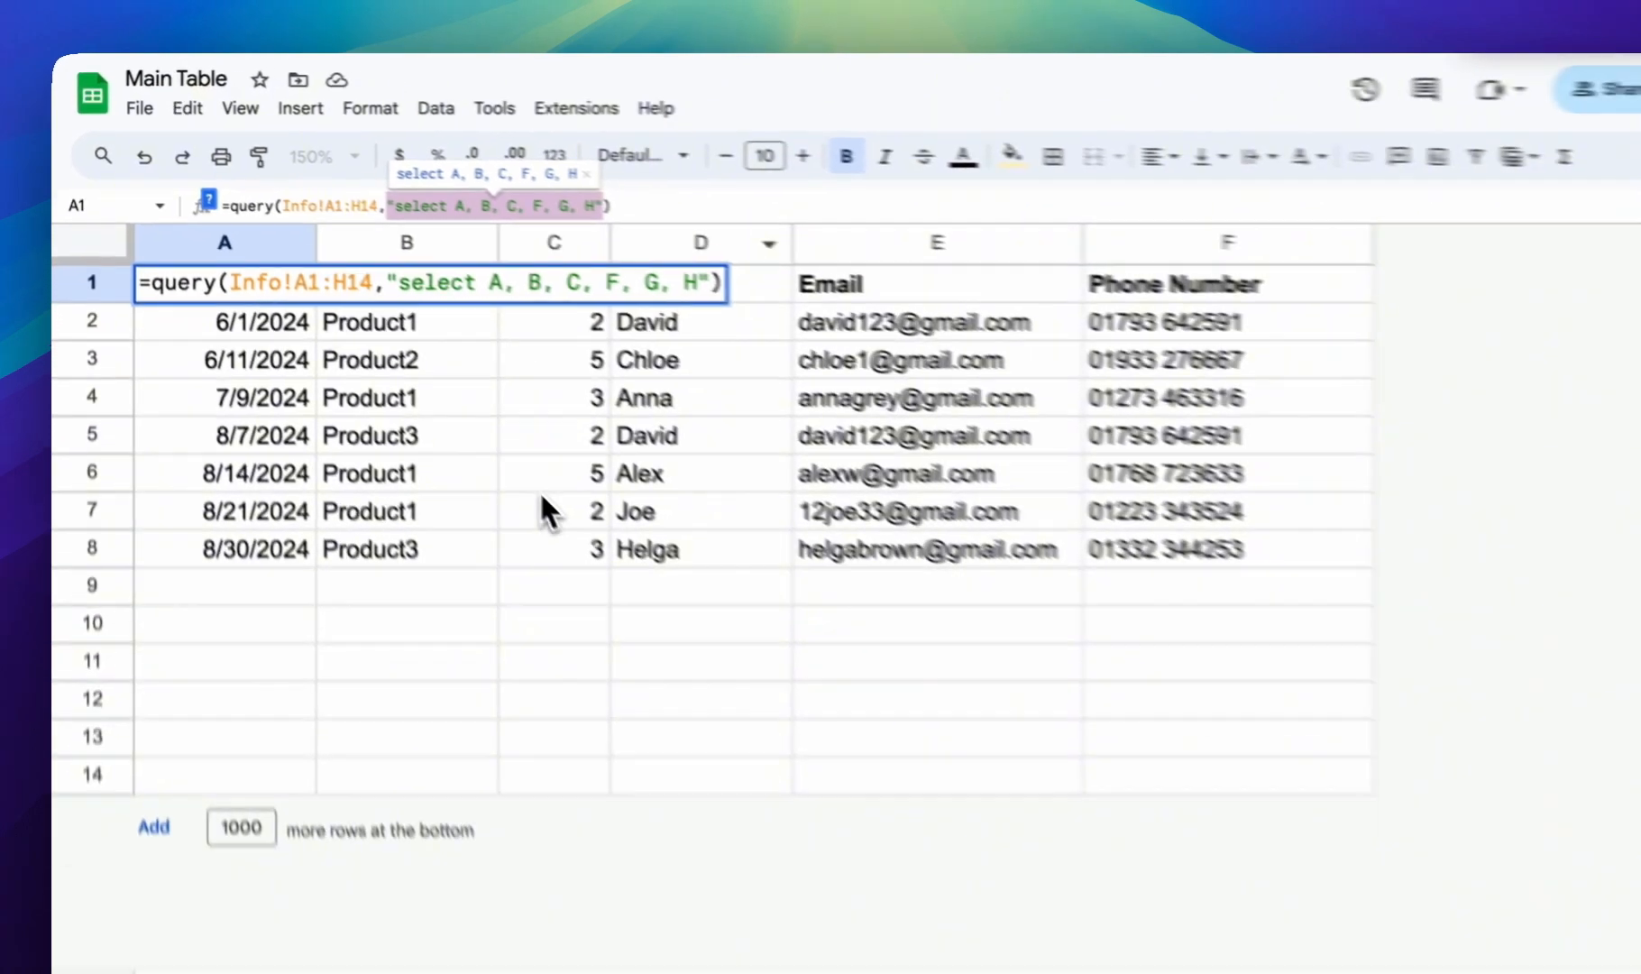
click(676, 602)
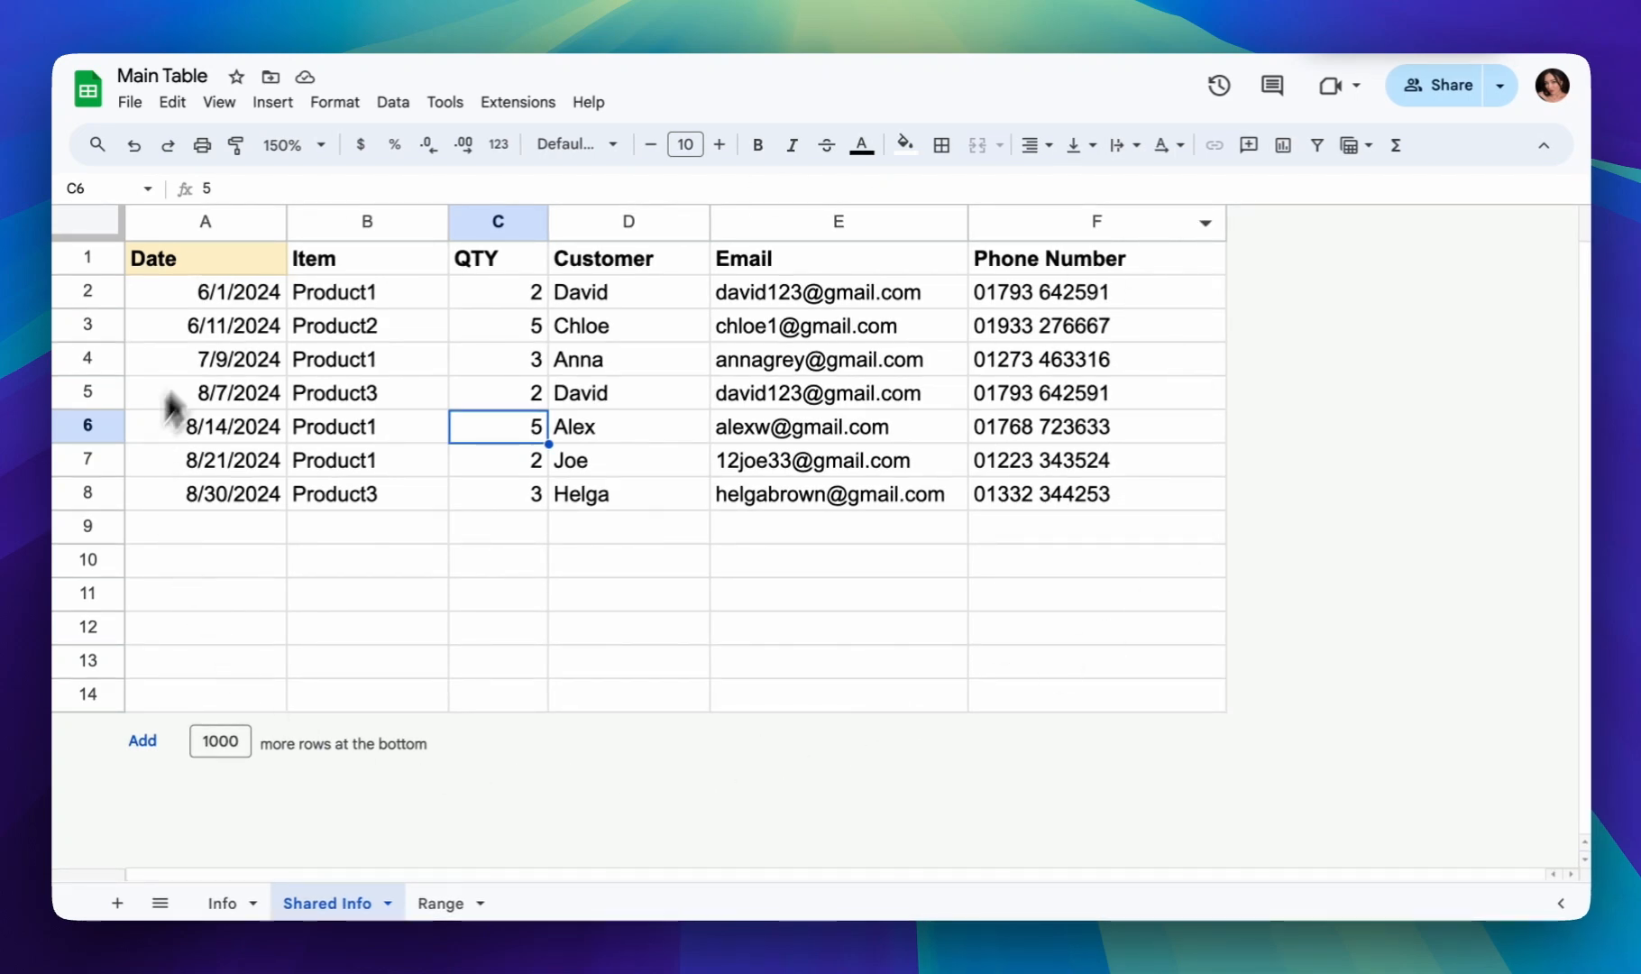
click(437, 591)
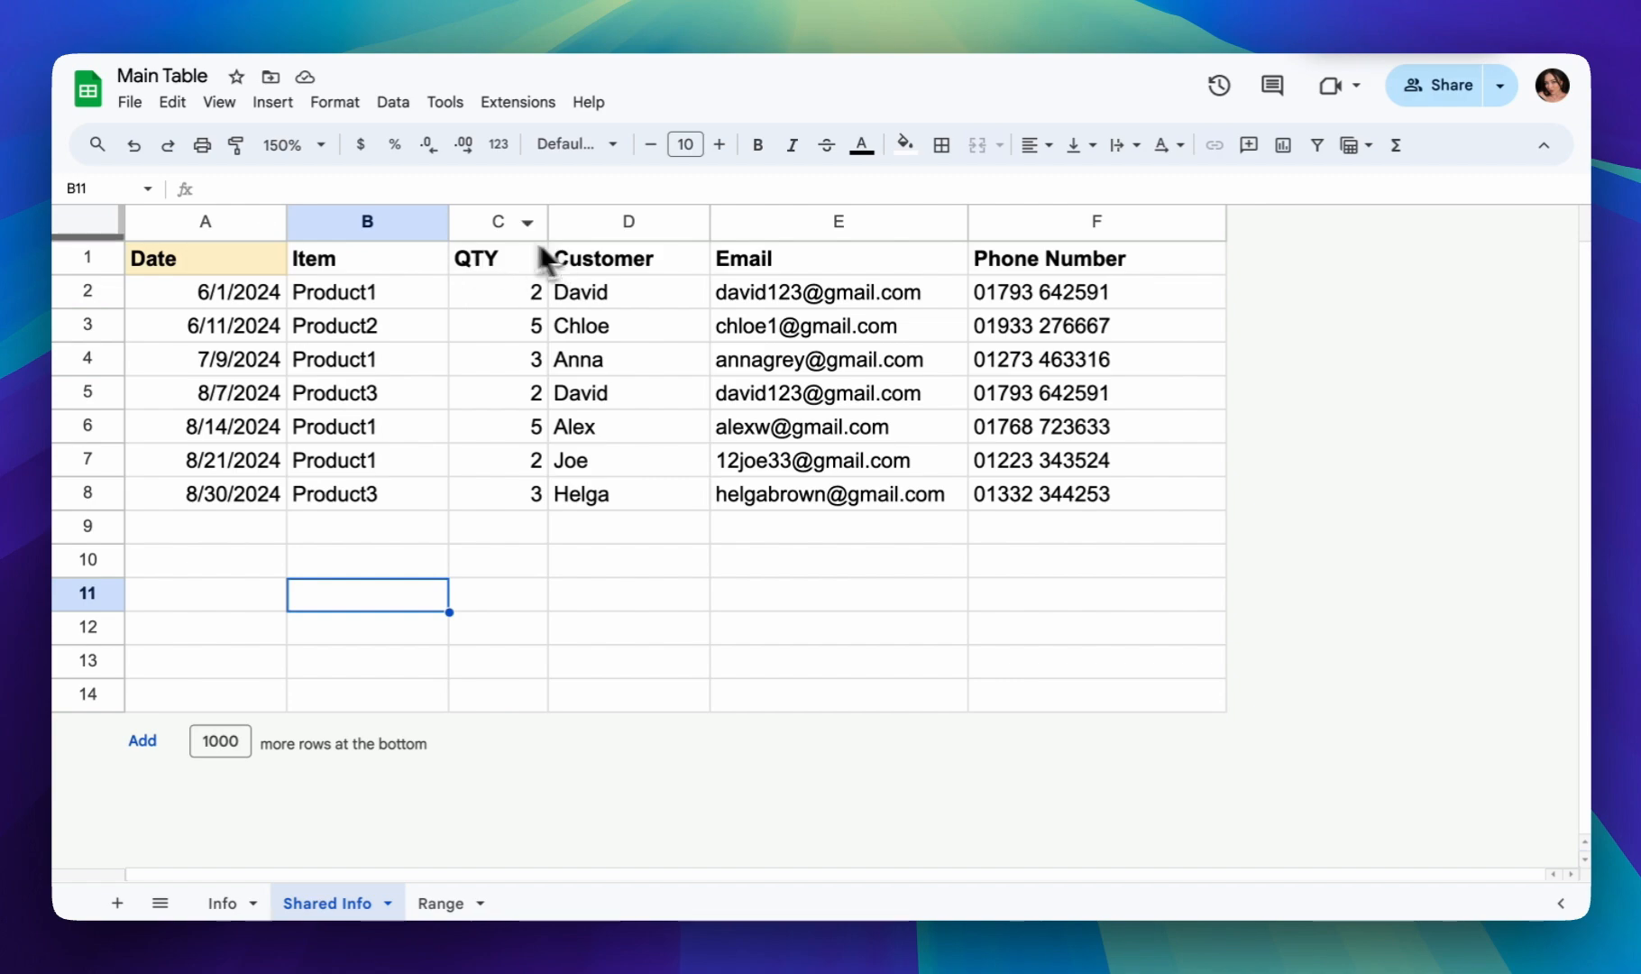
click(249, 255)
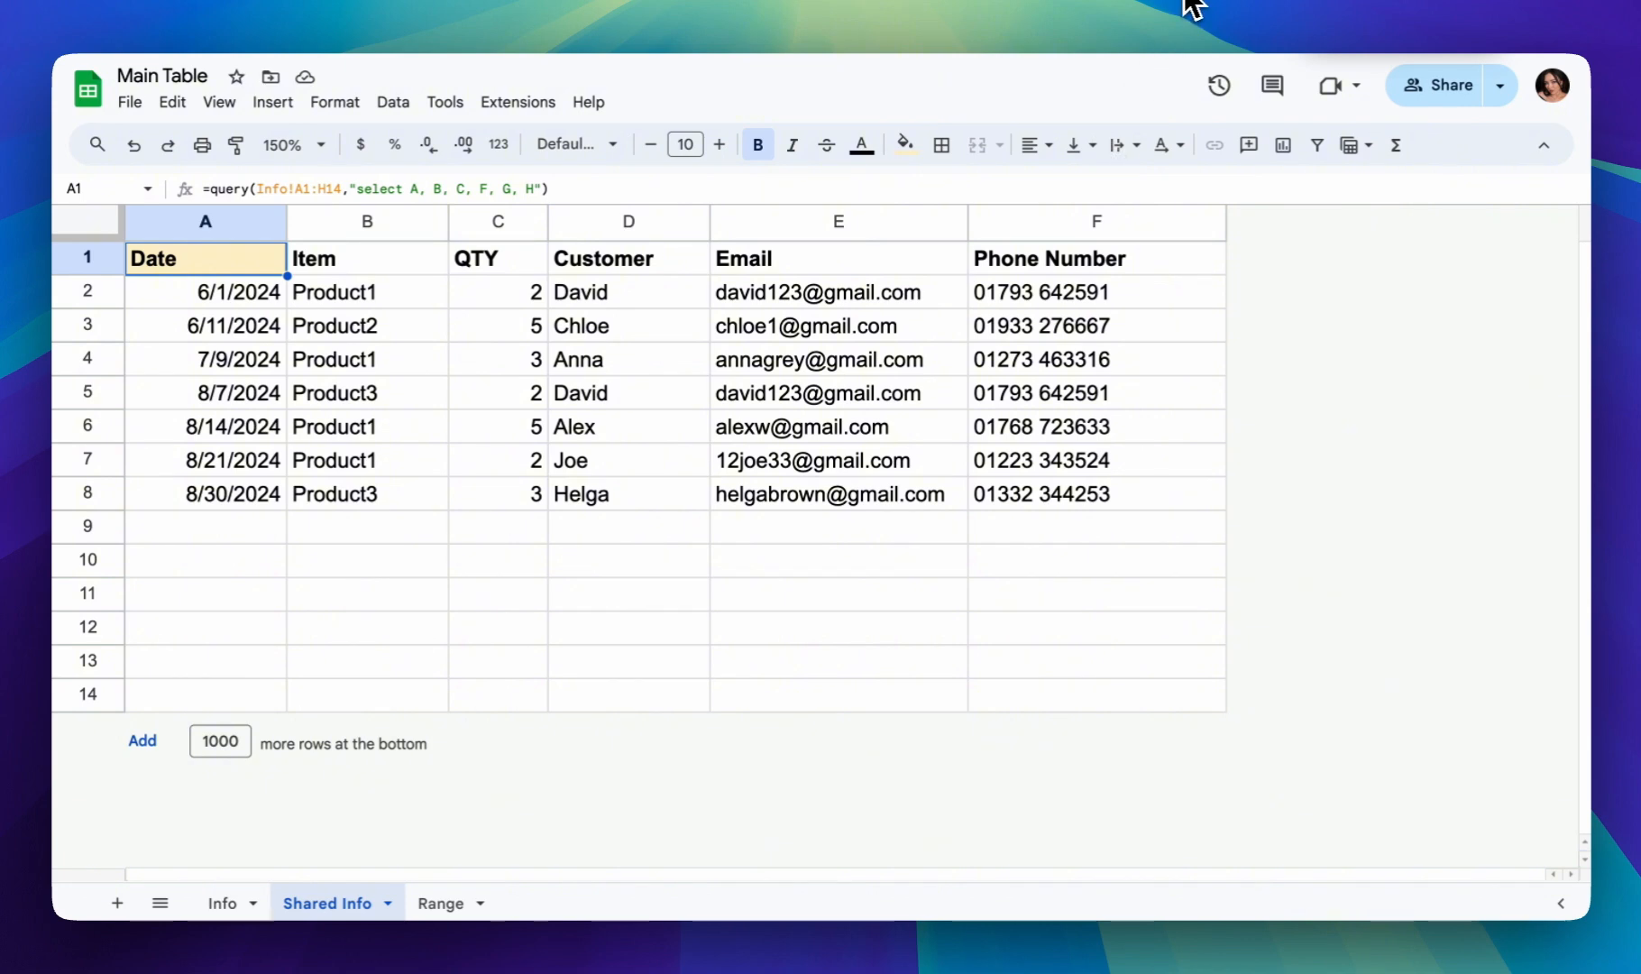
Switch to the Shared Table spreadsheet and begin an IMPORTRANGE formula with an opening quotation mark in cell A1 of the Import sheet.
click(1185, 1)
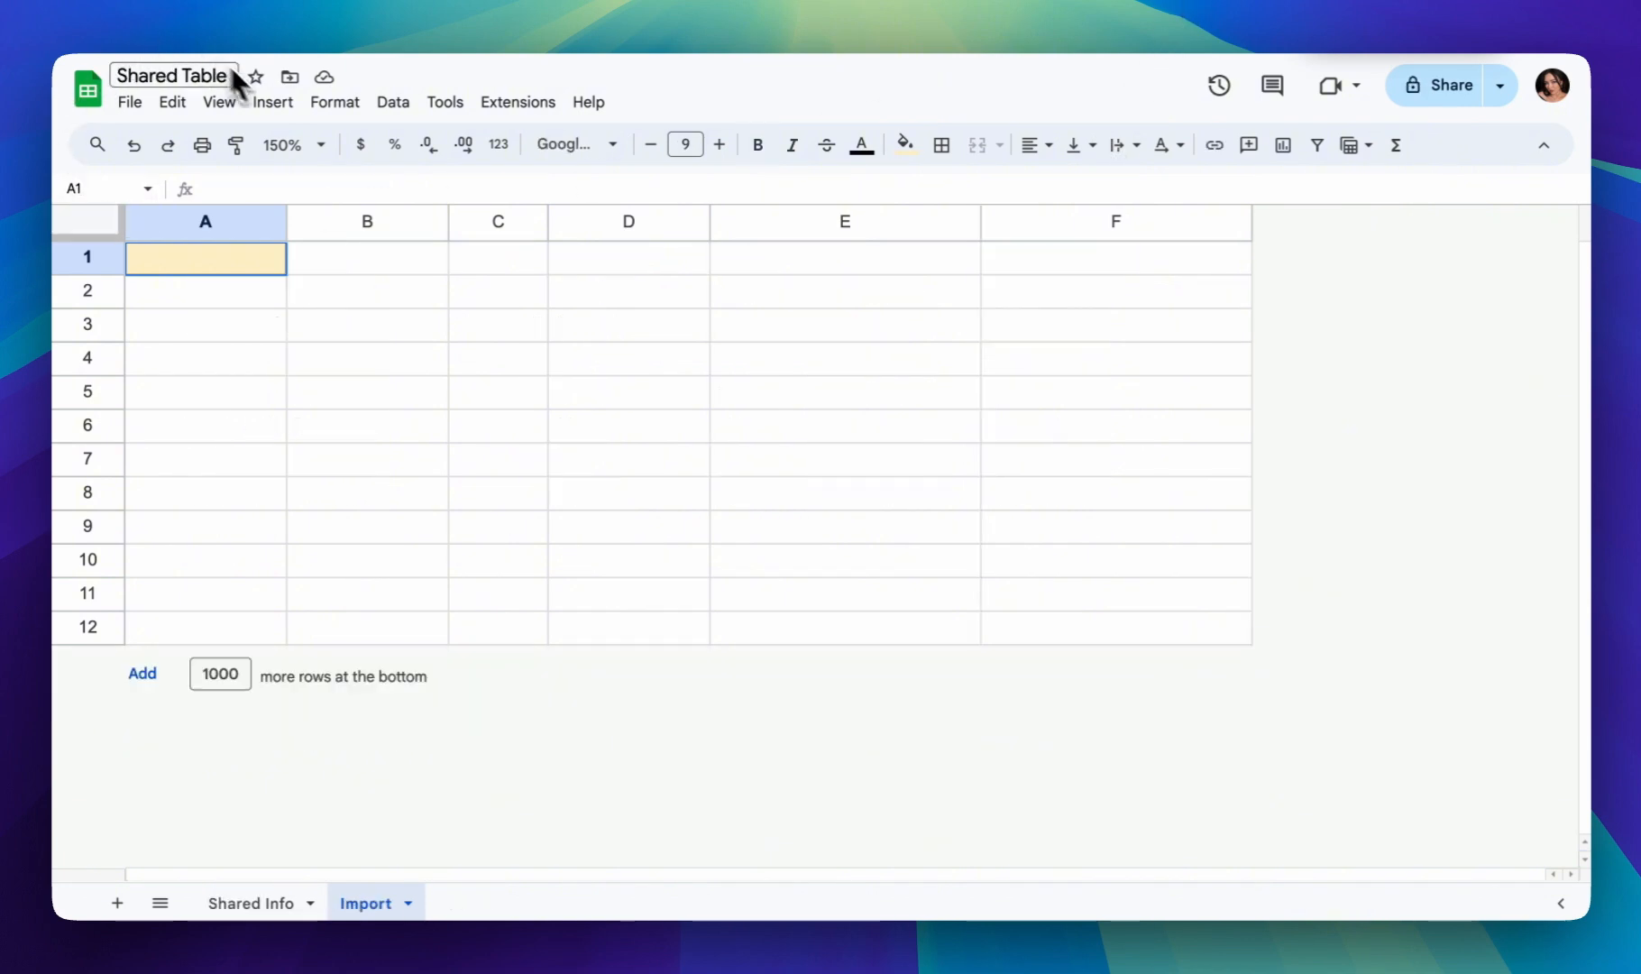
click(249, 265)
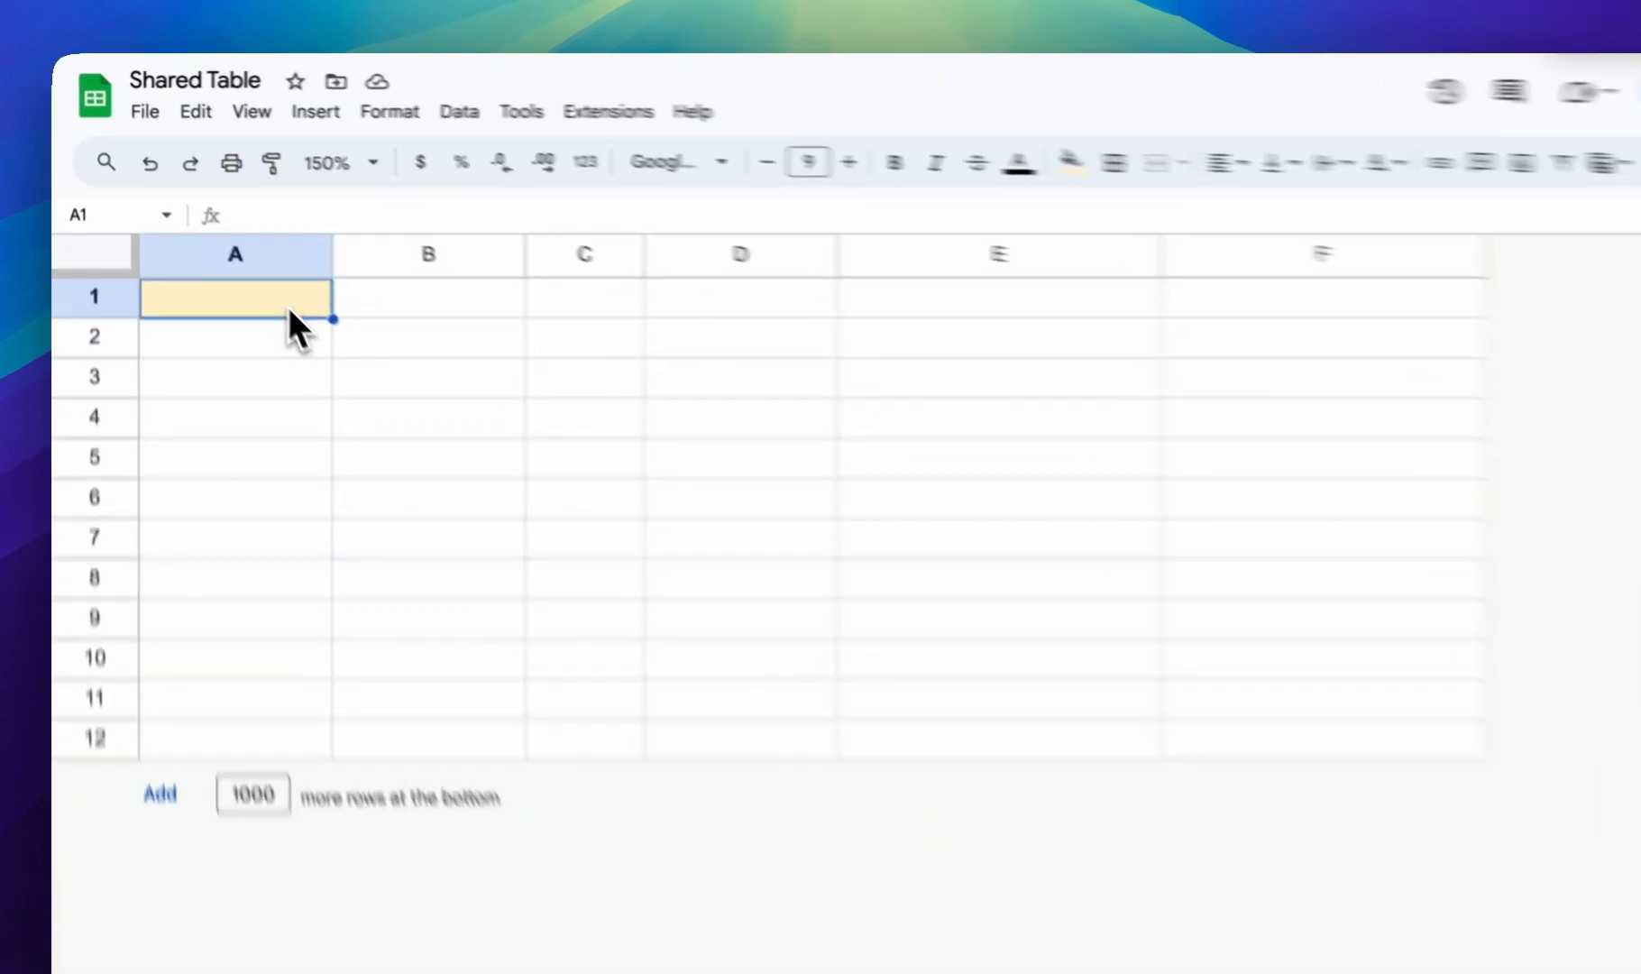
text(=im)
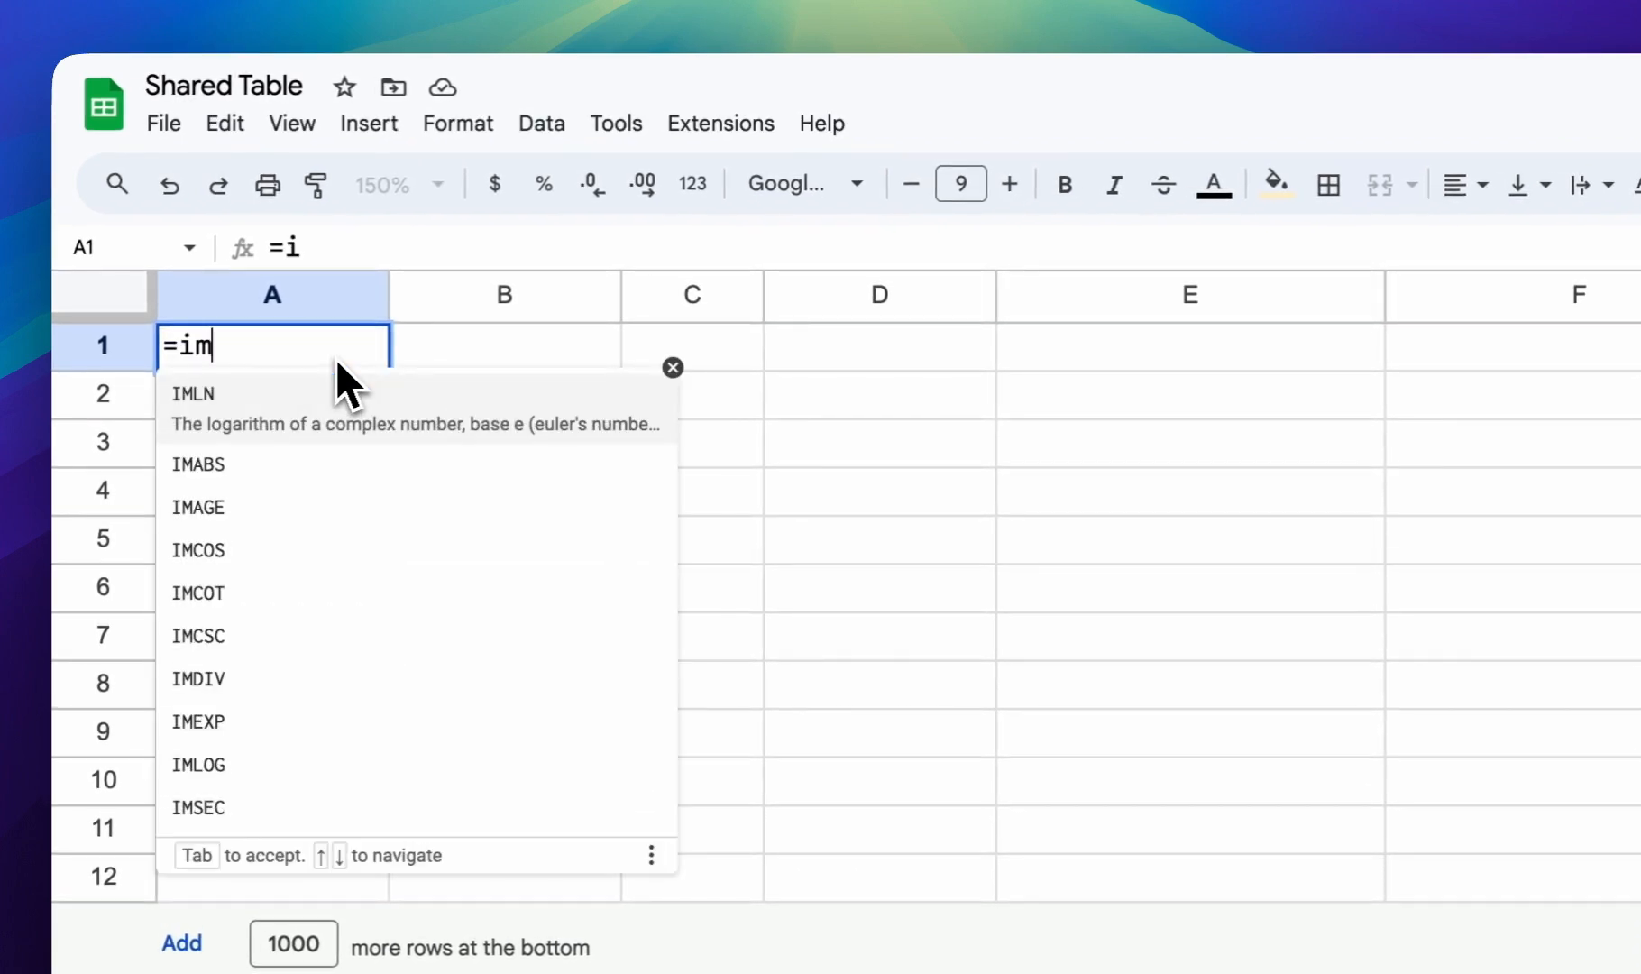
text(po)
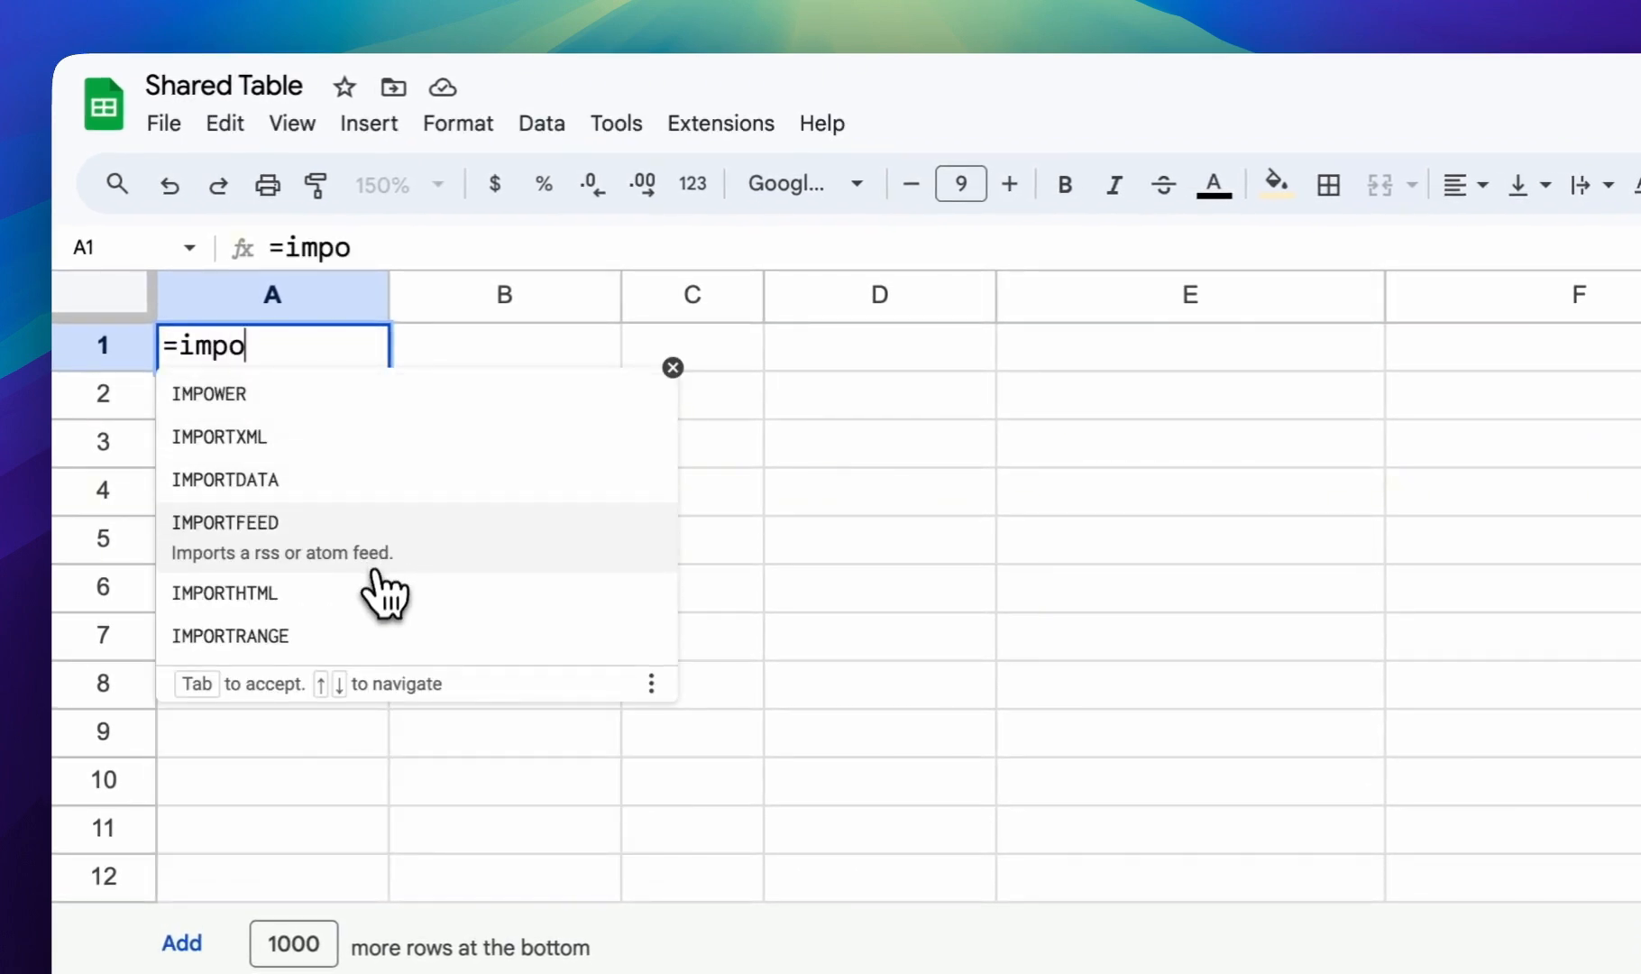
click(395, 635)
text("select A, B, C, F, G, H"))
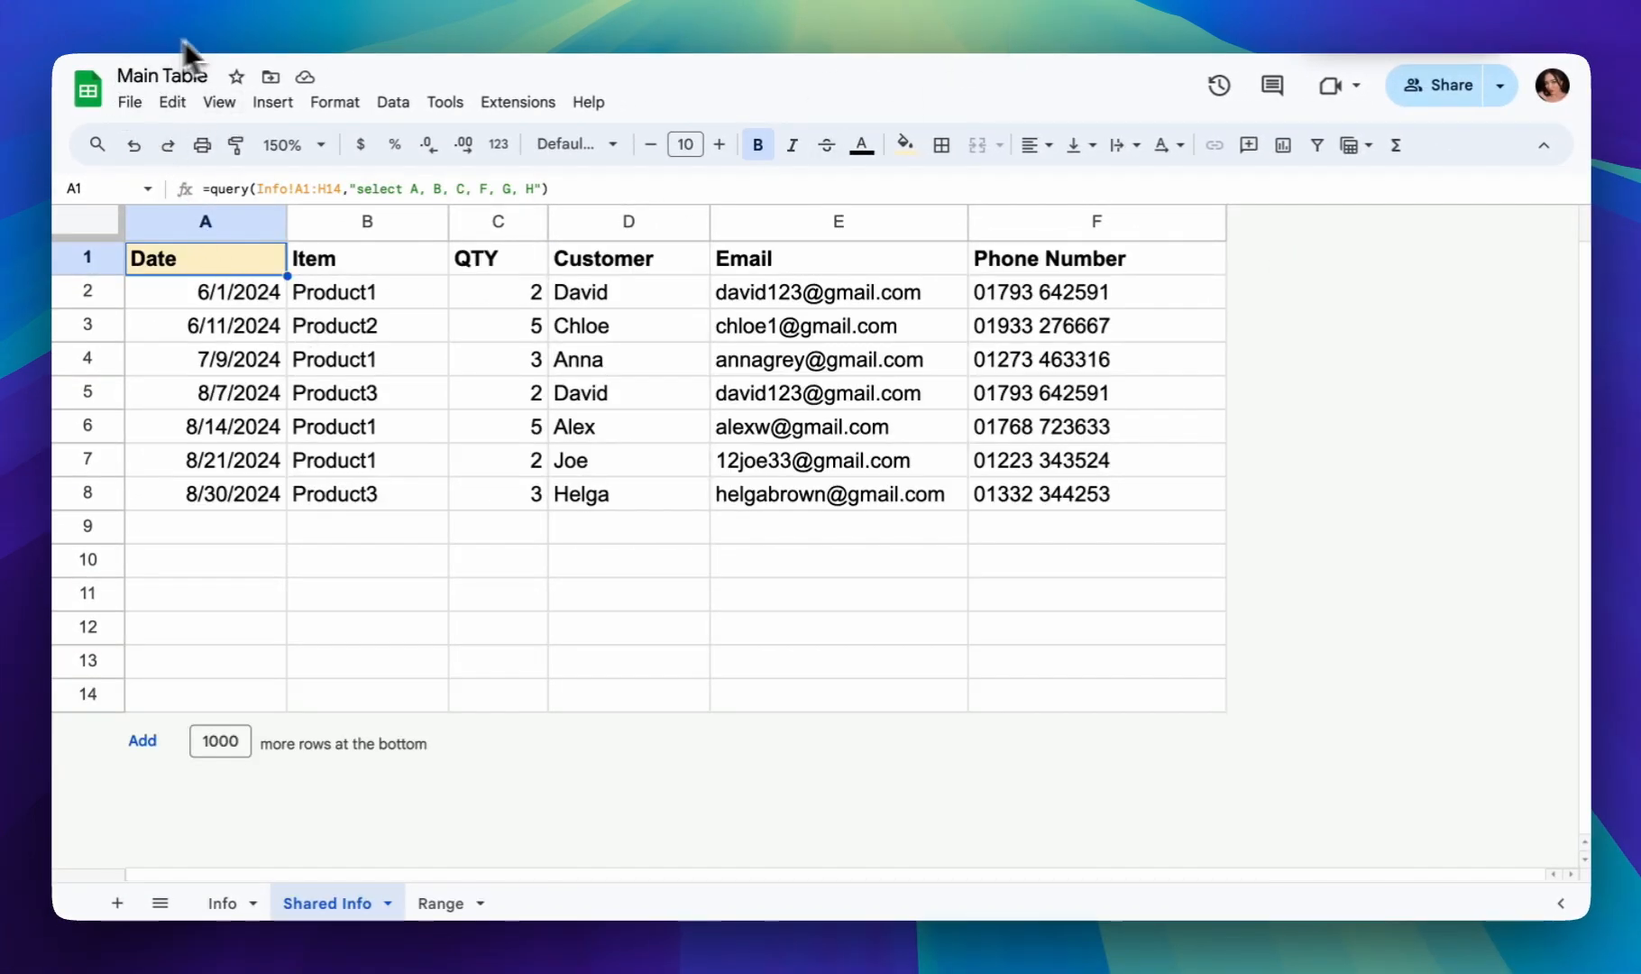
Copy the Main Table's sharing link and paste it as the first IMPORTRANGE argument in Shared Table, followed by a comma and an opening quotation mark.
click(1425, 101)
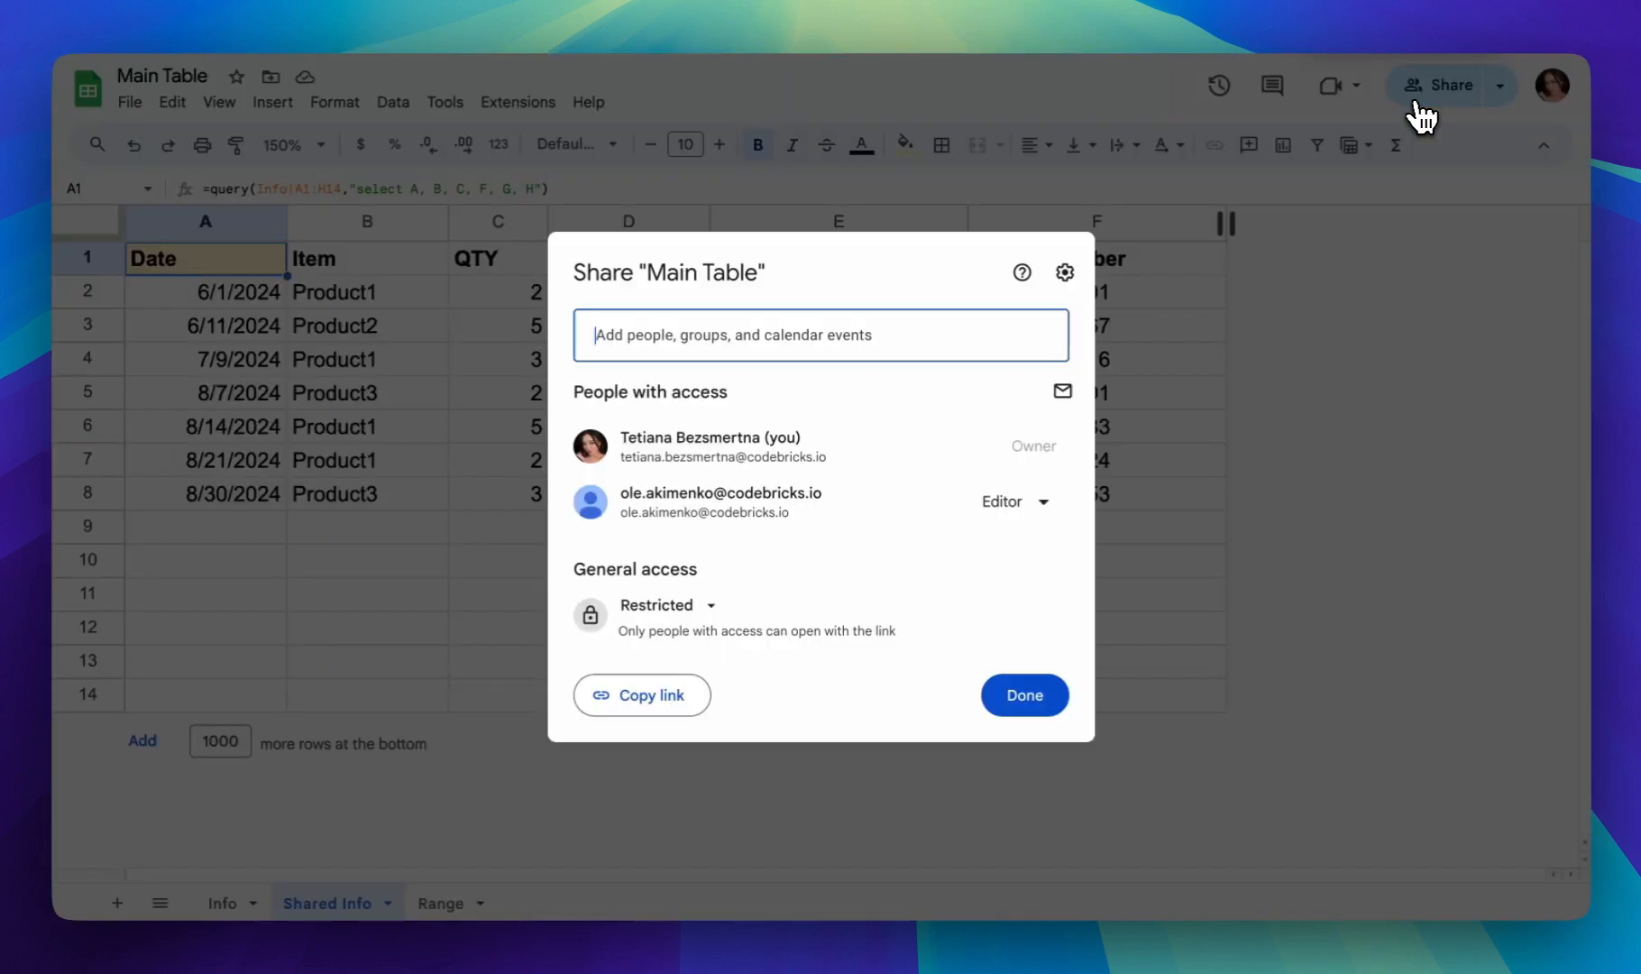
click(648, 707)
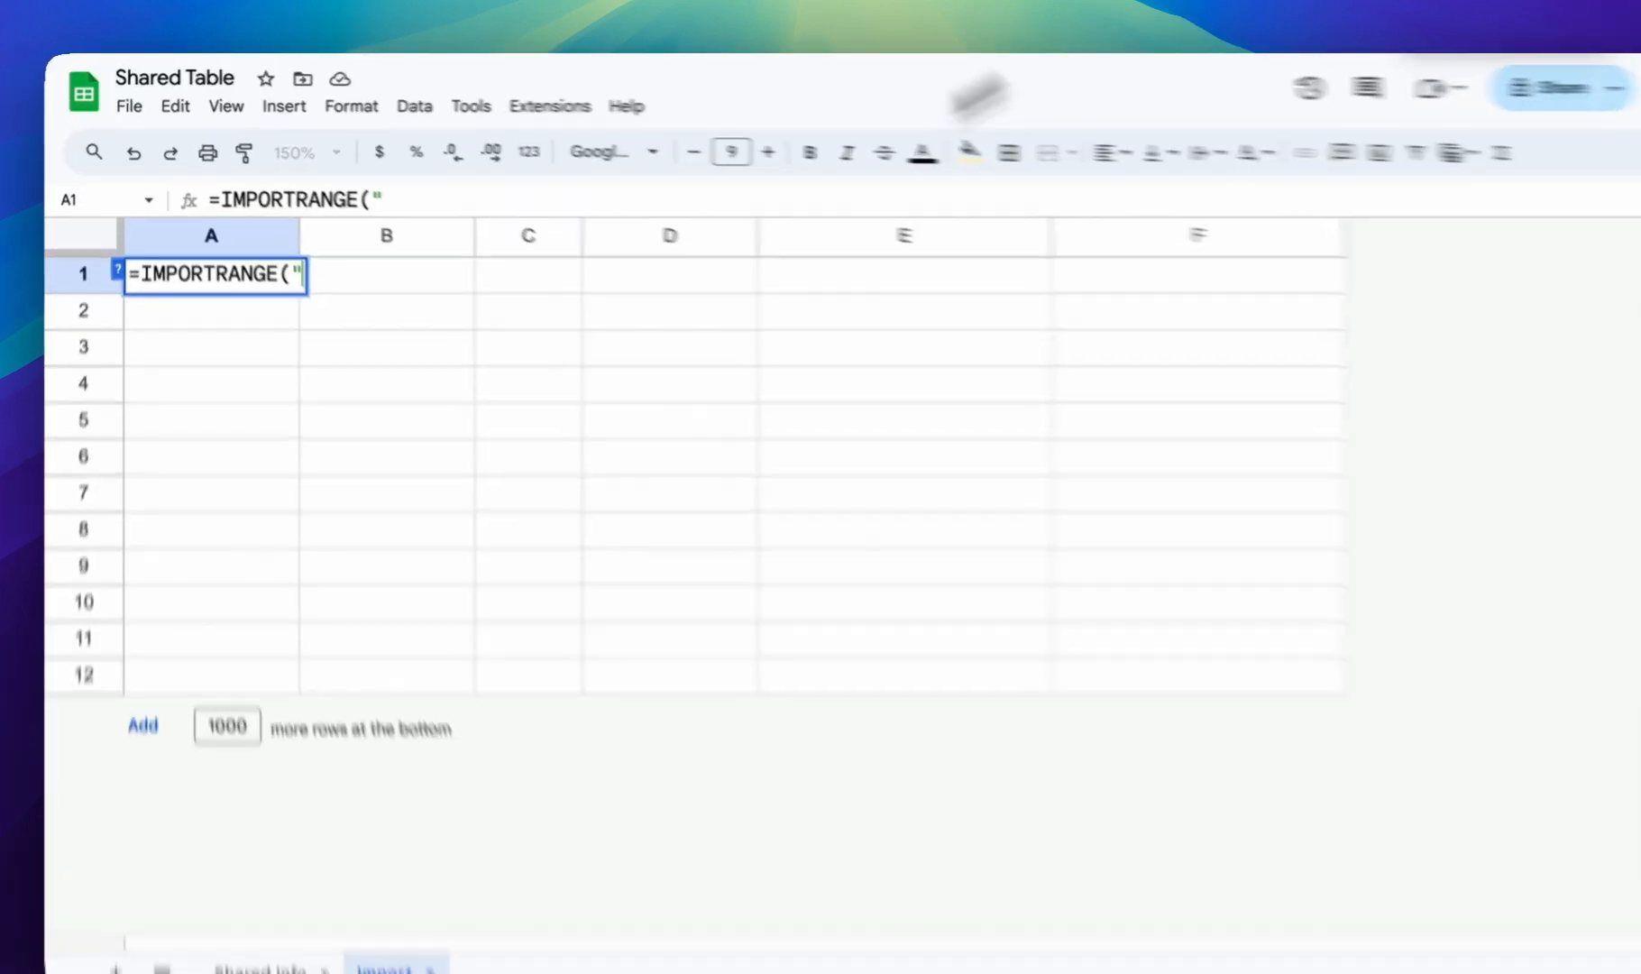
click(505, 244)
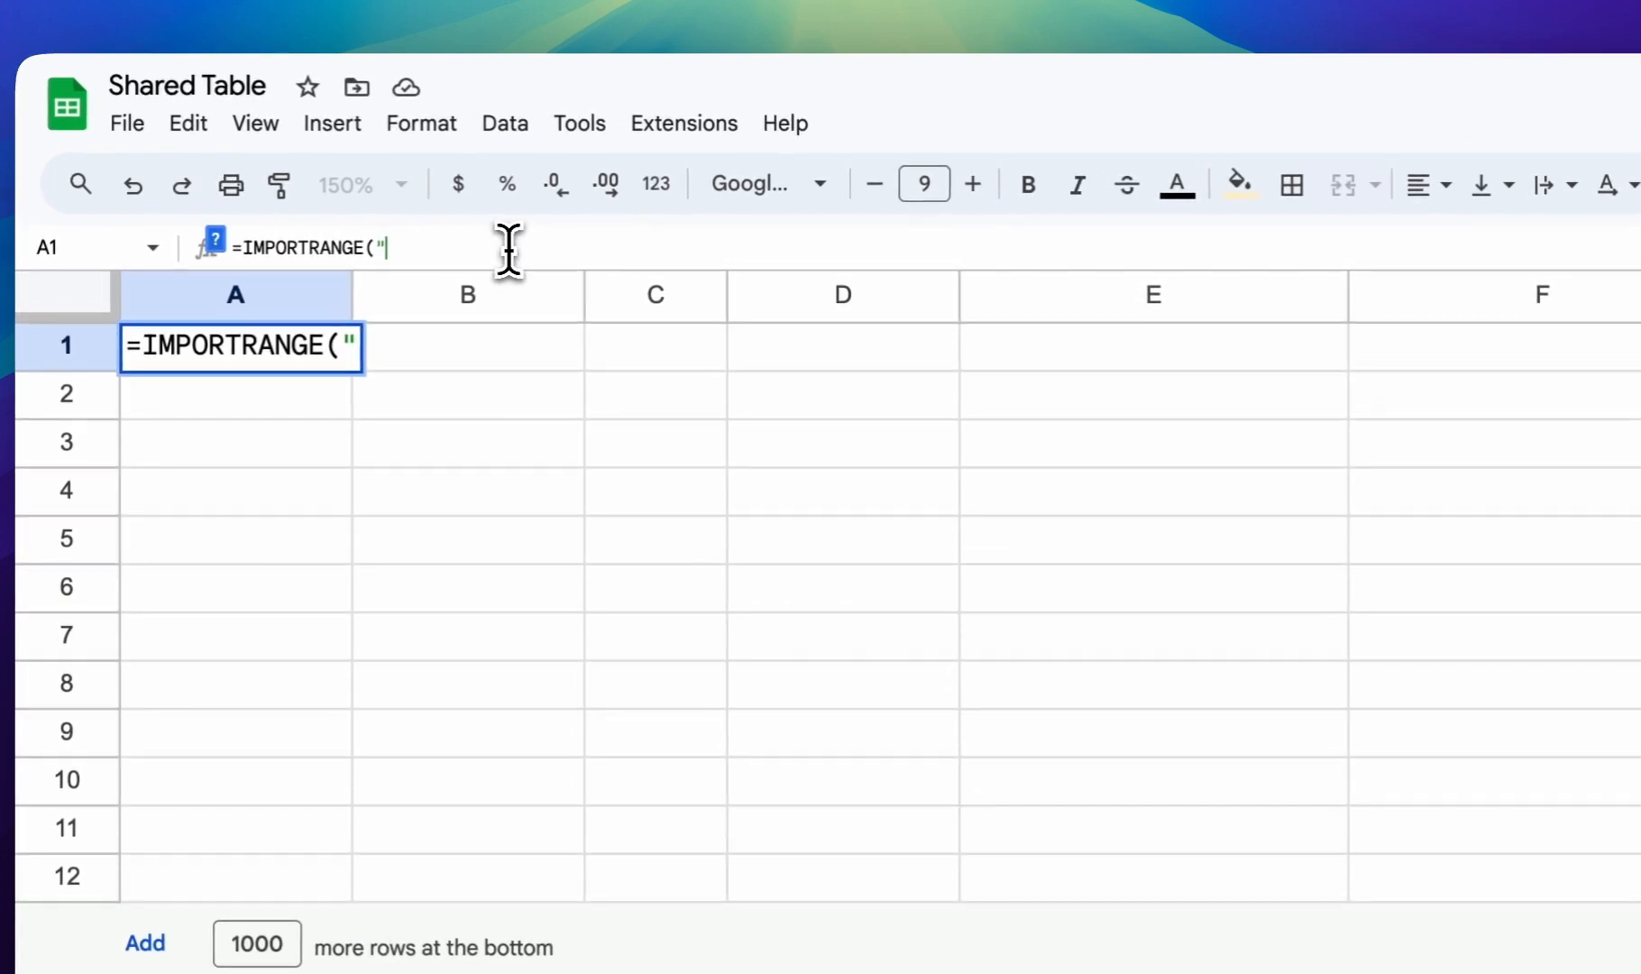
key(super+v)
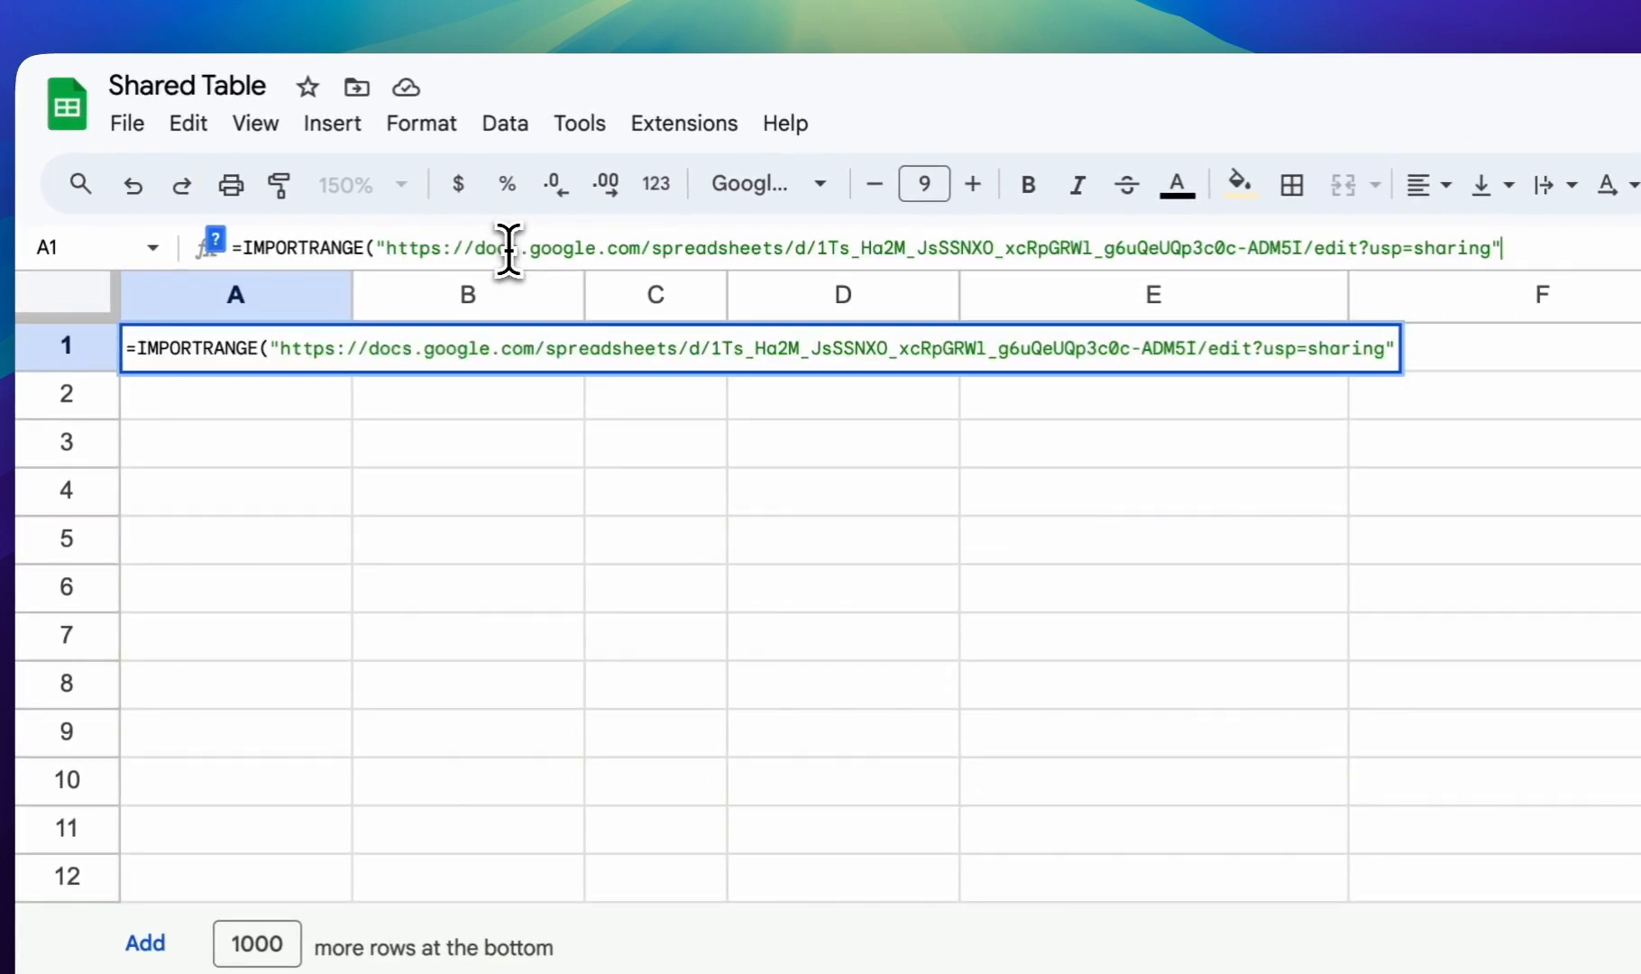
text(,")
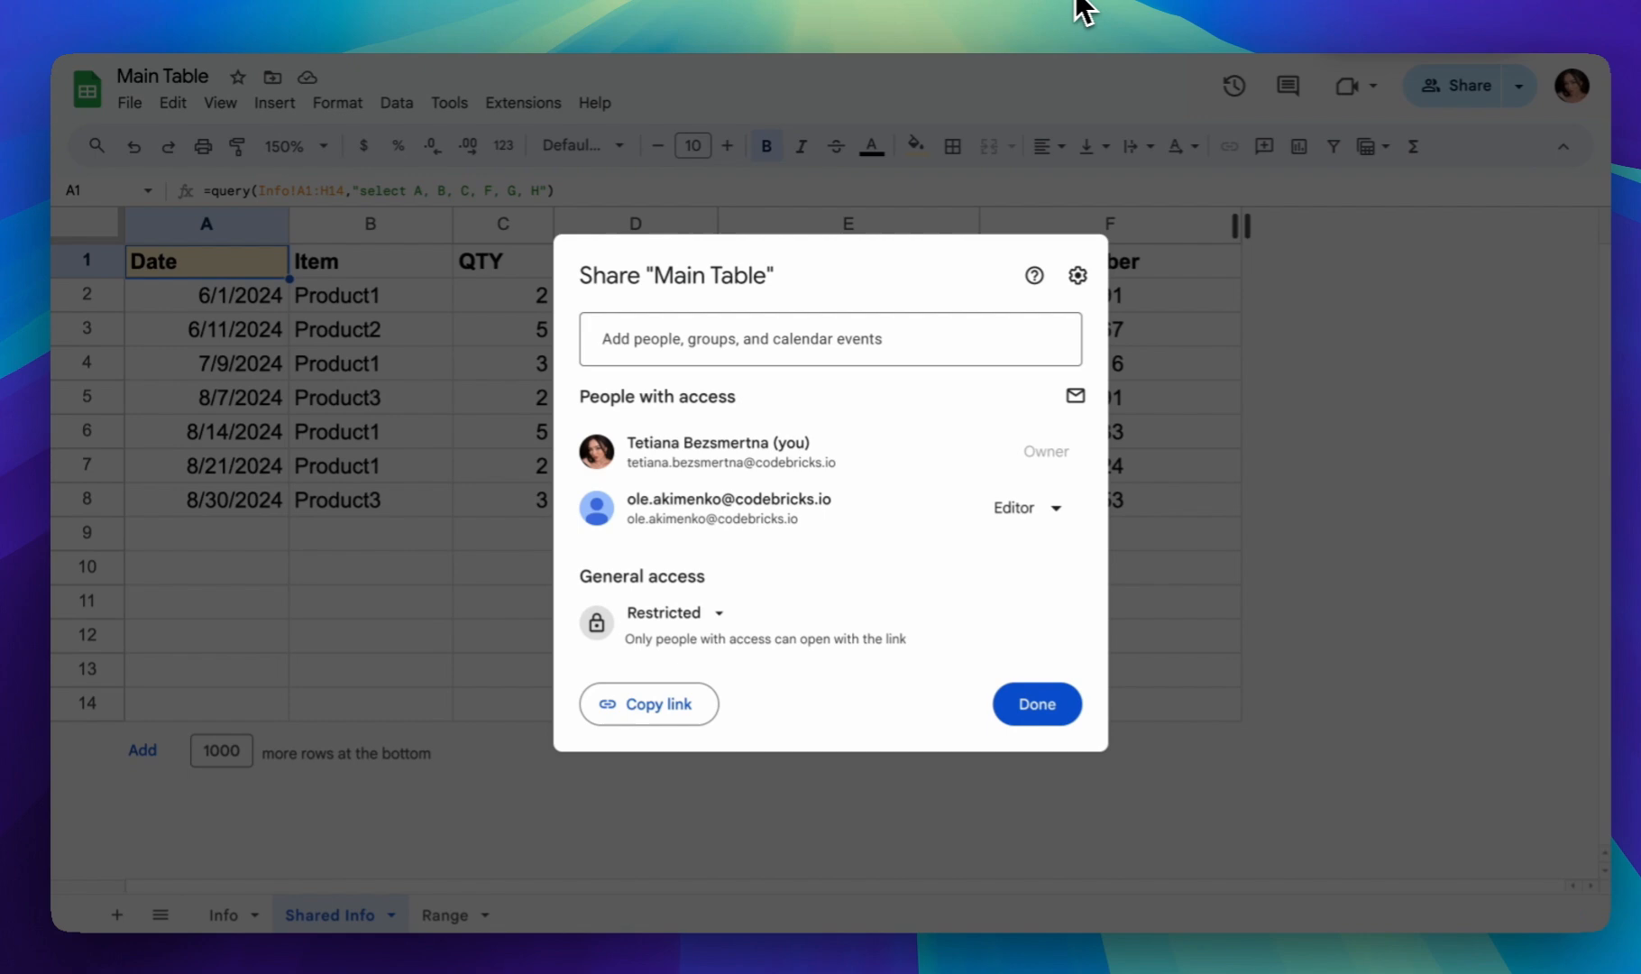
Close Main Table's sharing settings and examine the sheet name and cell range parts of the reference in B1 of the Range sheet.
click(1035, 708)
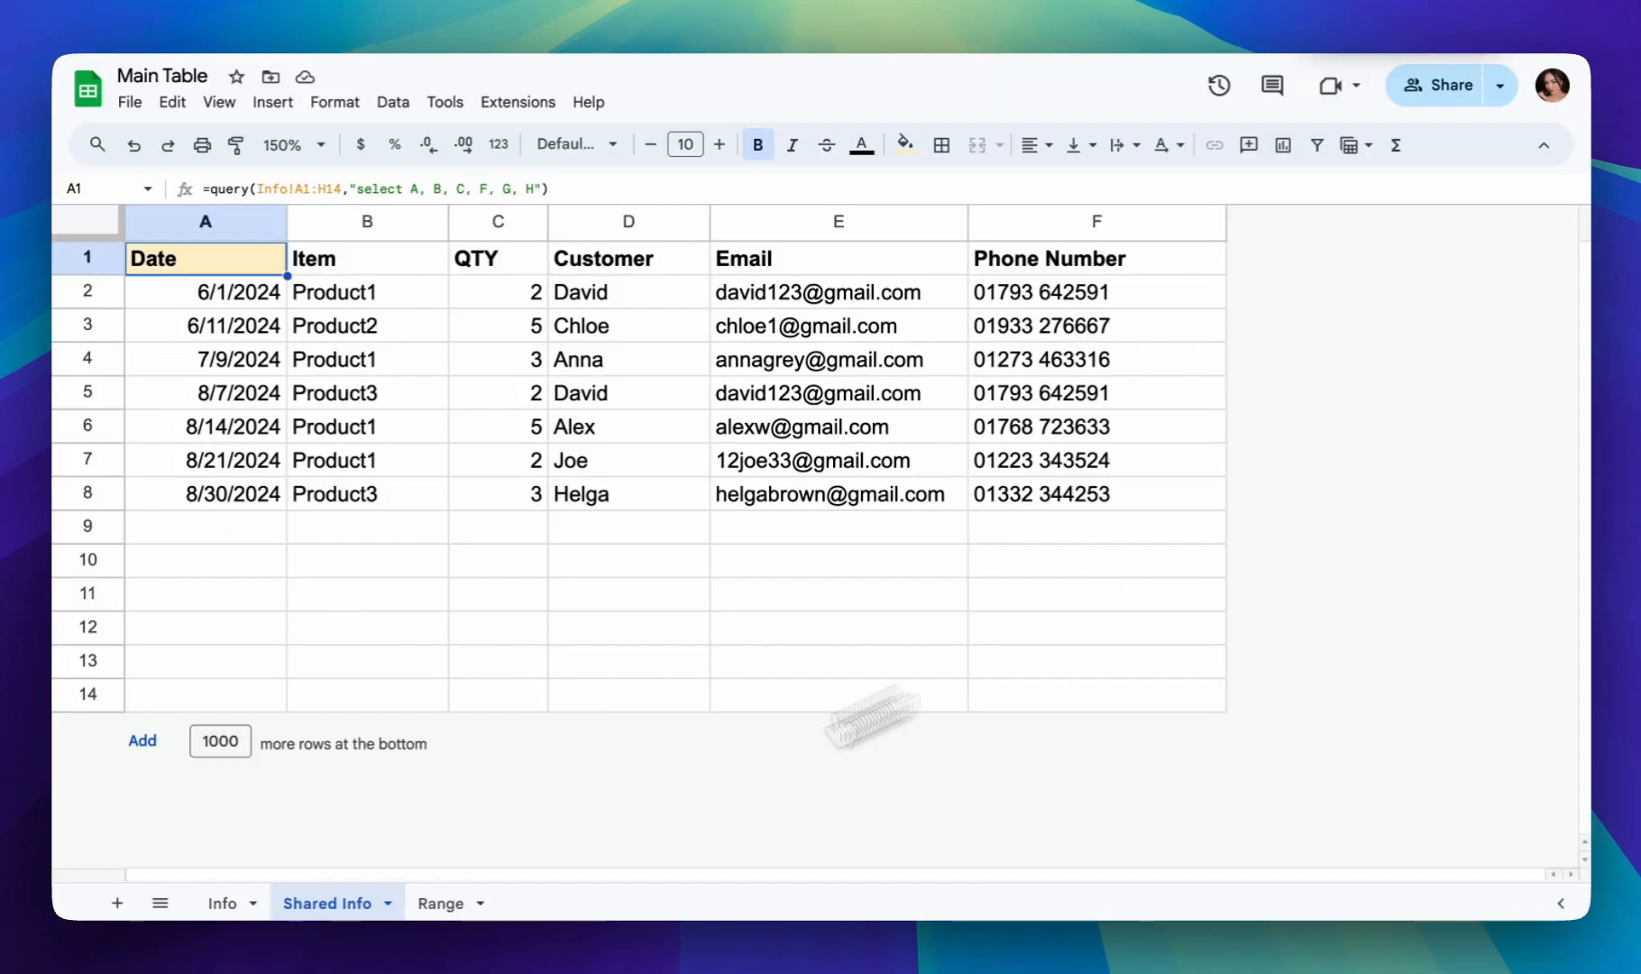
click(439, 903)
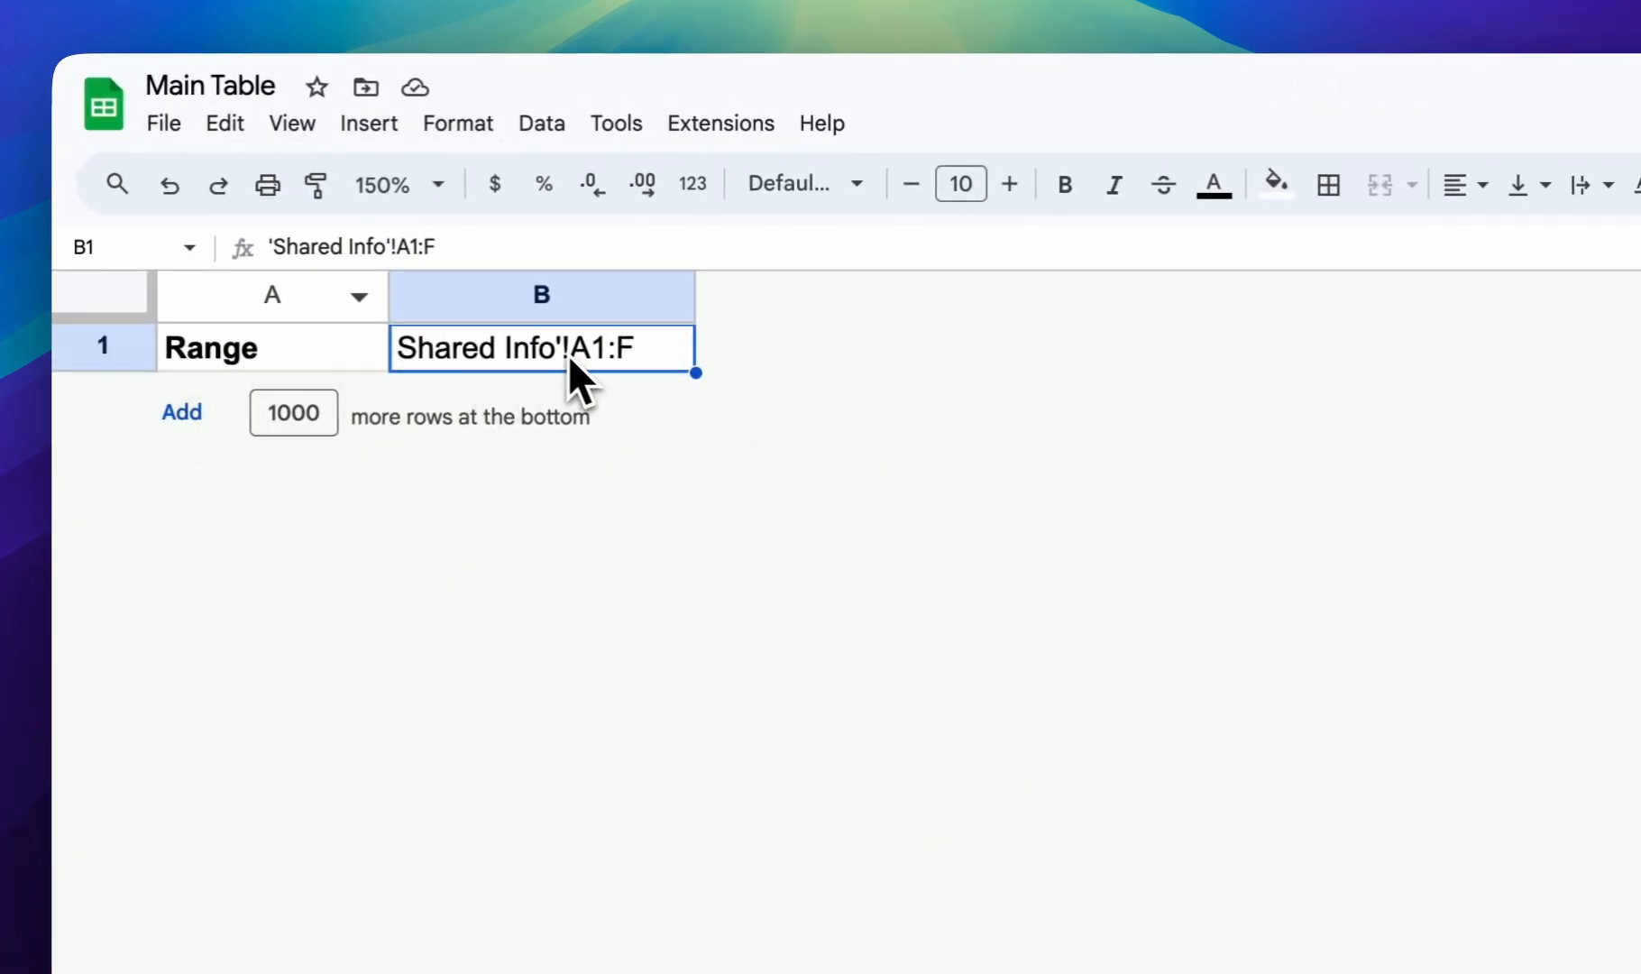
click(390, 246)
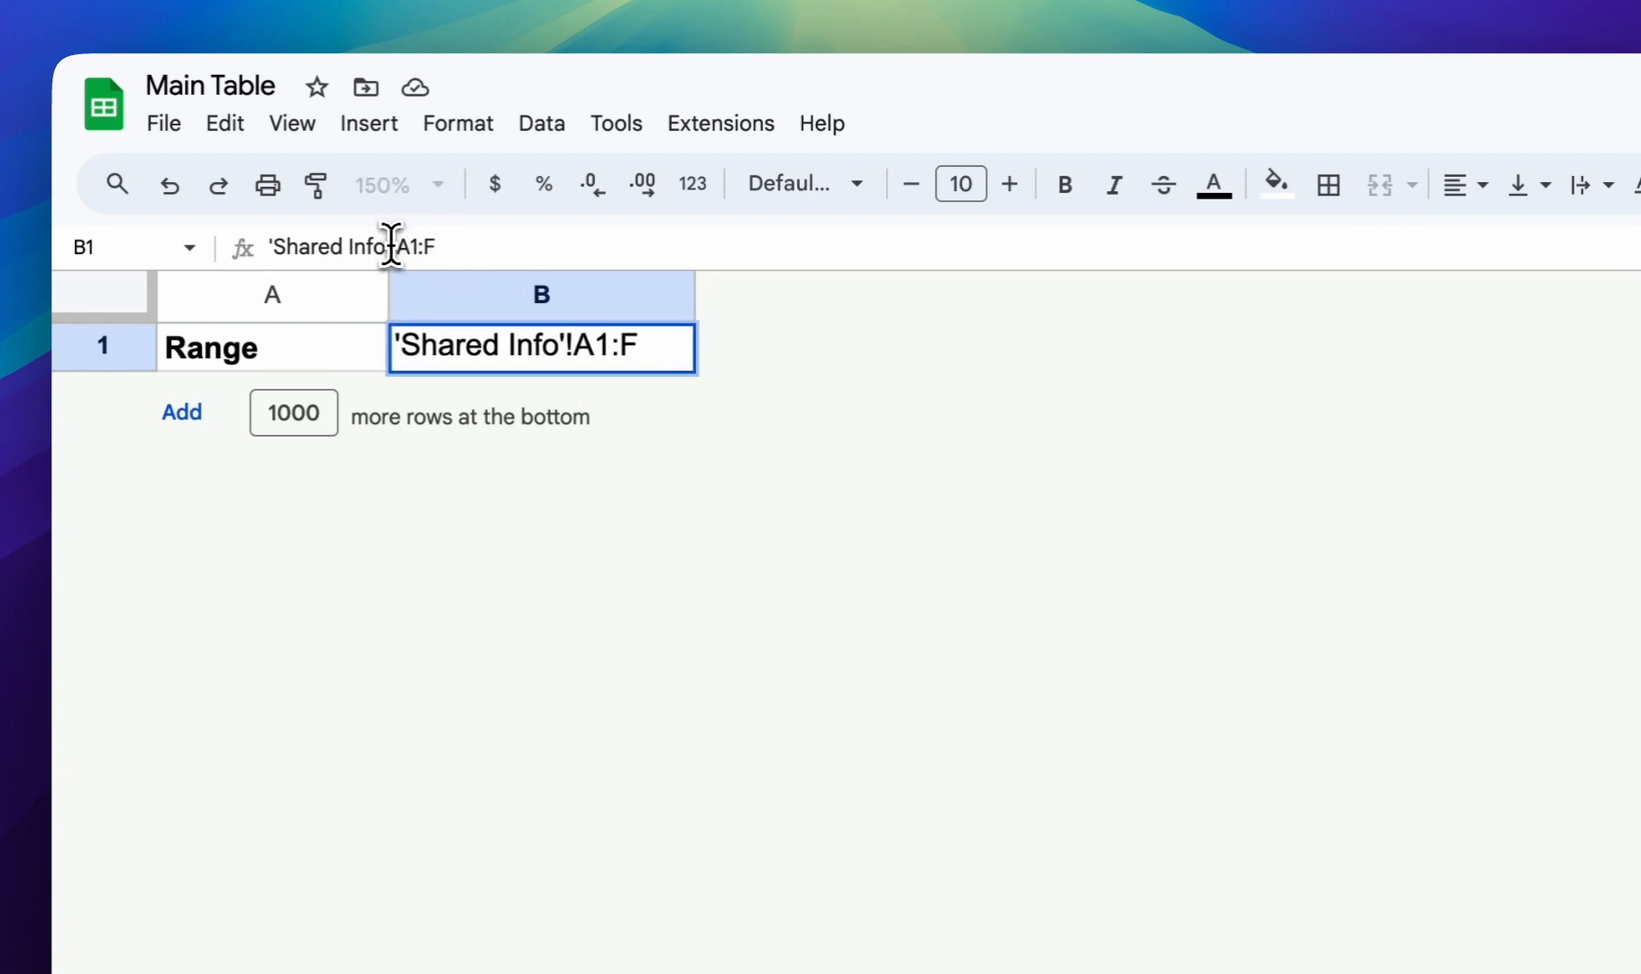
drag(390, 246, 273, 246)
drag(465, 245, 405, 248)
click(446, 248)
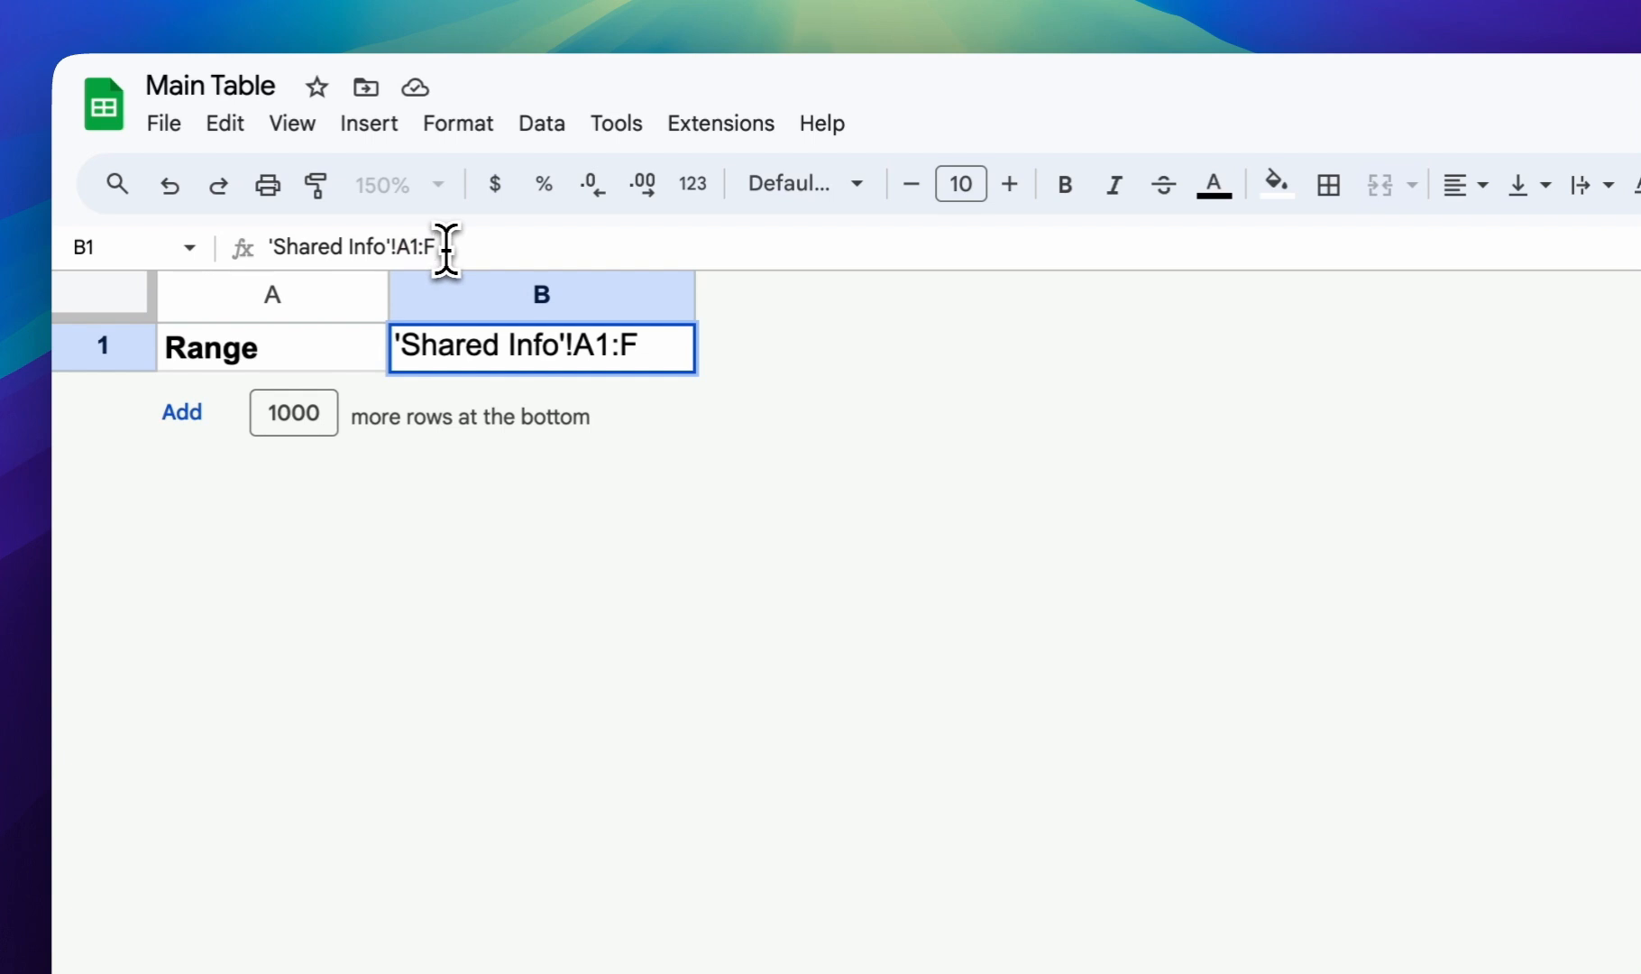
Check the last cell and row of the Shared Info data area and try adding row number 14 to the end of the reference in B1.
click(338, 903)
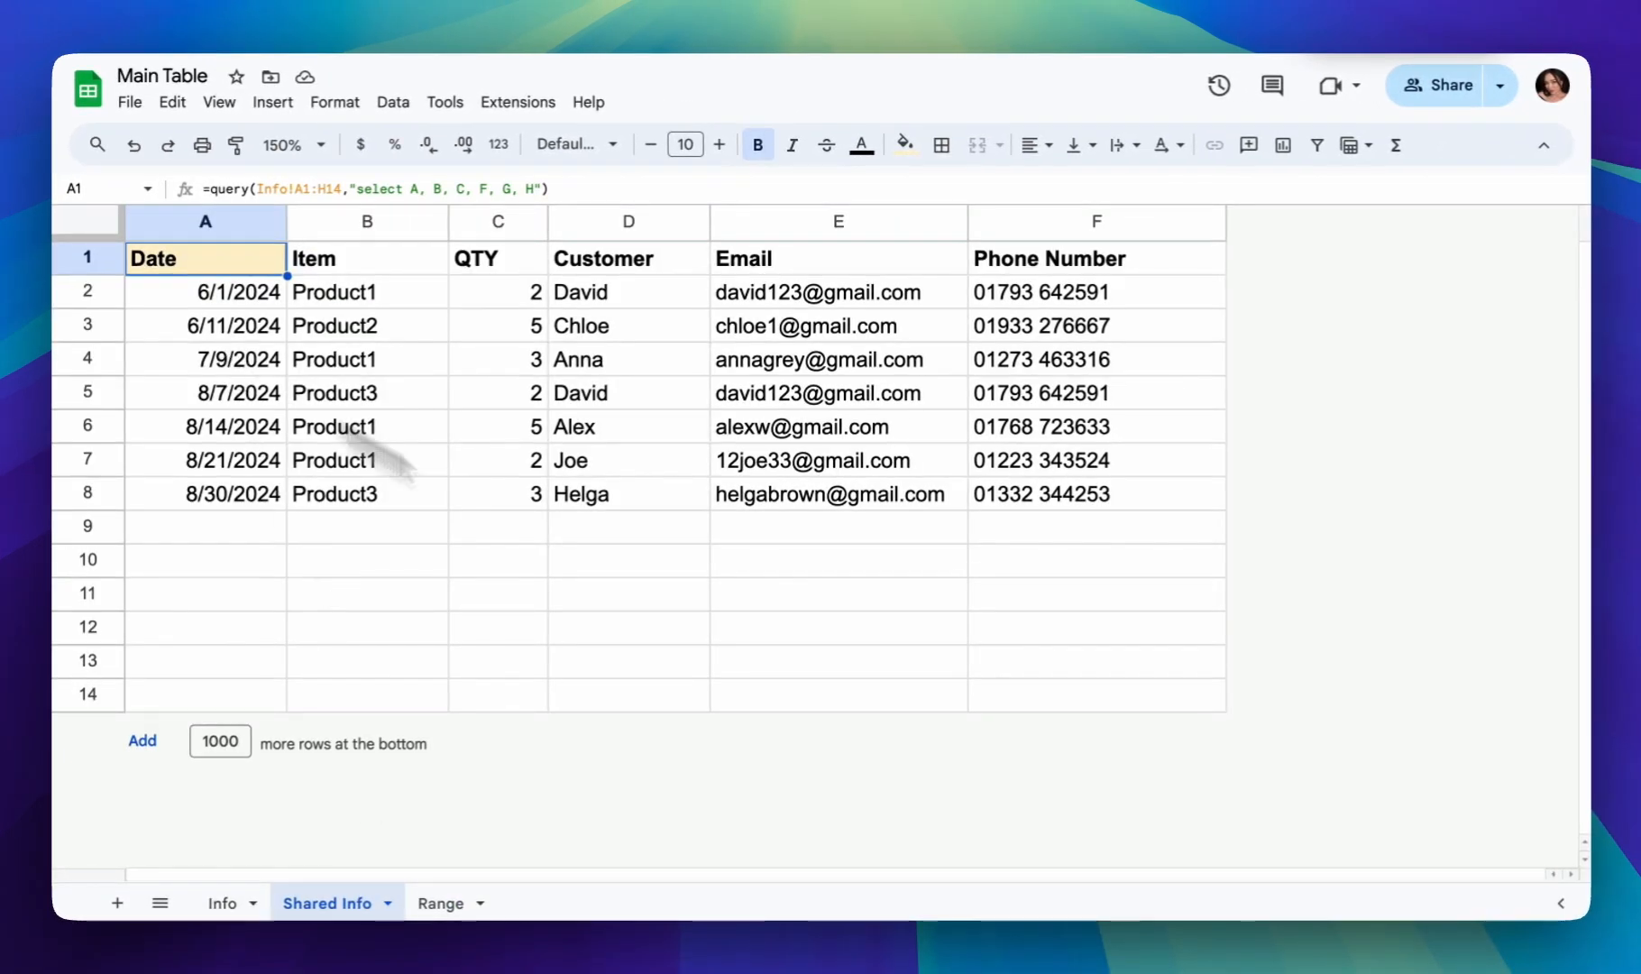
click(1176, 700)
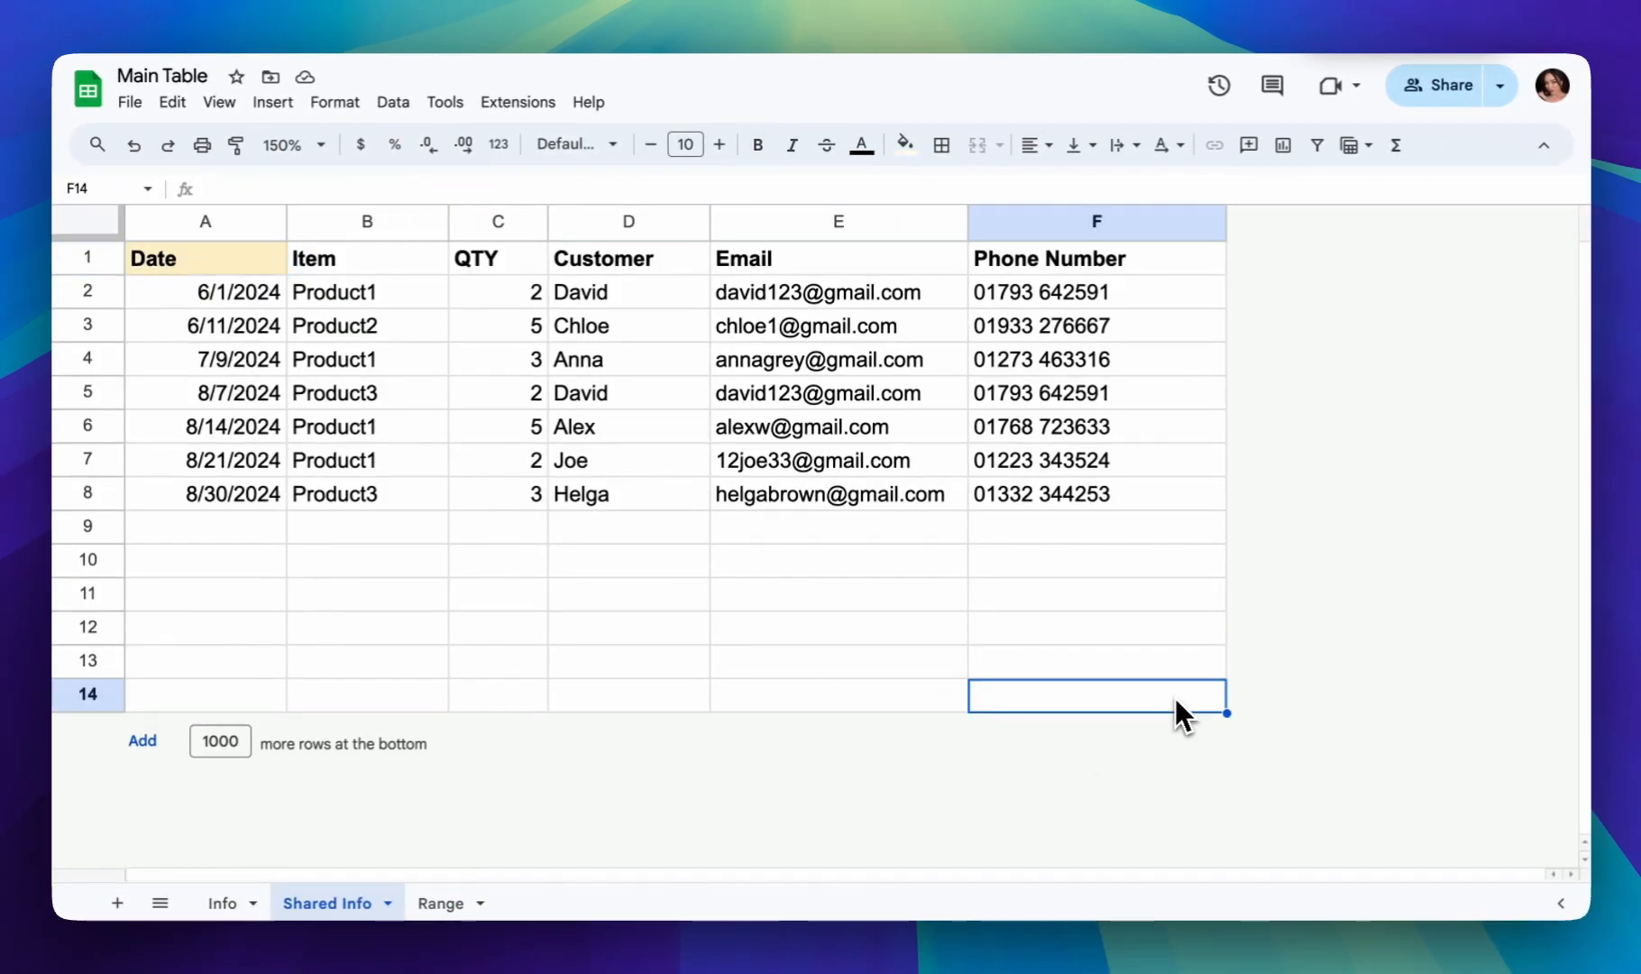
click(458, 905)
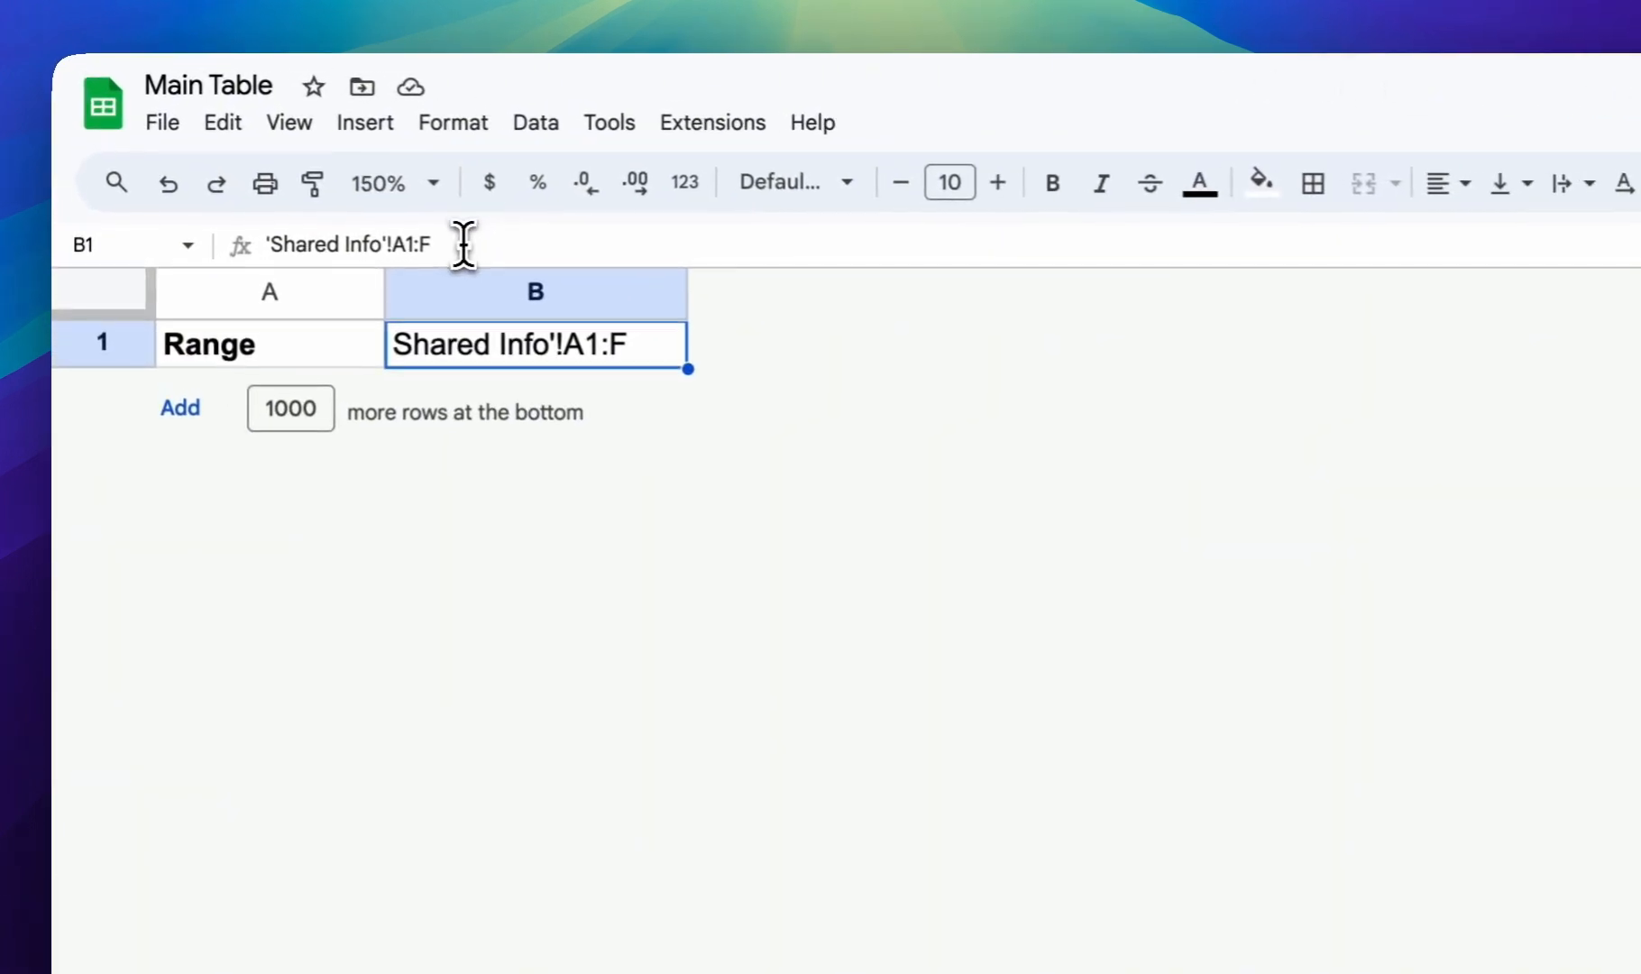
click(345, 190)
text(14)
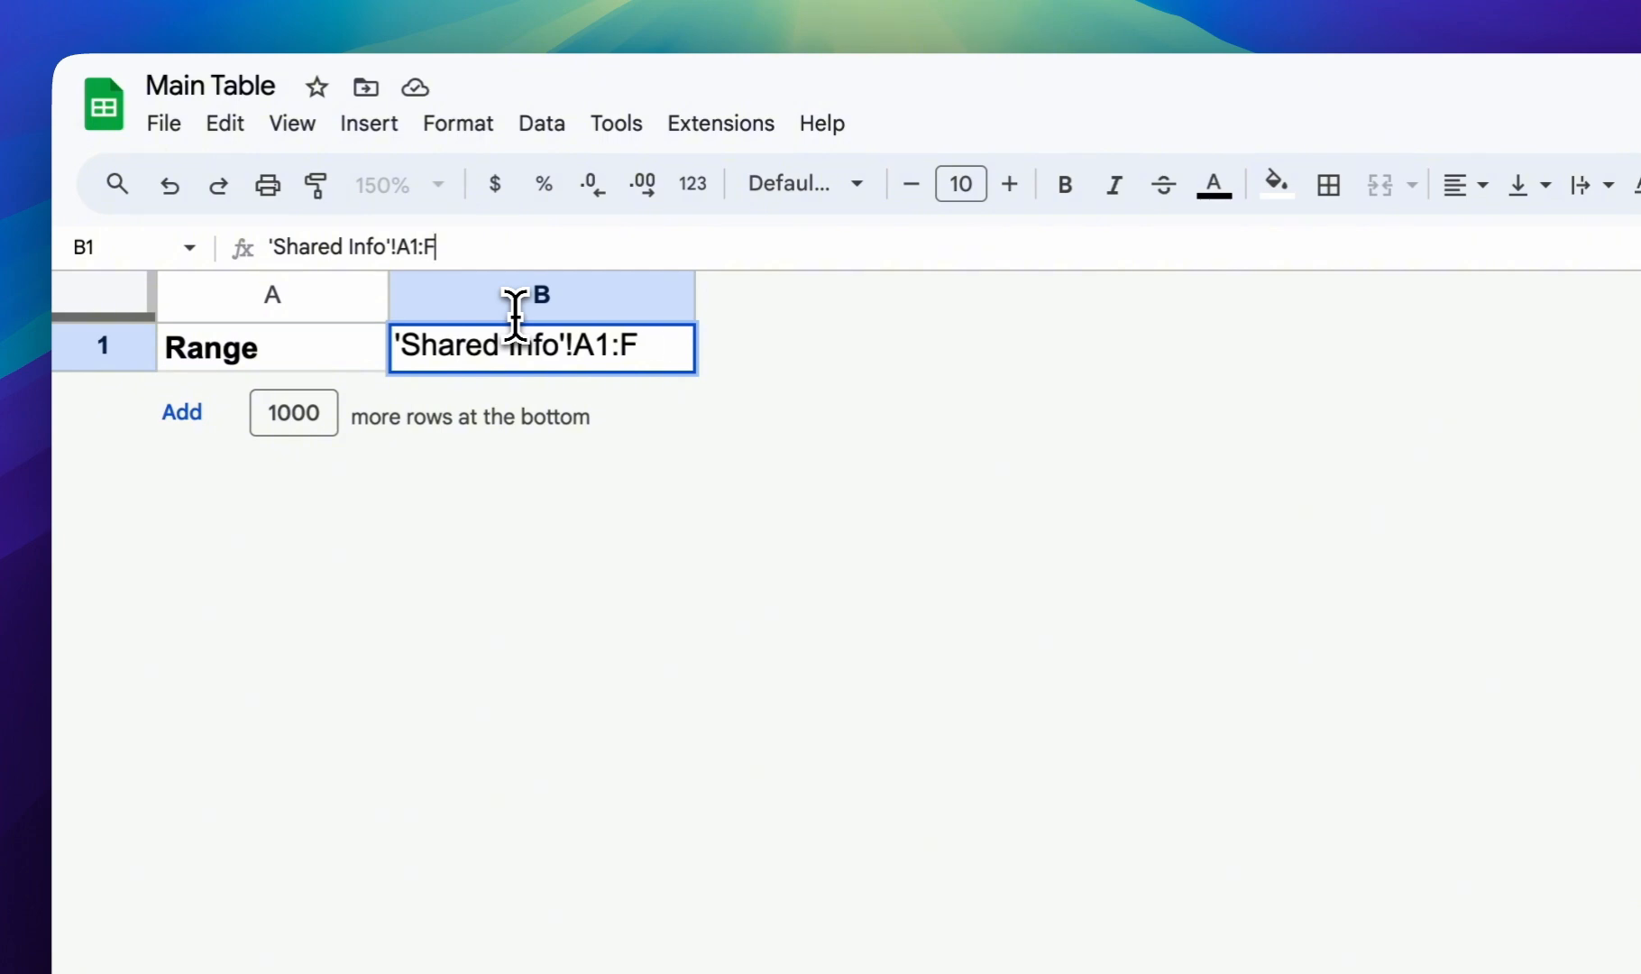
click(335, 907)
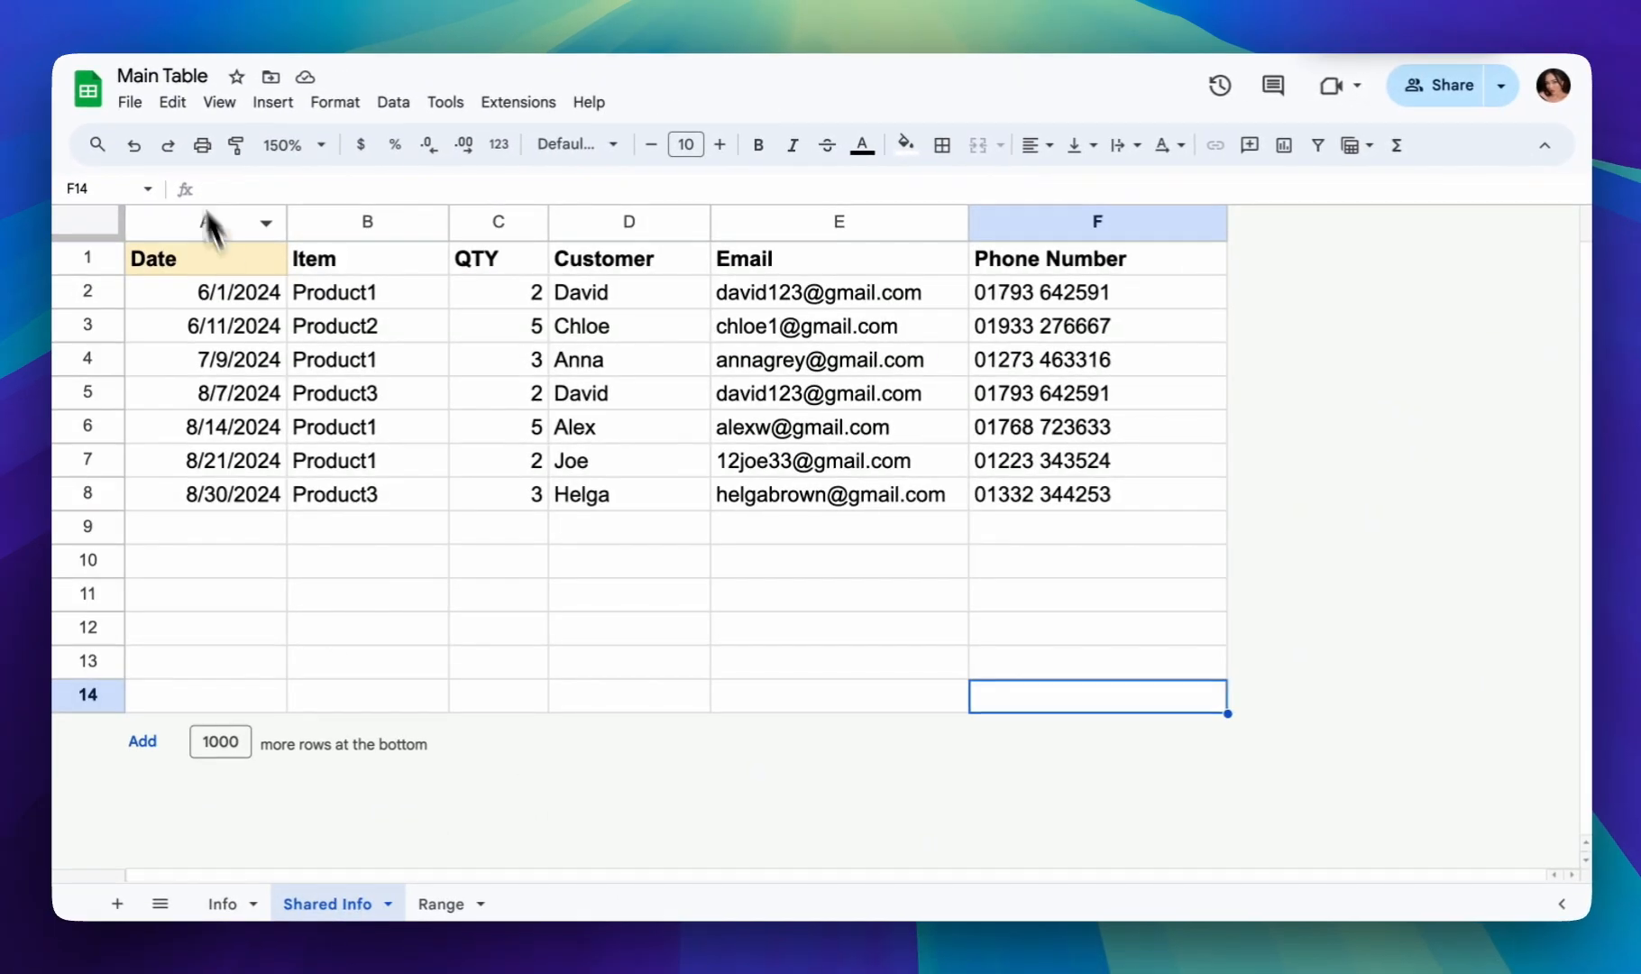
click(105, 698)
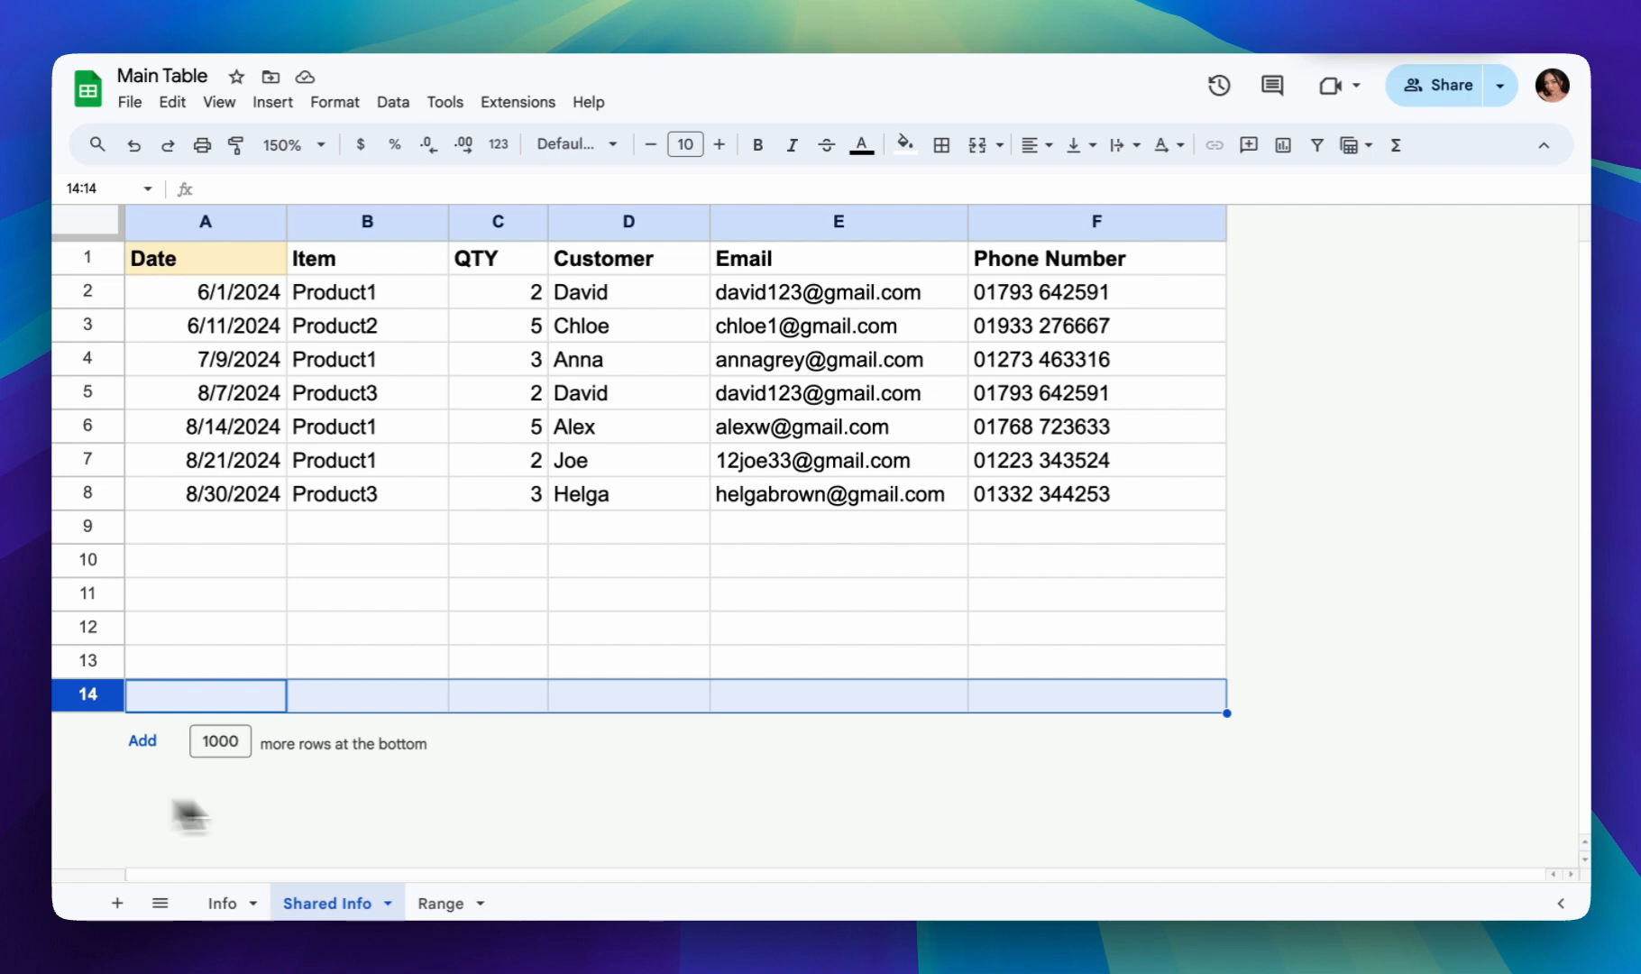
Copy the reference 'Shared Info'!A1:F from the Range sheet into Shared Table's IMPORTRANGE formula as its second argument and enter the formula.
click(438, 903)
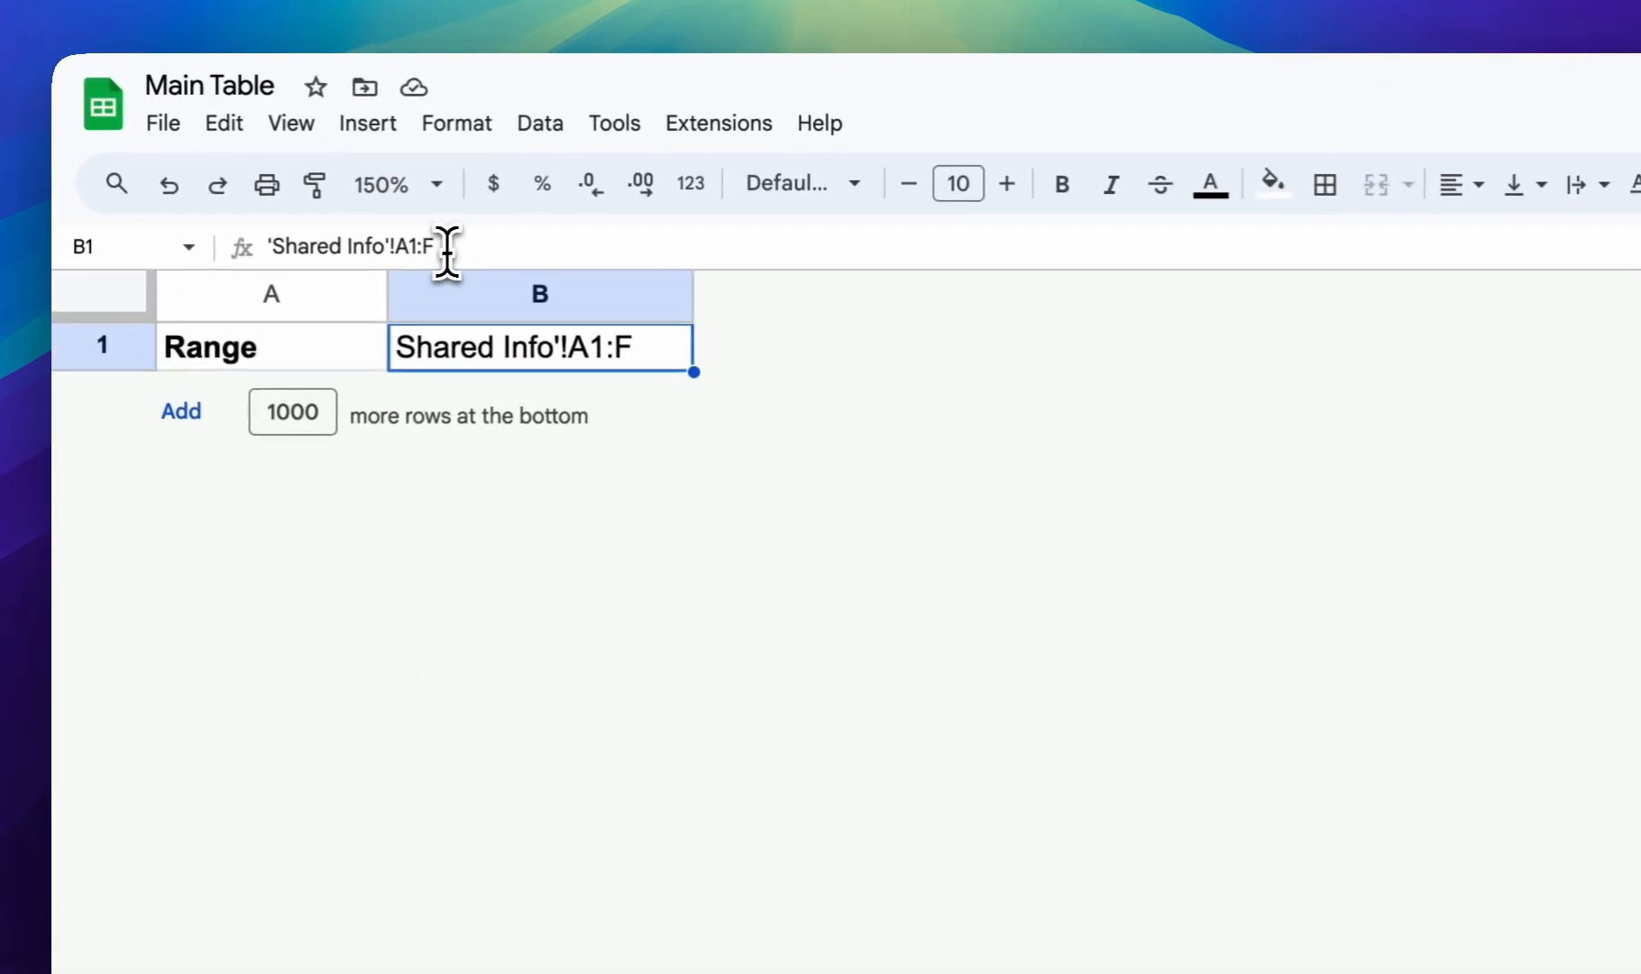
drag(425, 243, 270, 240)
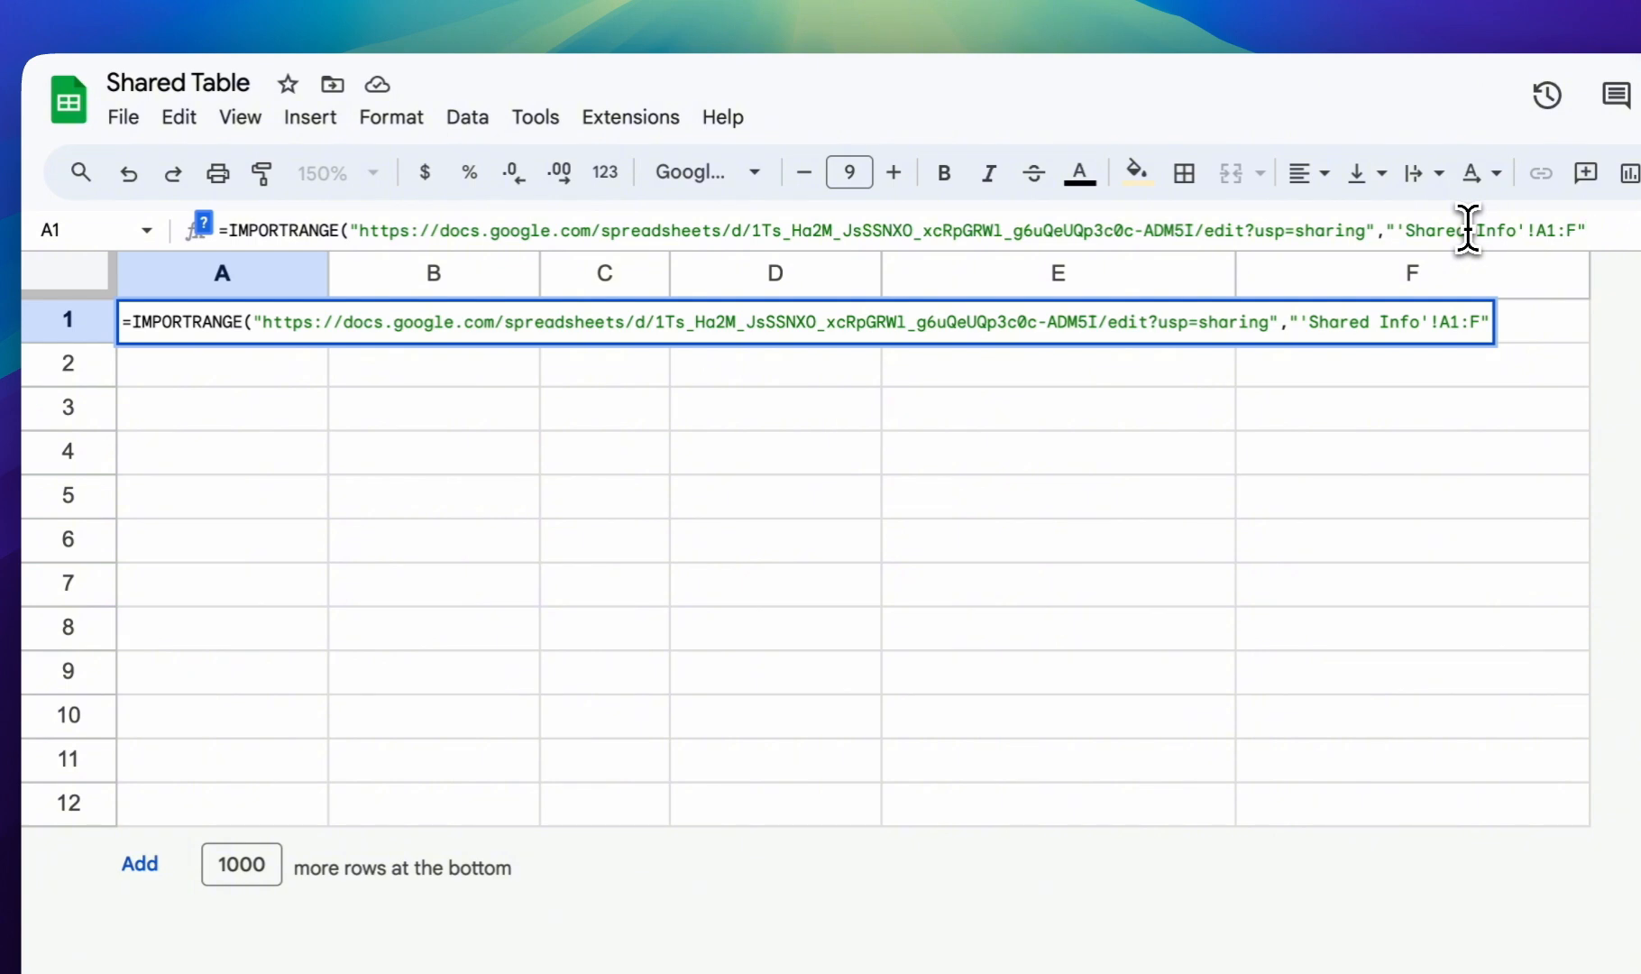
key(Return)
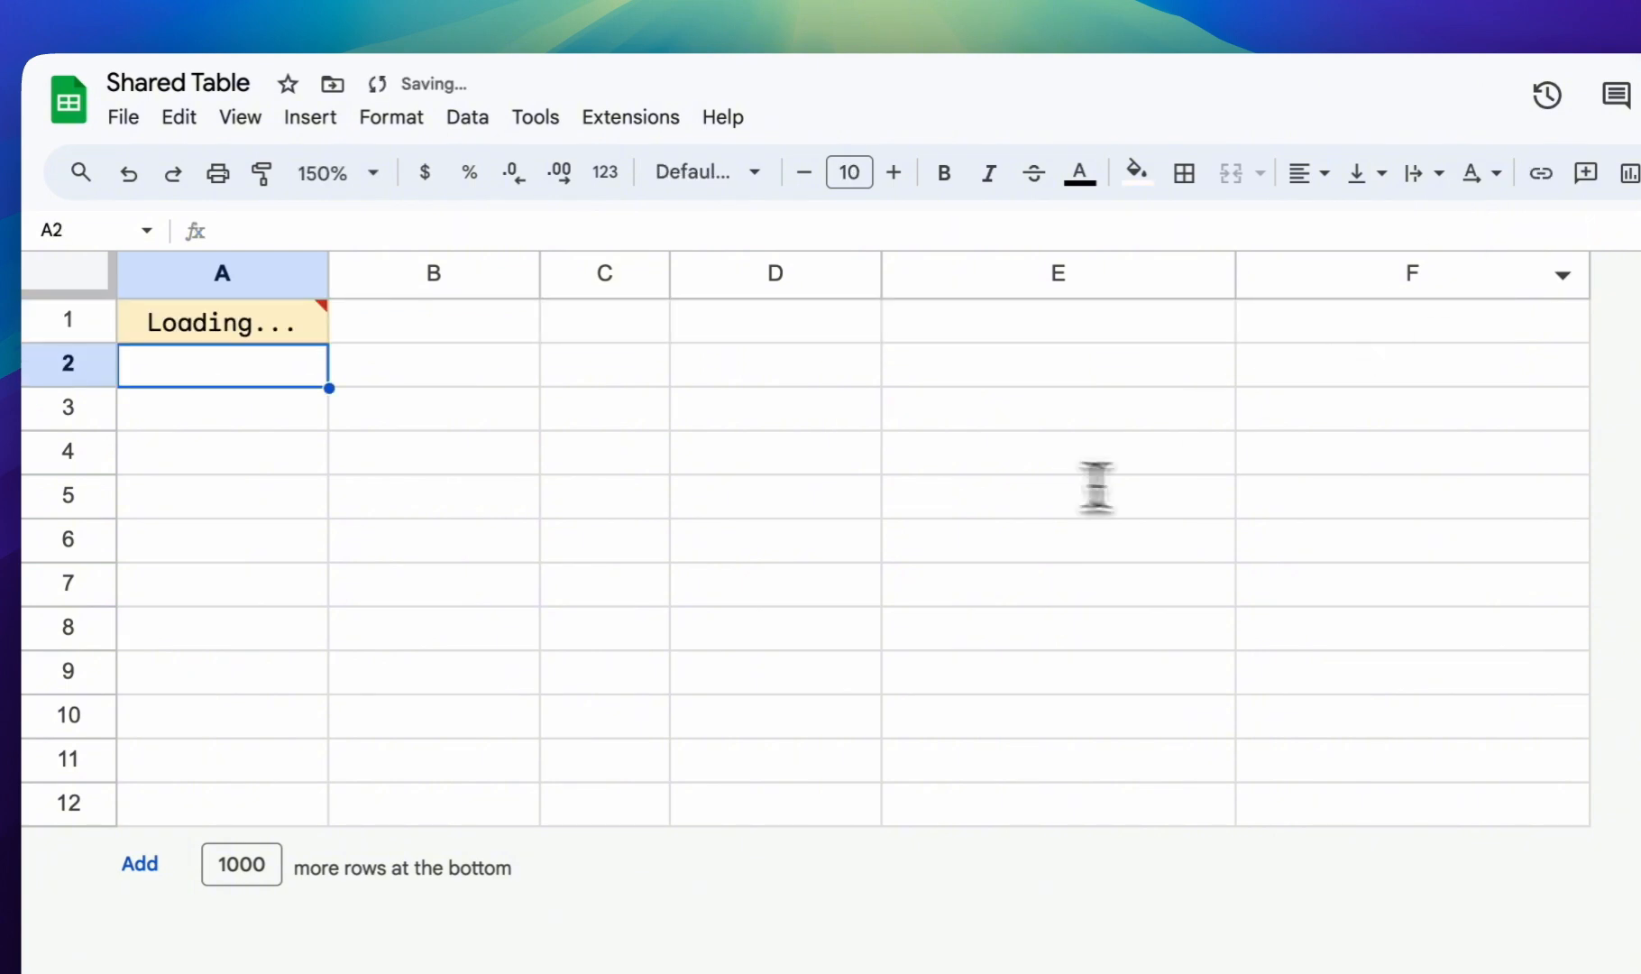
Allow the IMPORTRANGE formula in A1 to access the source spreadsheet and select the imported columns A to F.
click(254, 336)
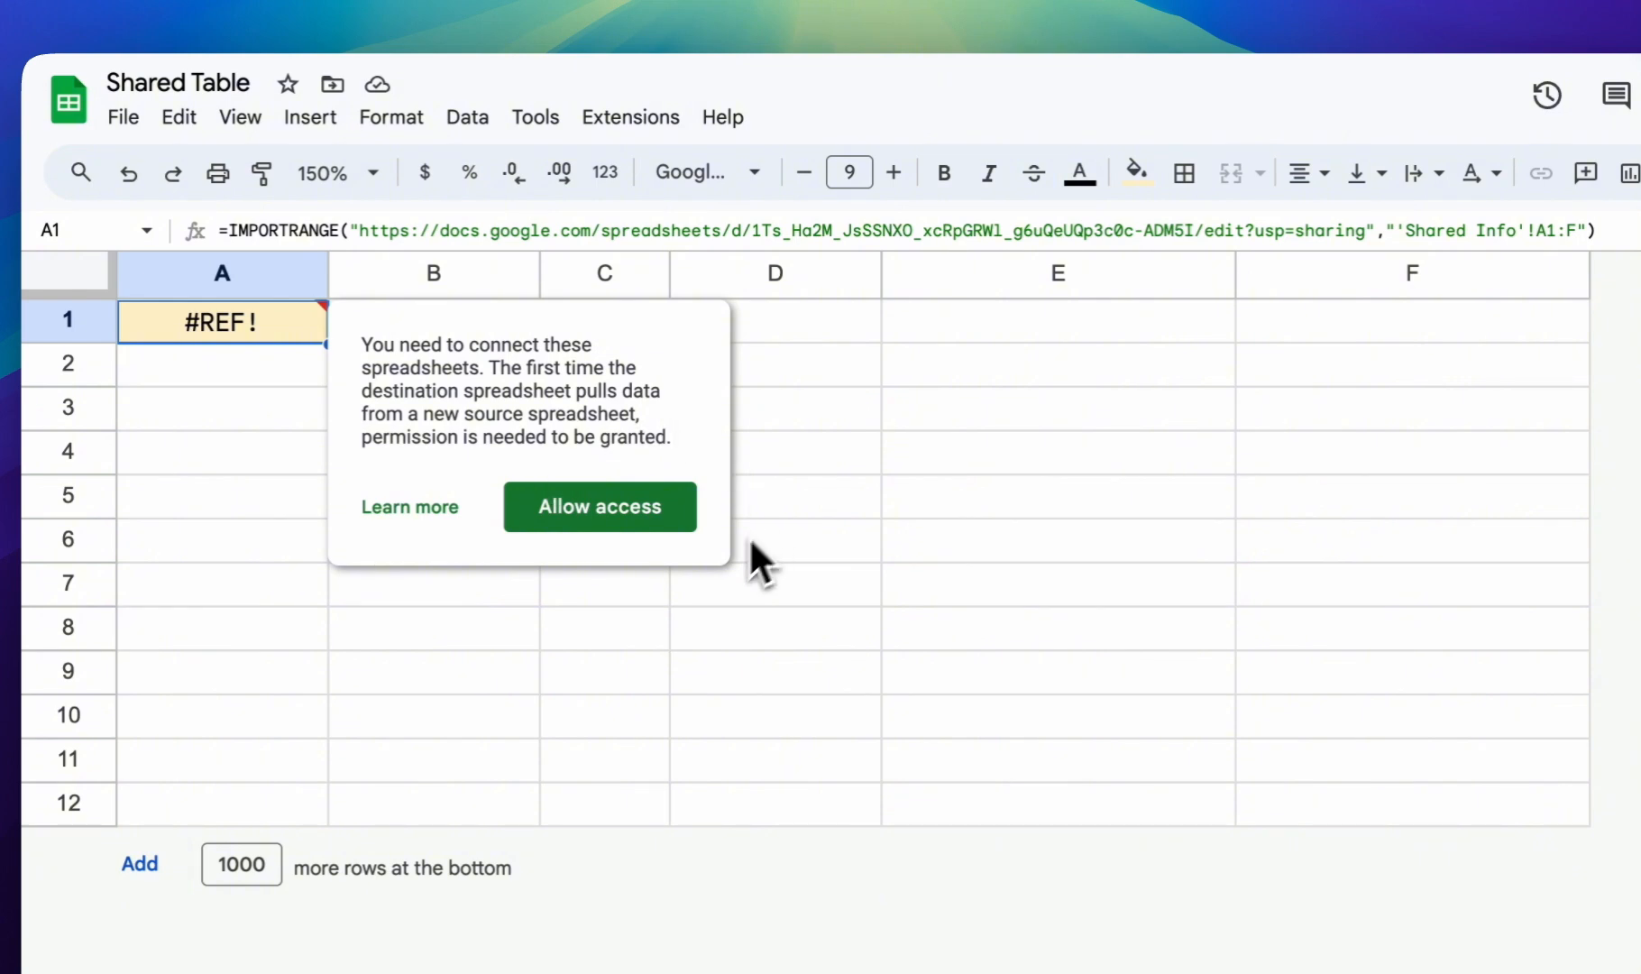
click(611, 518)
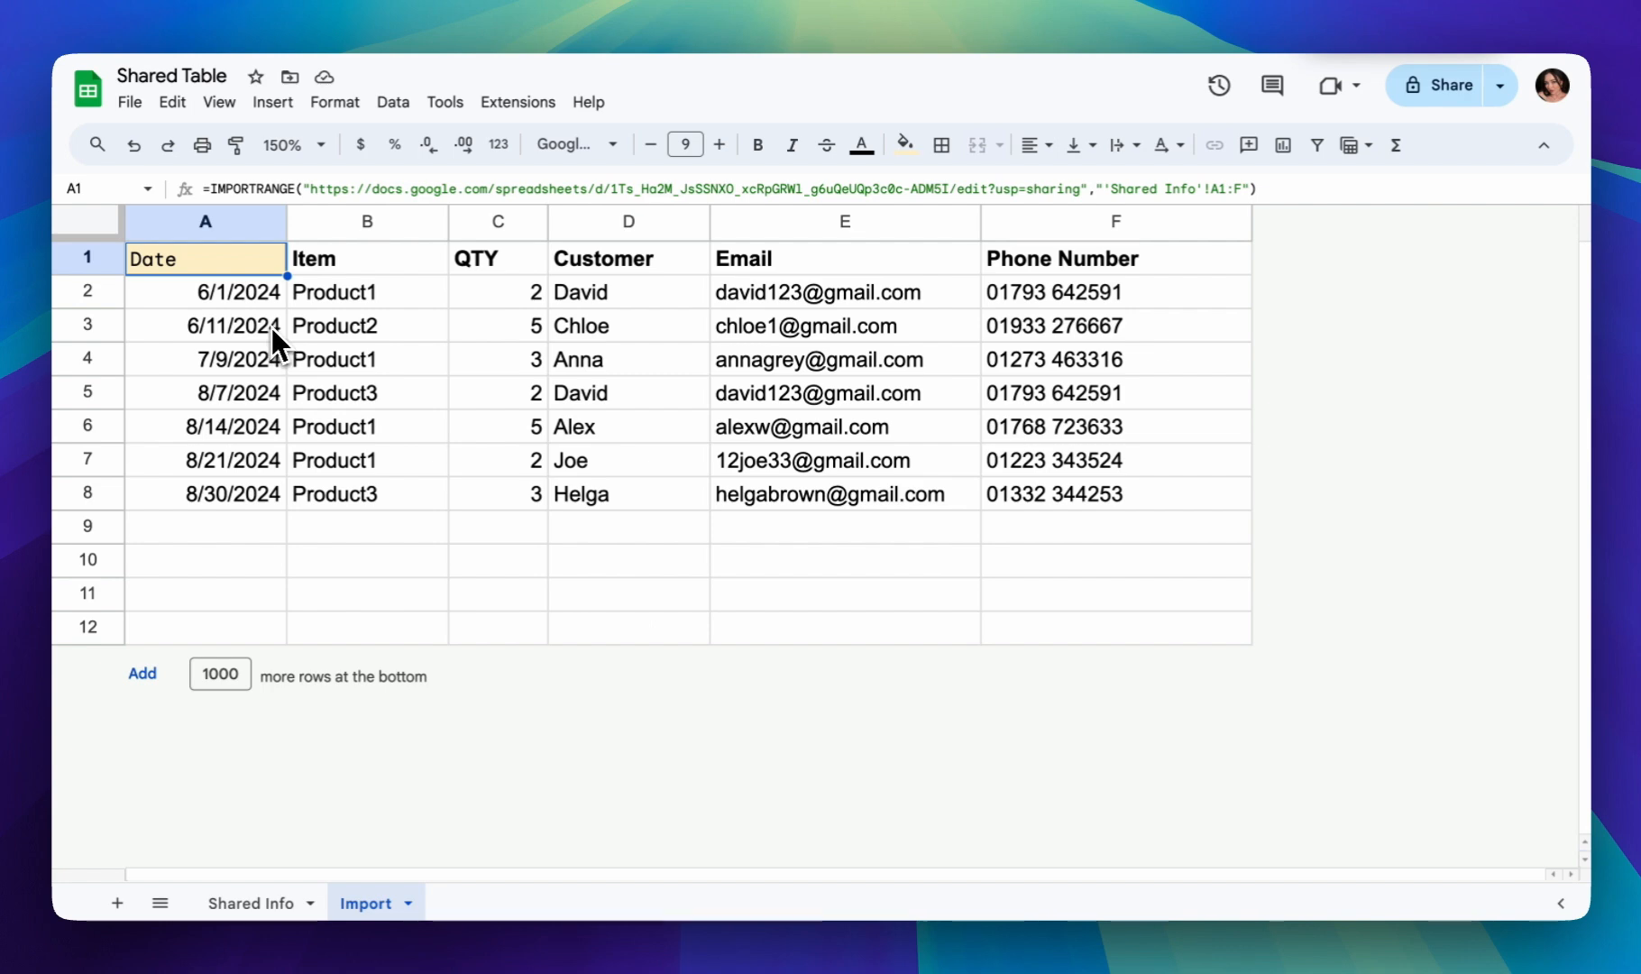
drag(238, 219, 1148, 271)
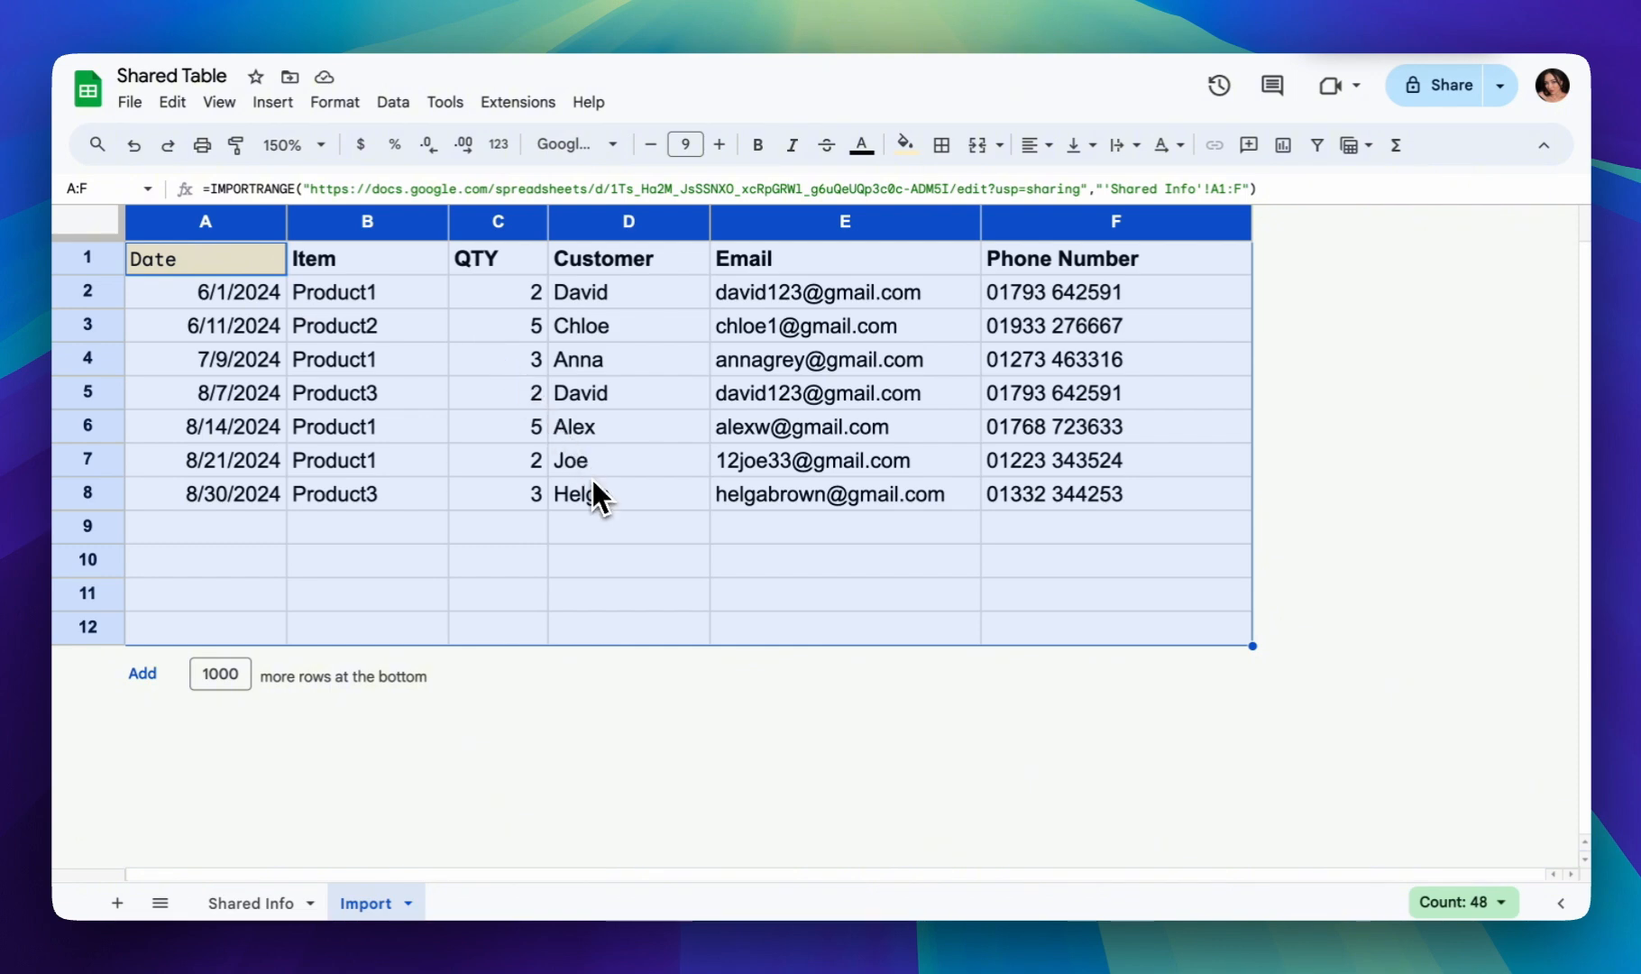
Test the import area by entering u in cell D10, check the formula cell A1, and delete the test entry.
click(629, 569)
text(u)
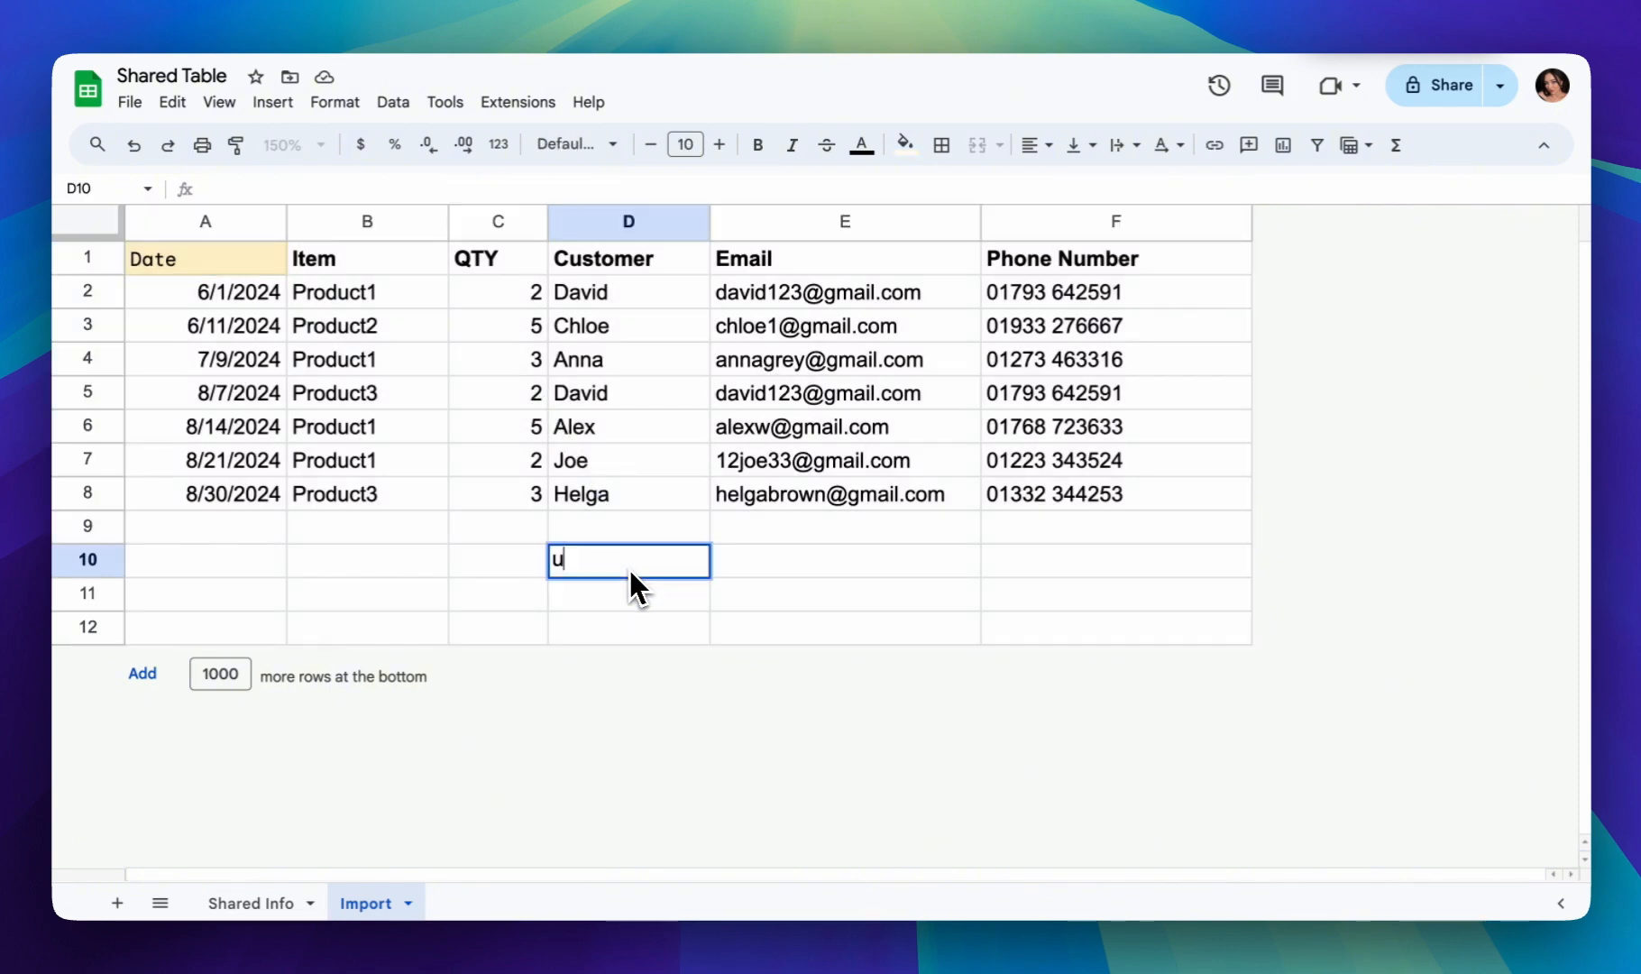
key(Return)
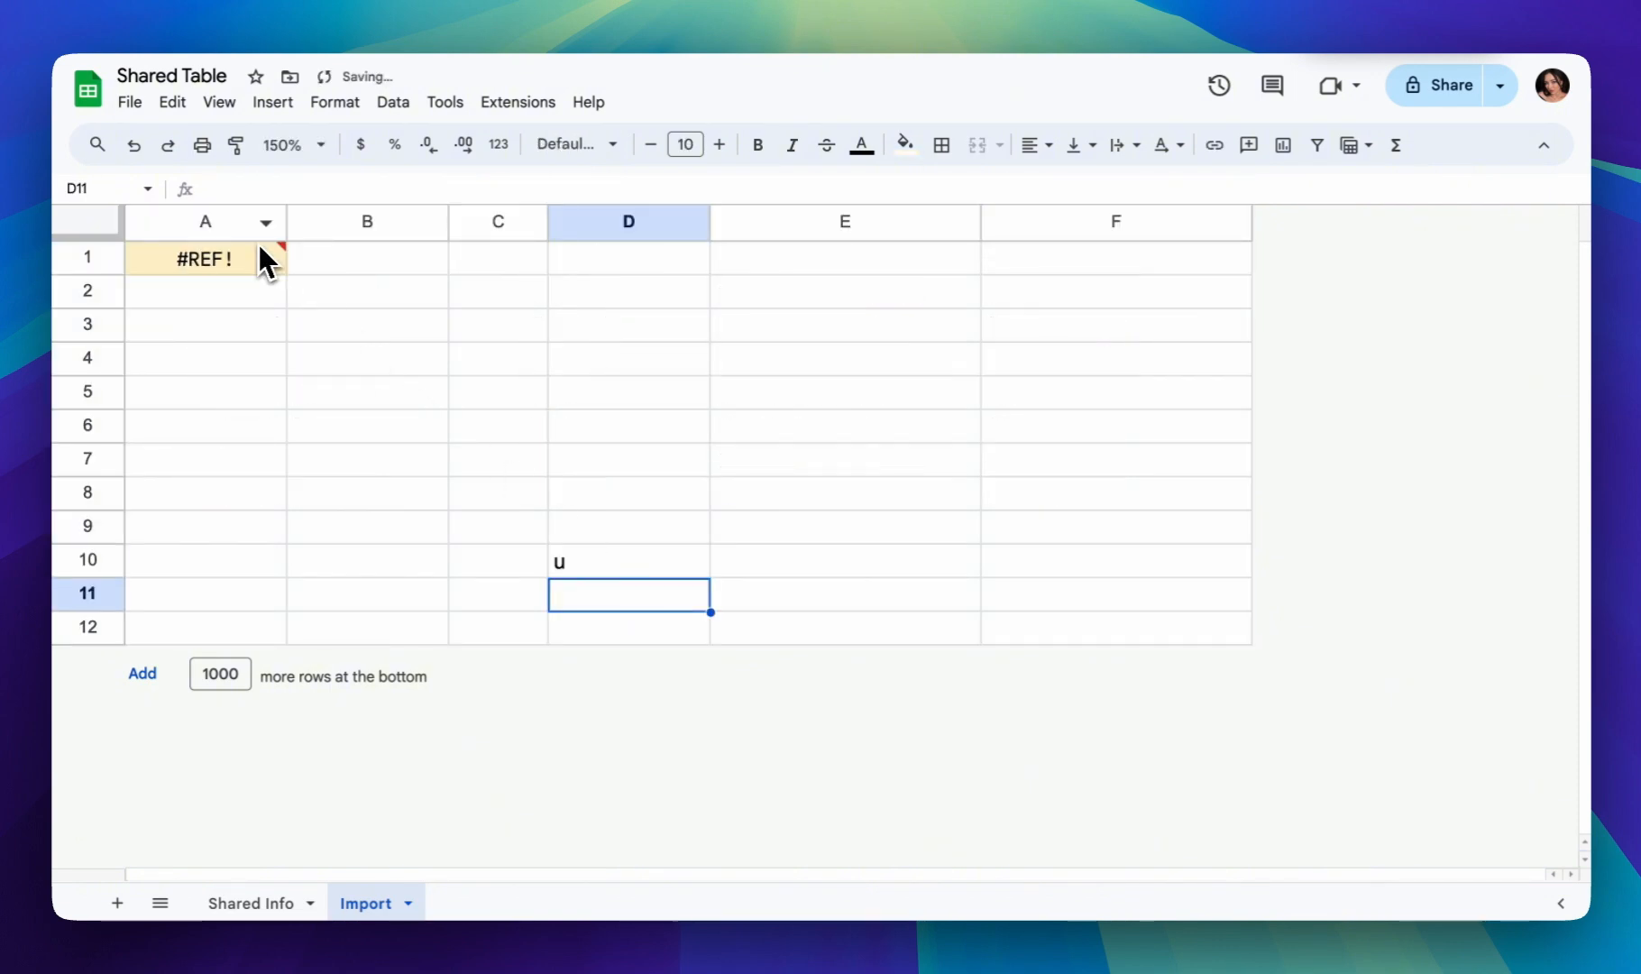
mouse_move(265, 268)
click(581, 574)
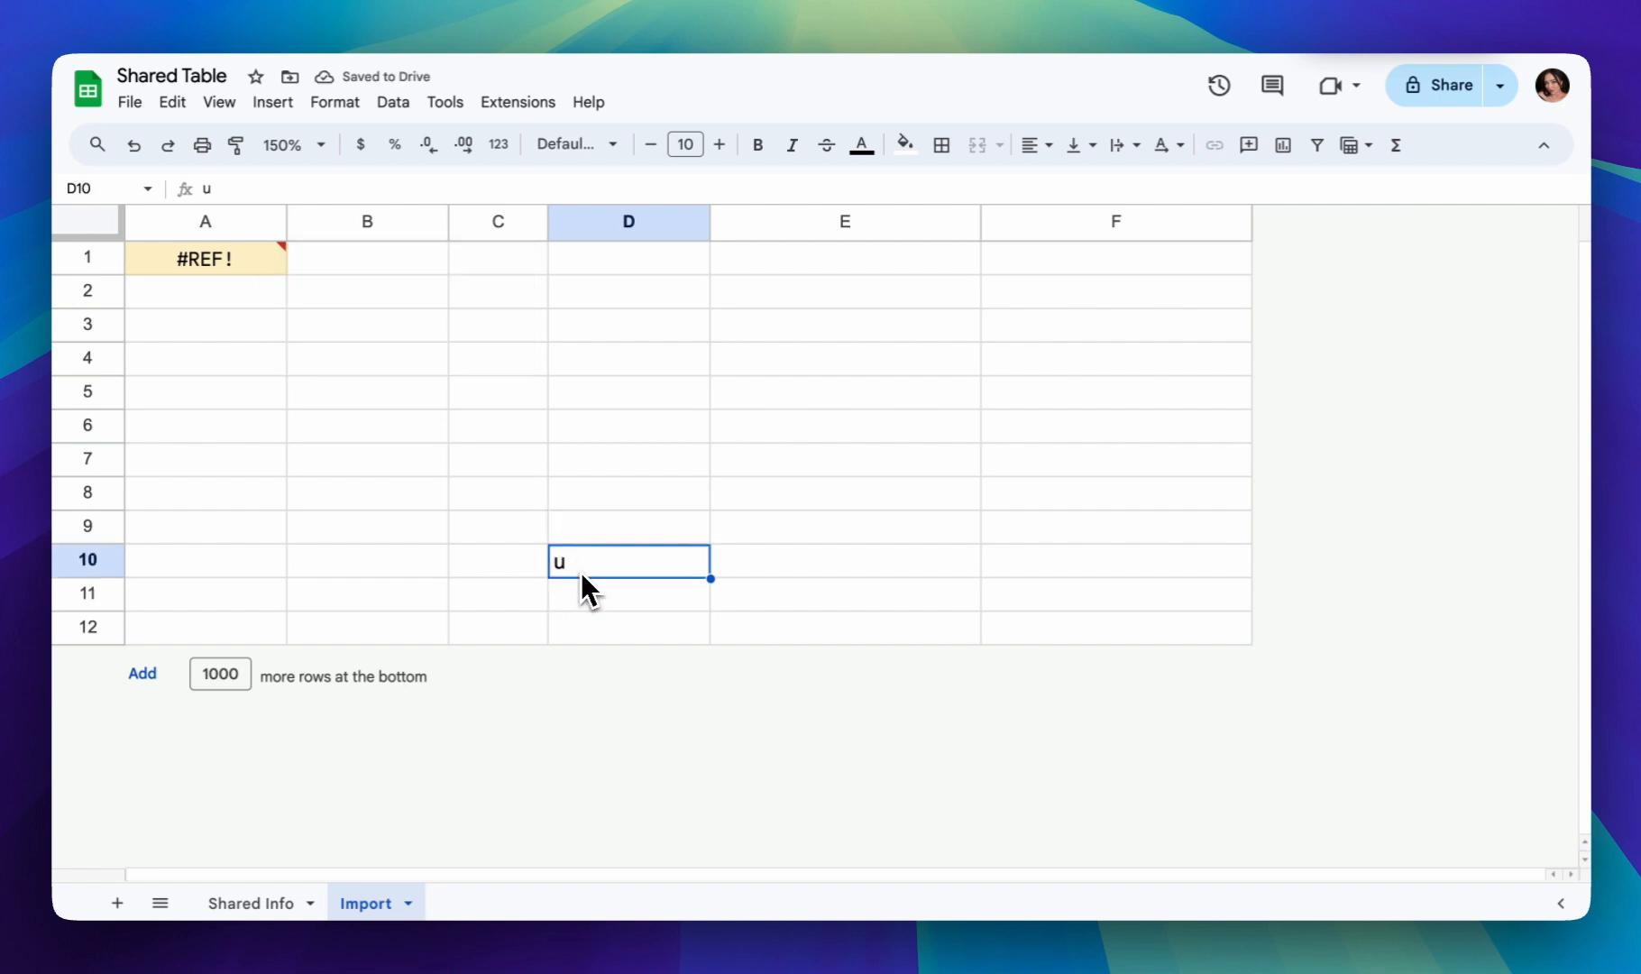
key(Delete)
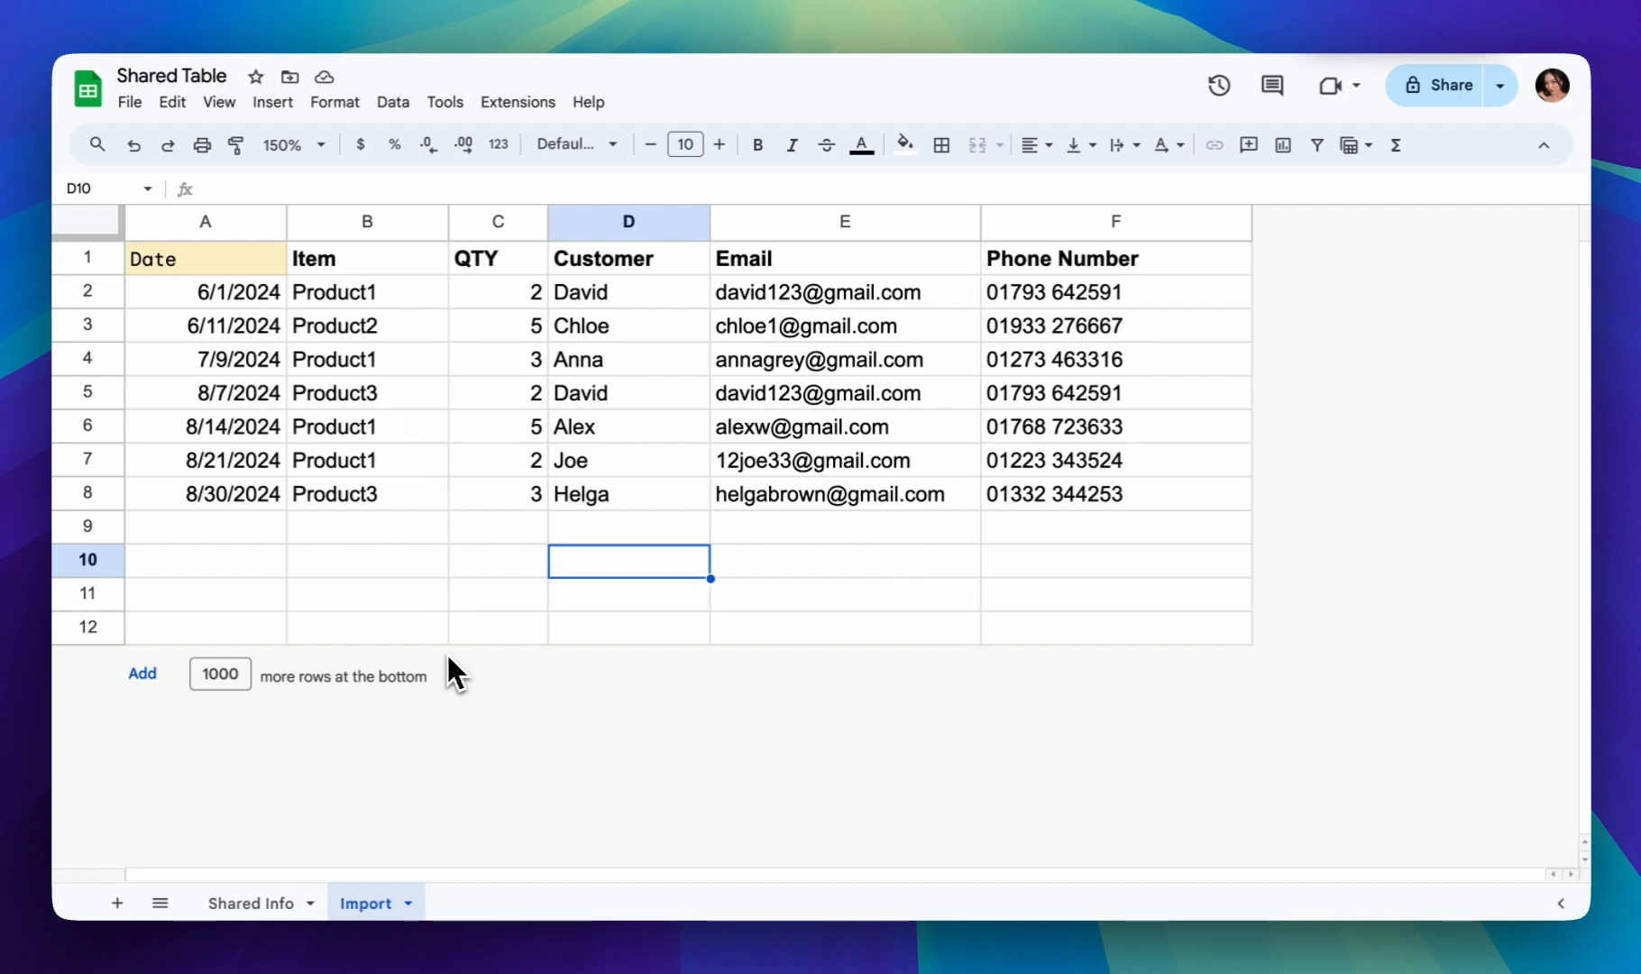
Examine the source spreadsheet link inside the IMPORTRANGE formula in A1 of the Import sheet without changing it.
click(265, 257)
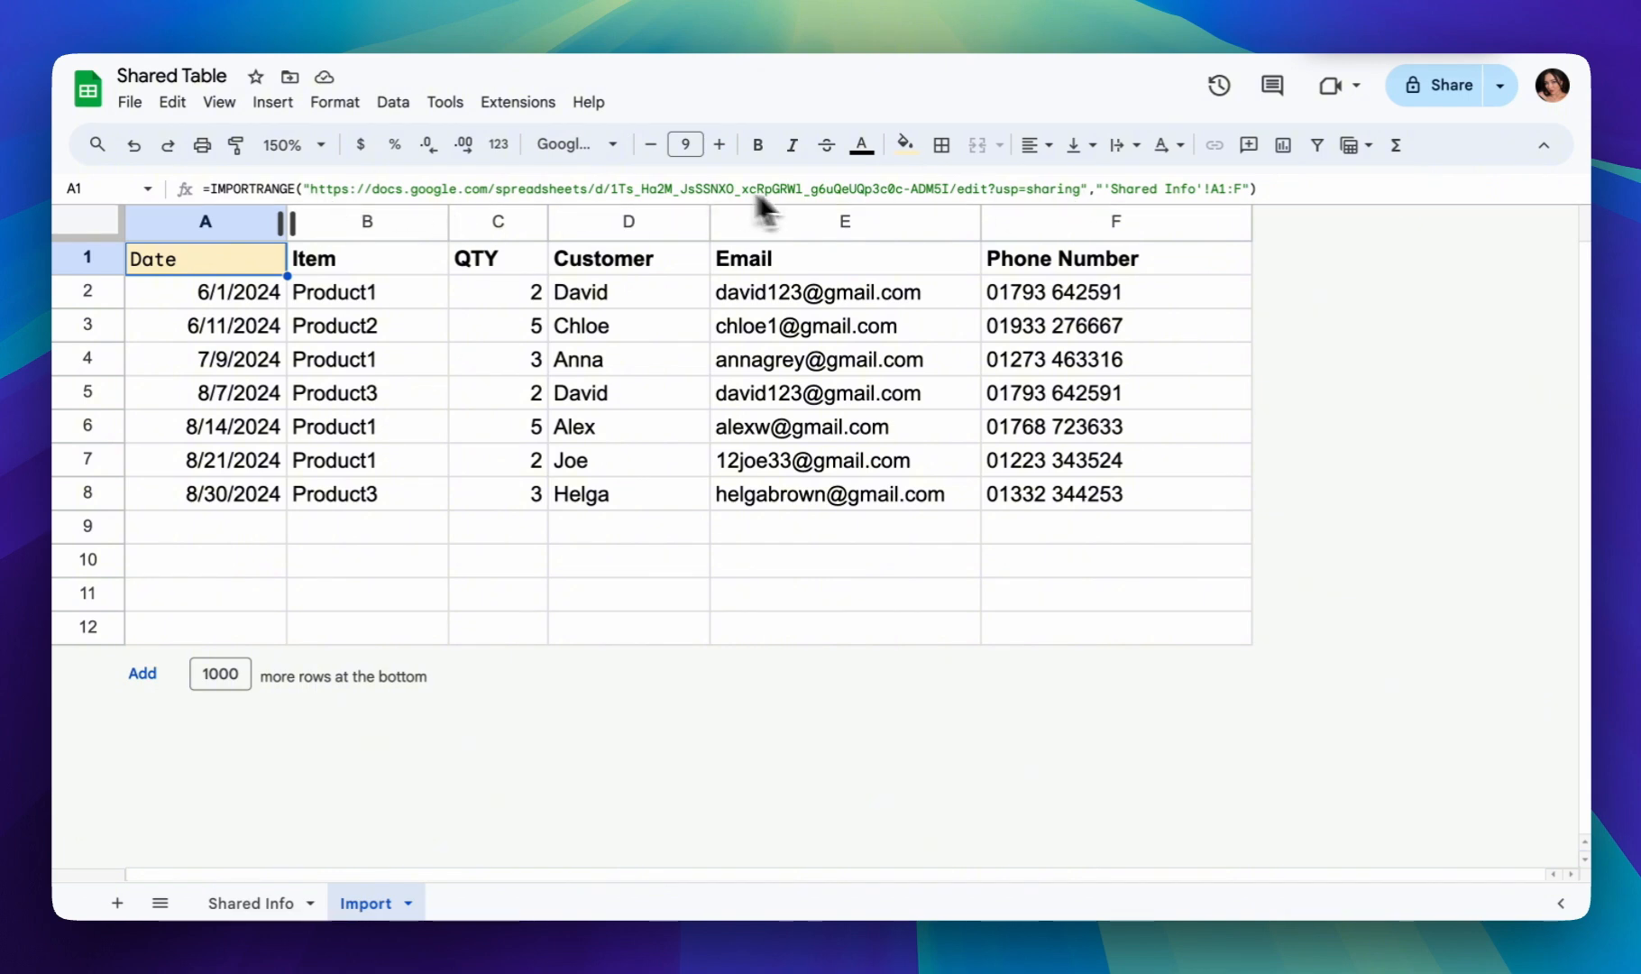
drag(1082, 187, 304, 189)
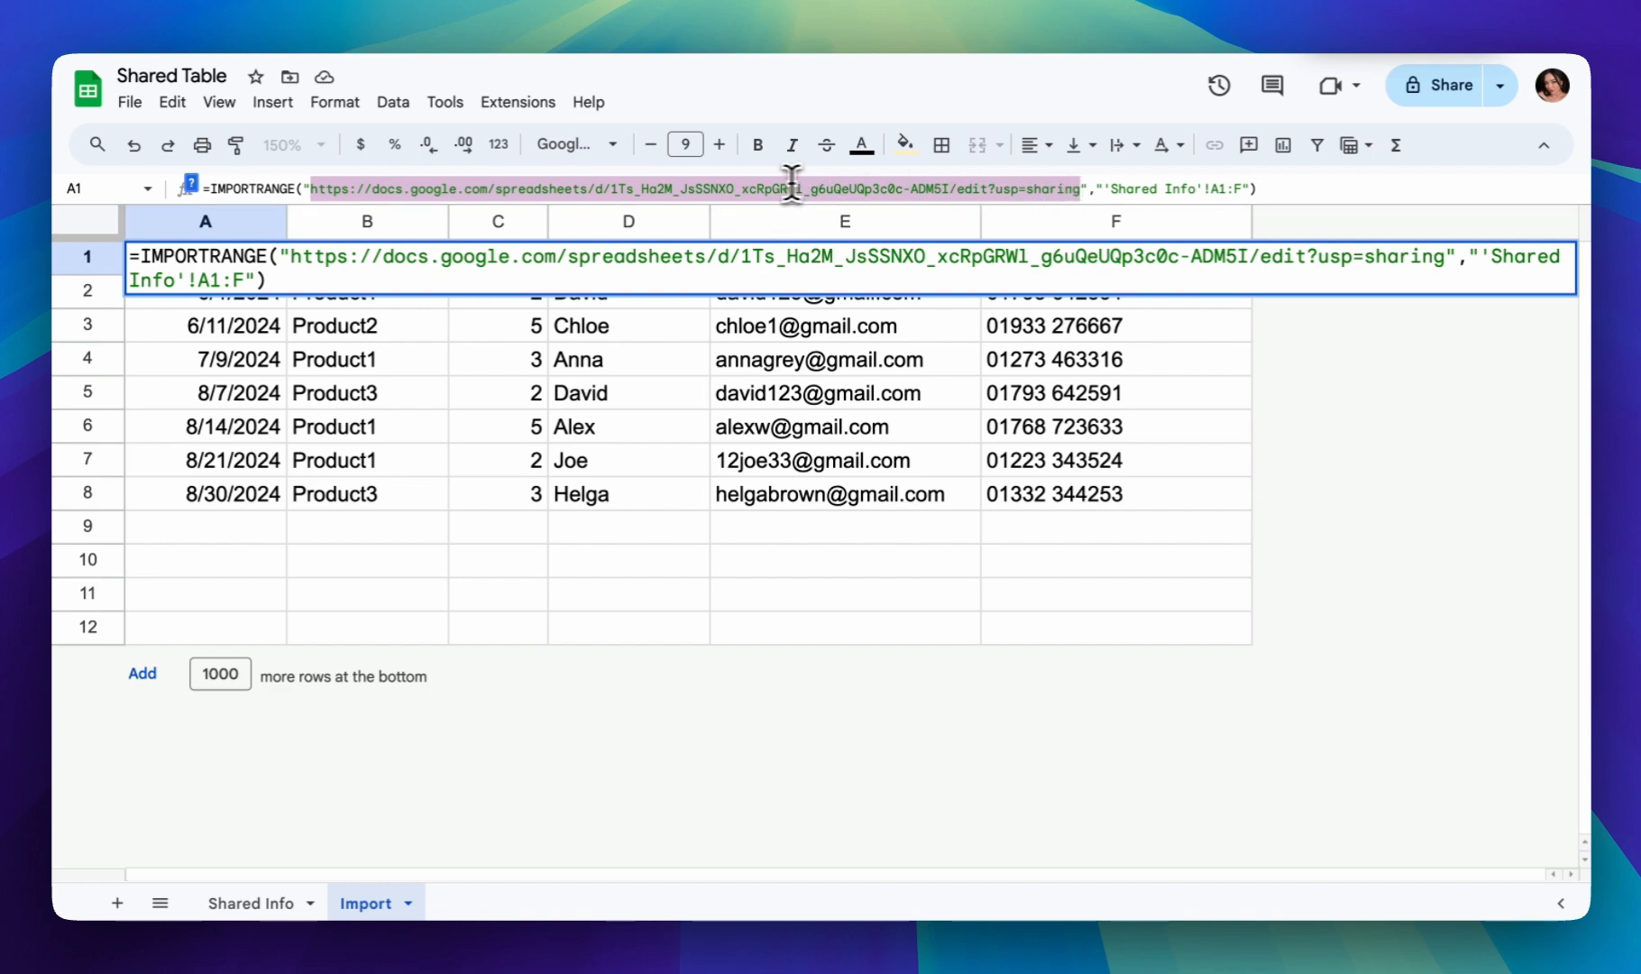
click(687, 350)
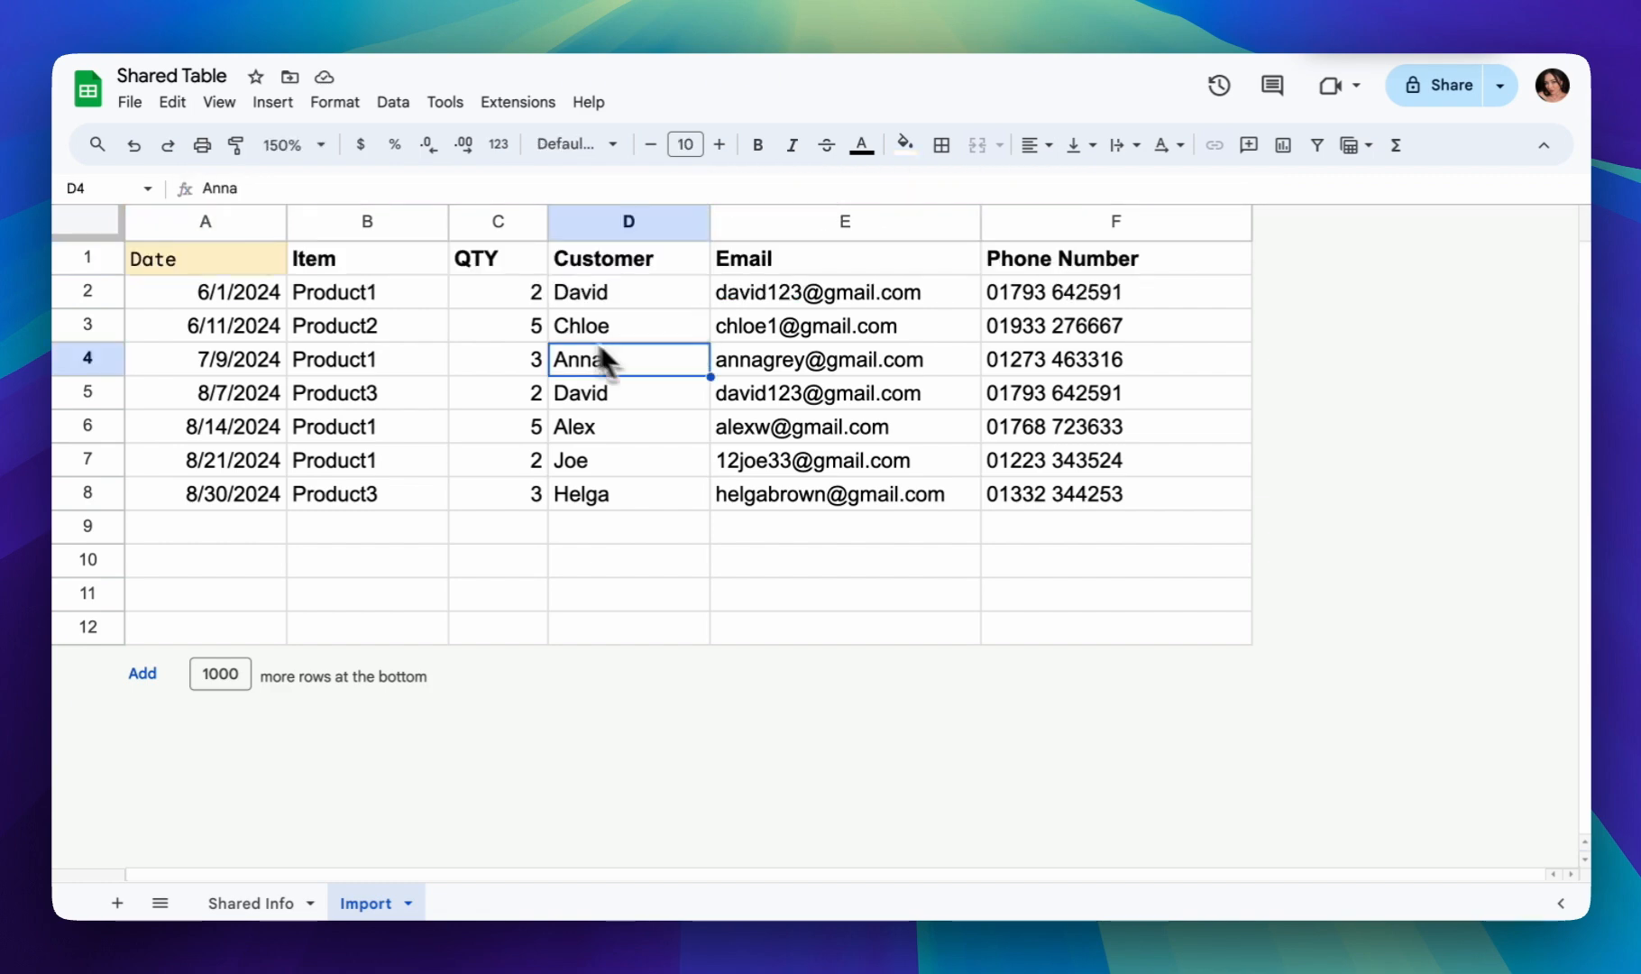
click(269, 268)
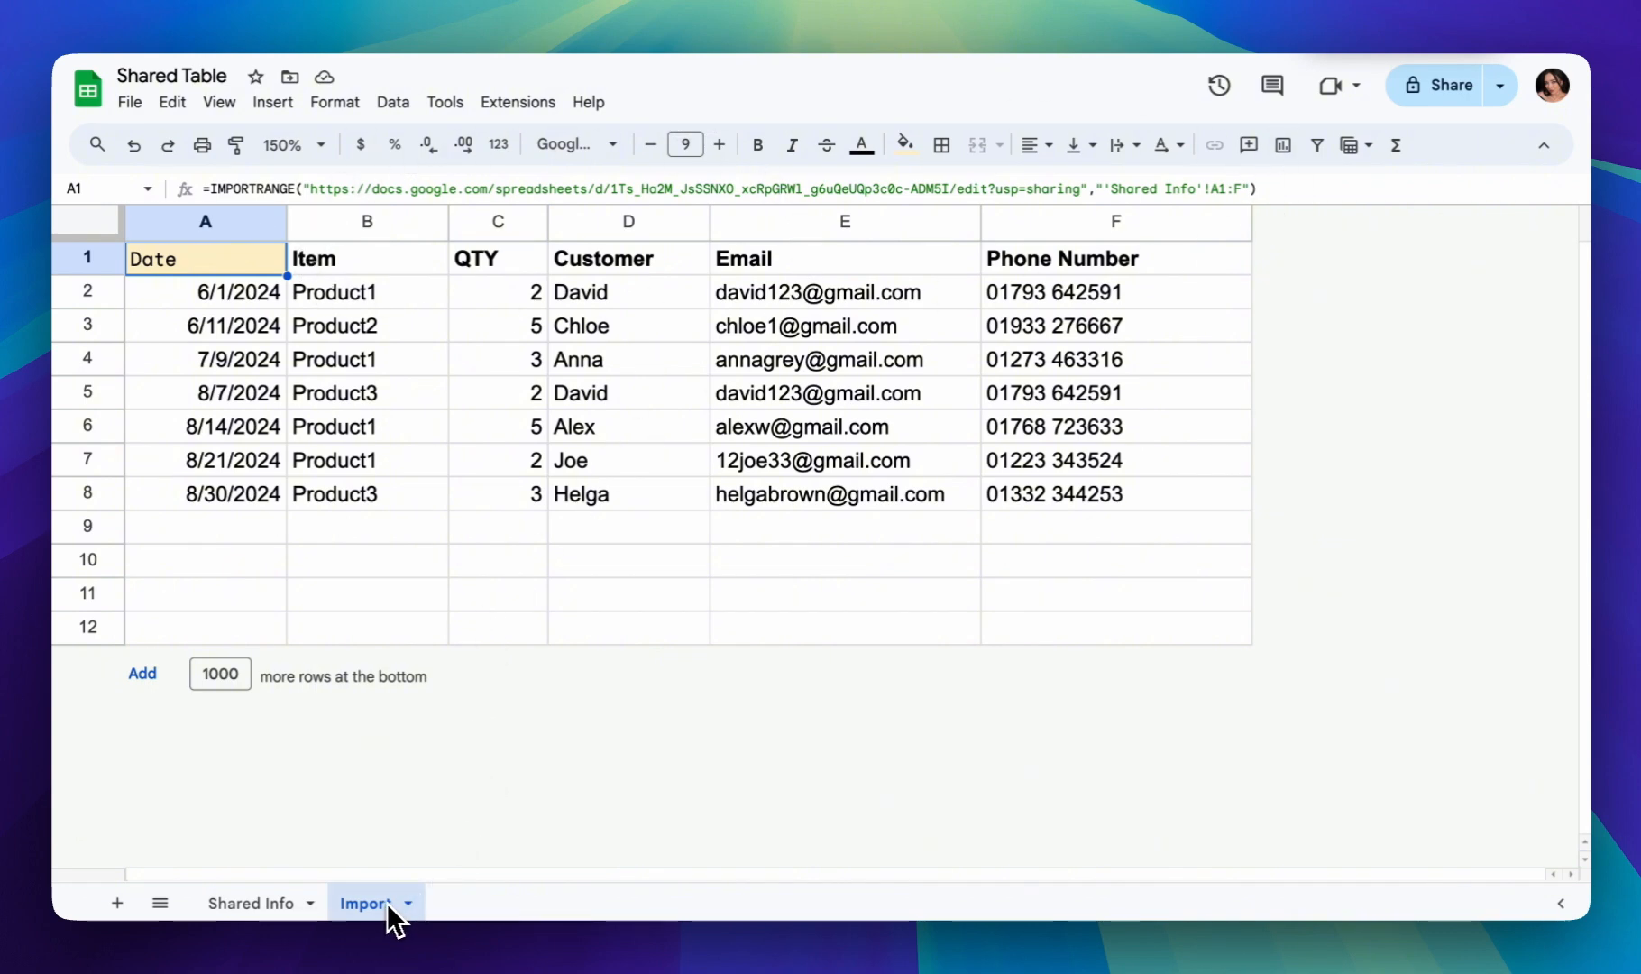
Enter =query(Import!A1:F) in cell A1 of the Shared Info sheet to pull in the data from the Import sheet.
click(275, 909)
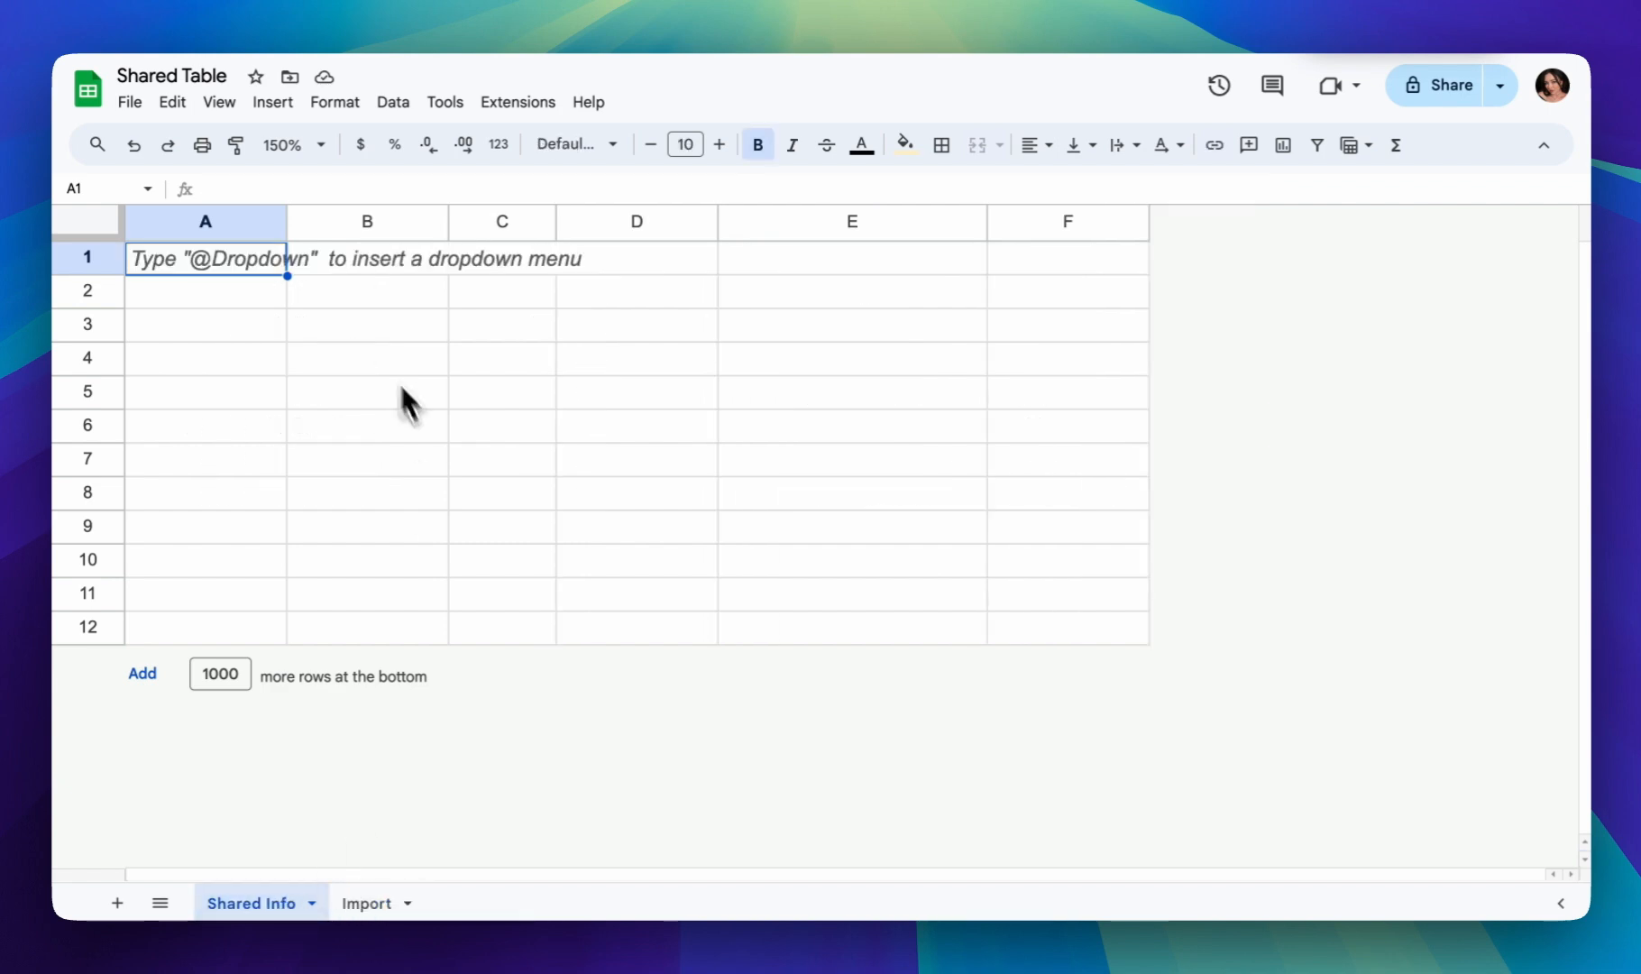
text(=)
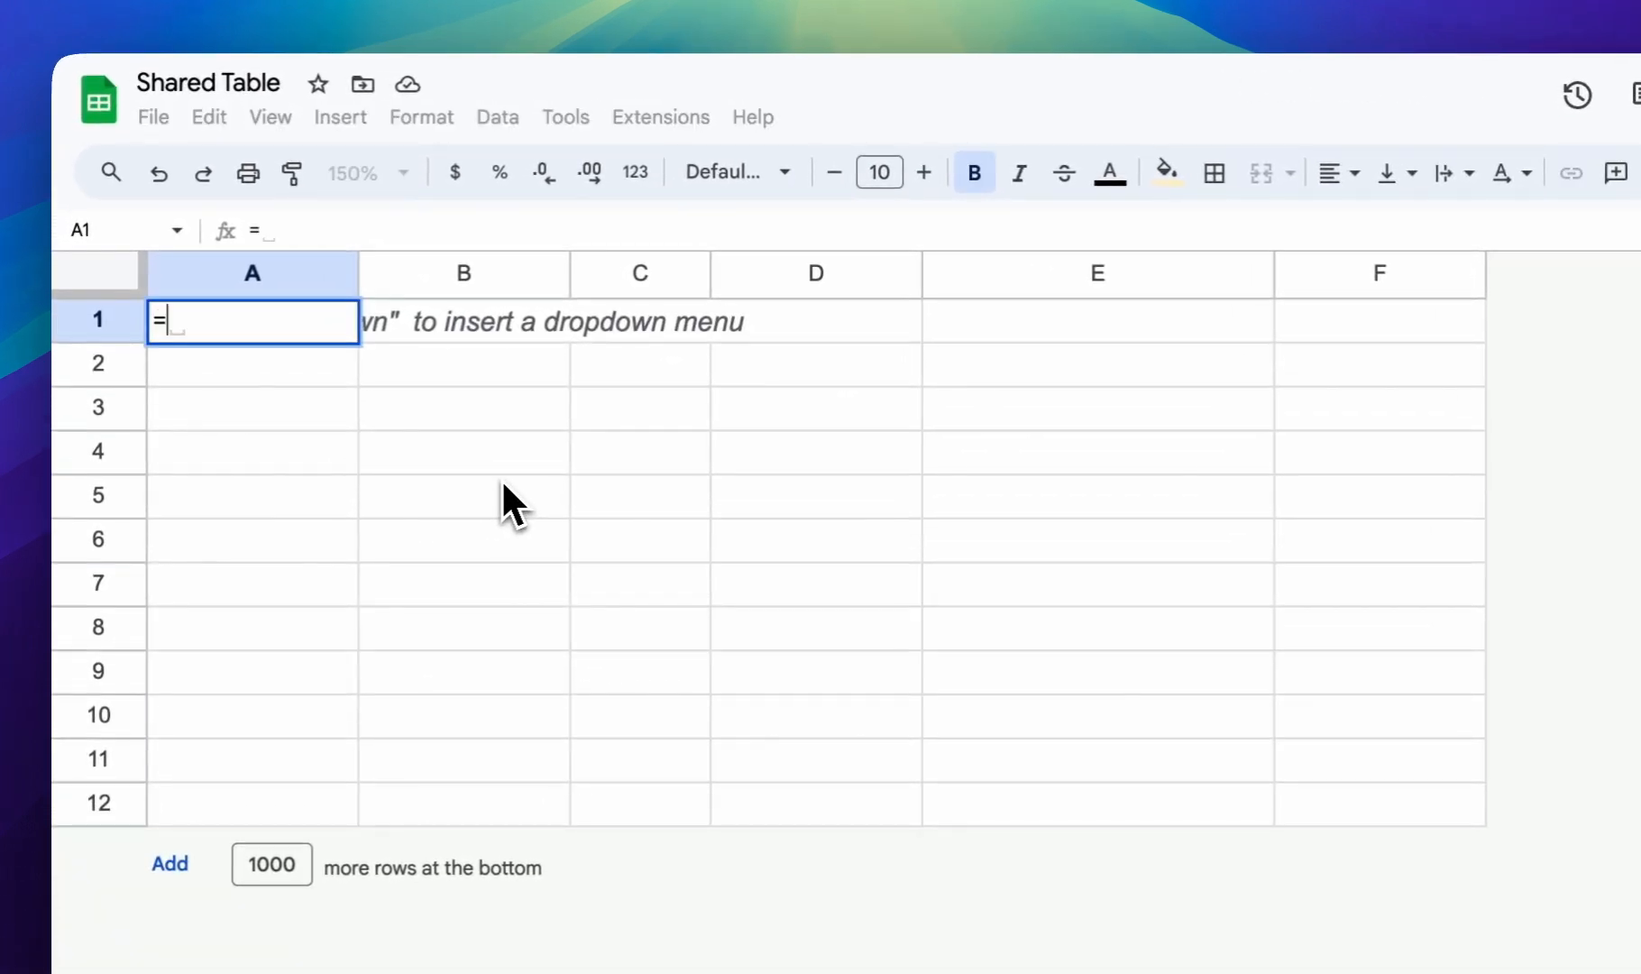
text(qu)
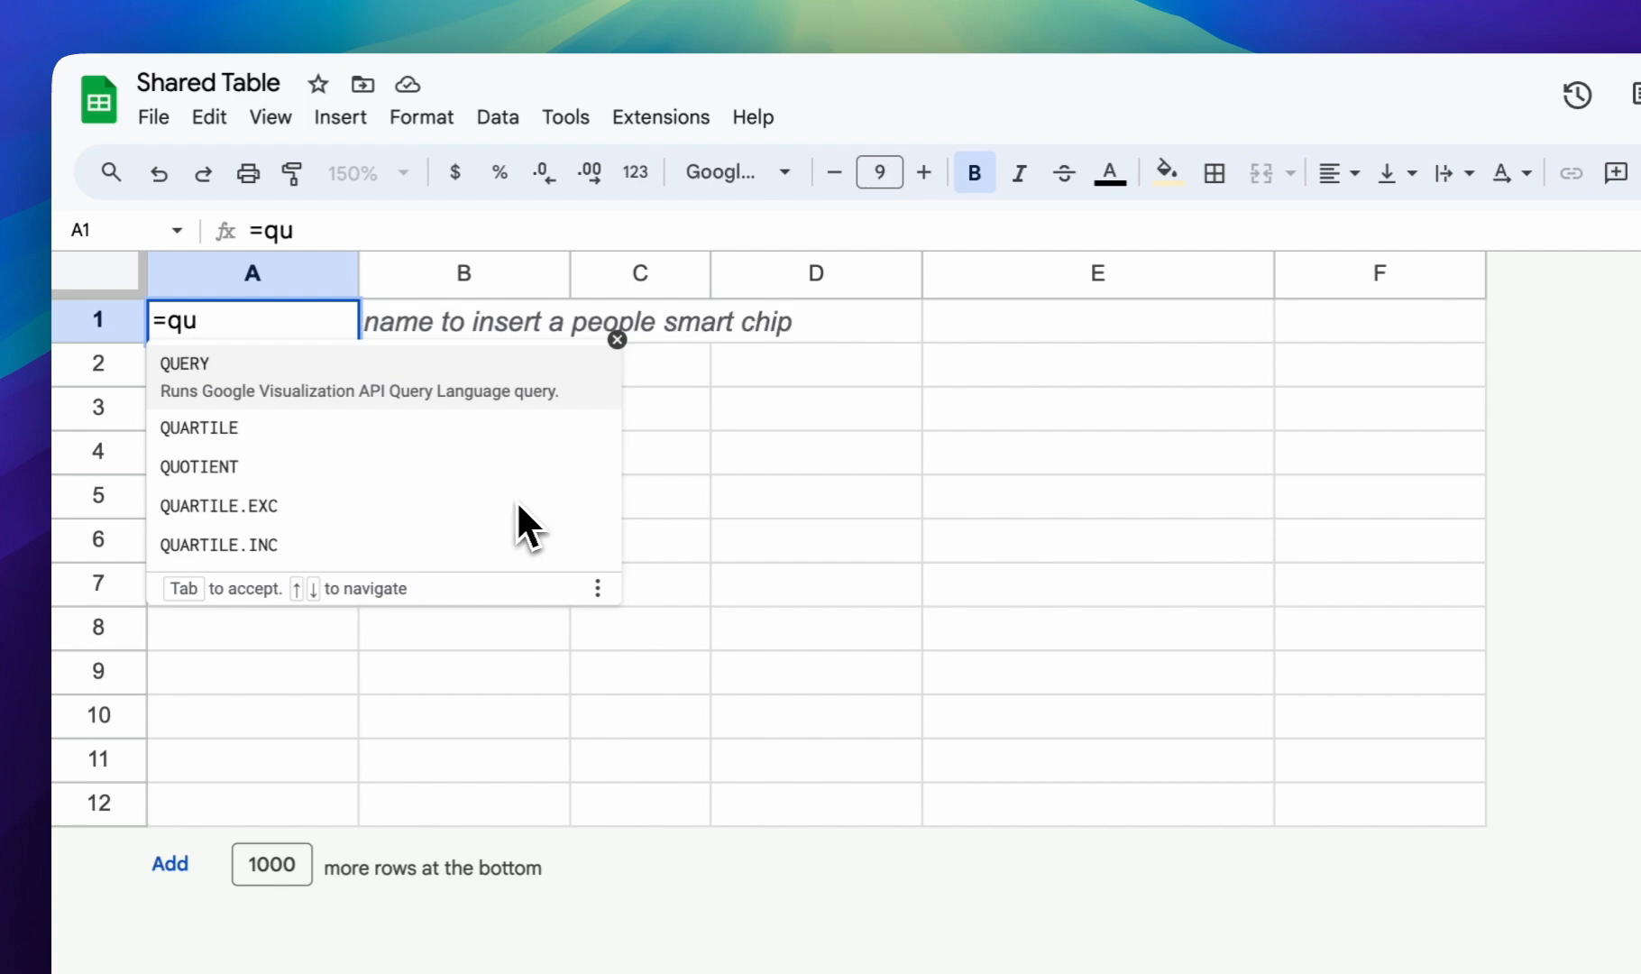
text(ery()
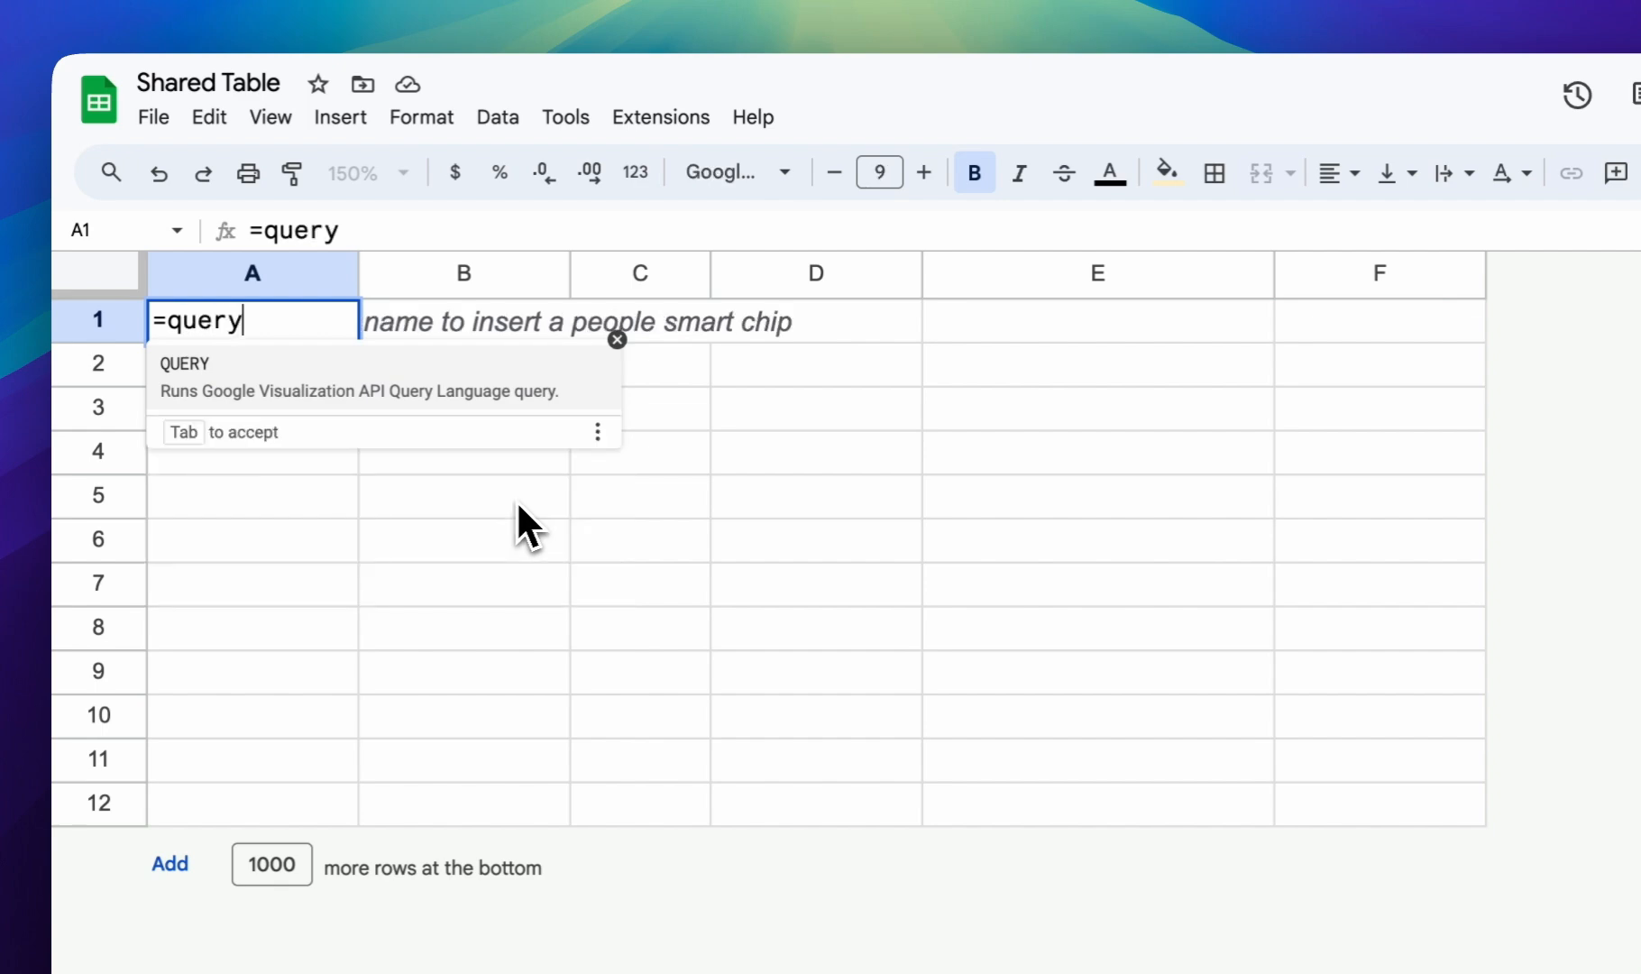
click(390, 967)
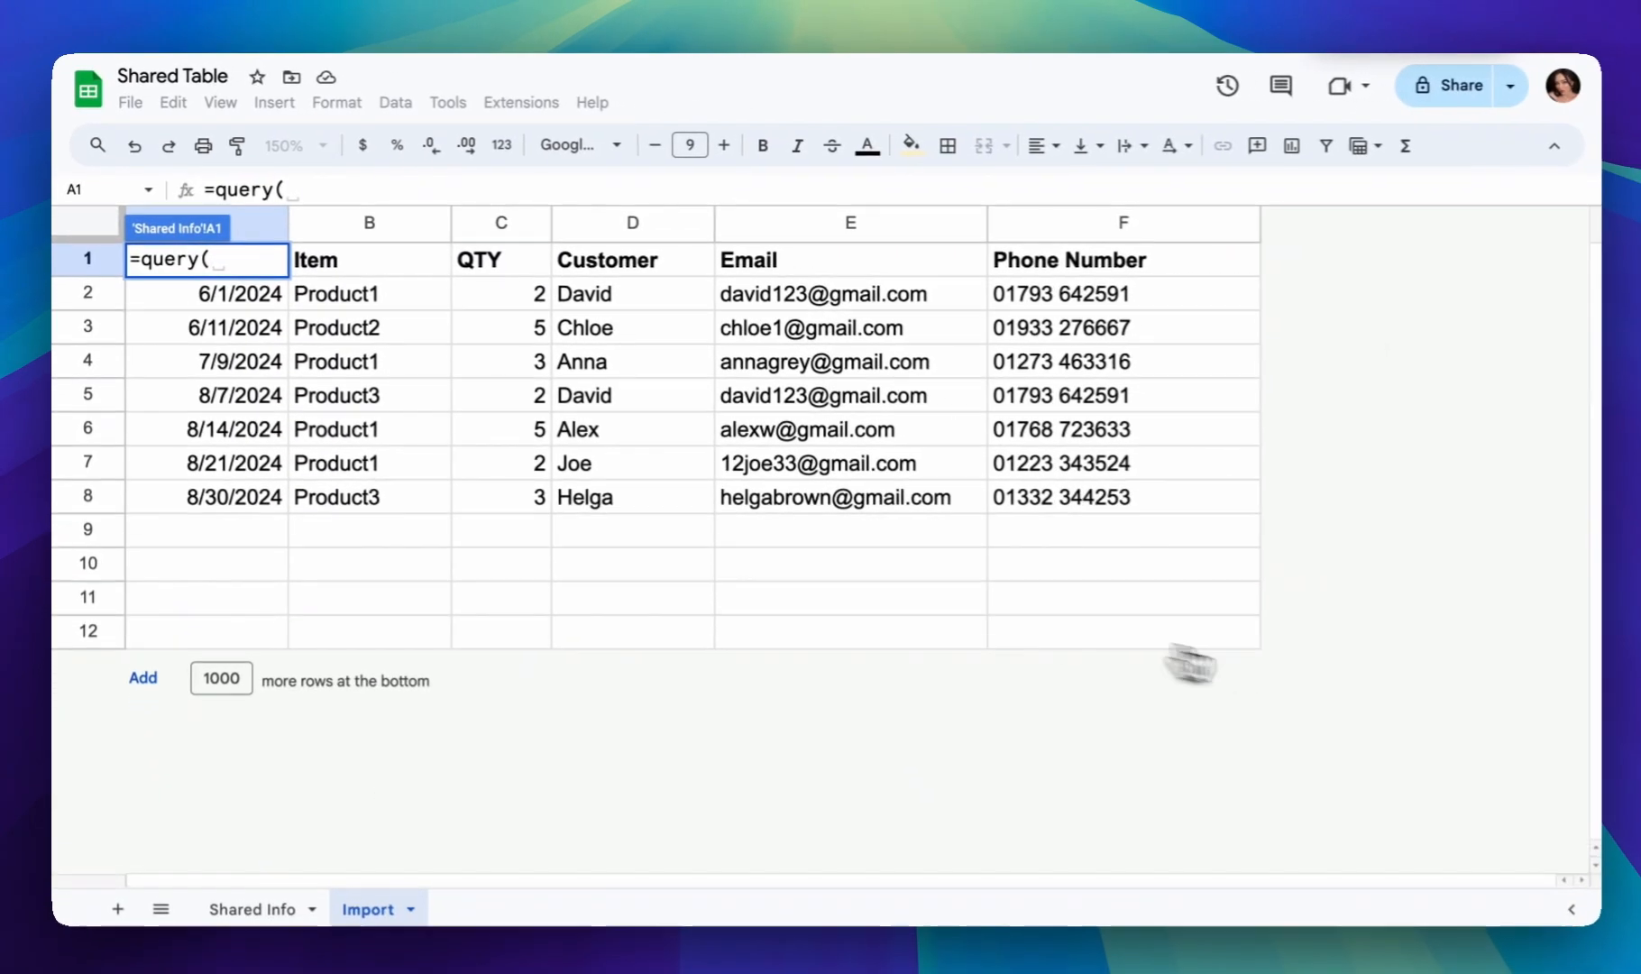
drag(1267, 675, 637, 277)
drag(103, 301, 194, 279)
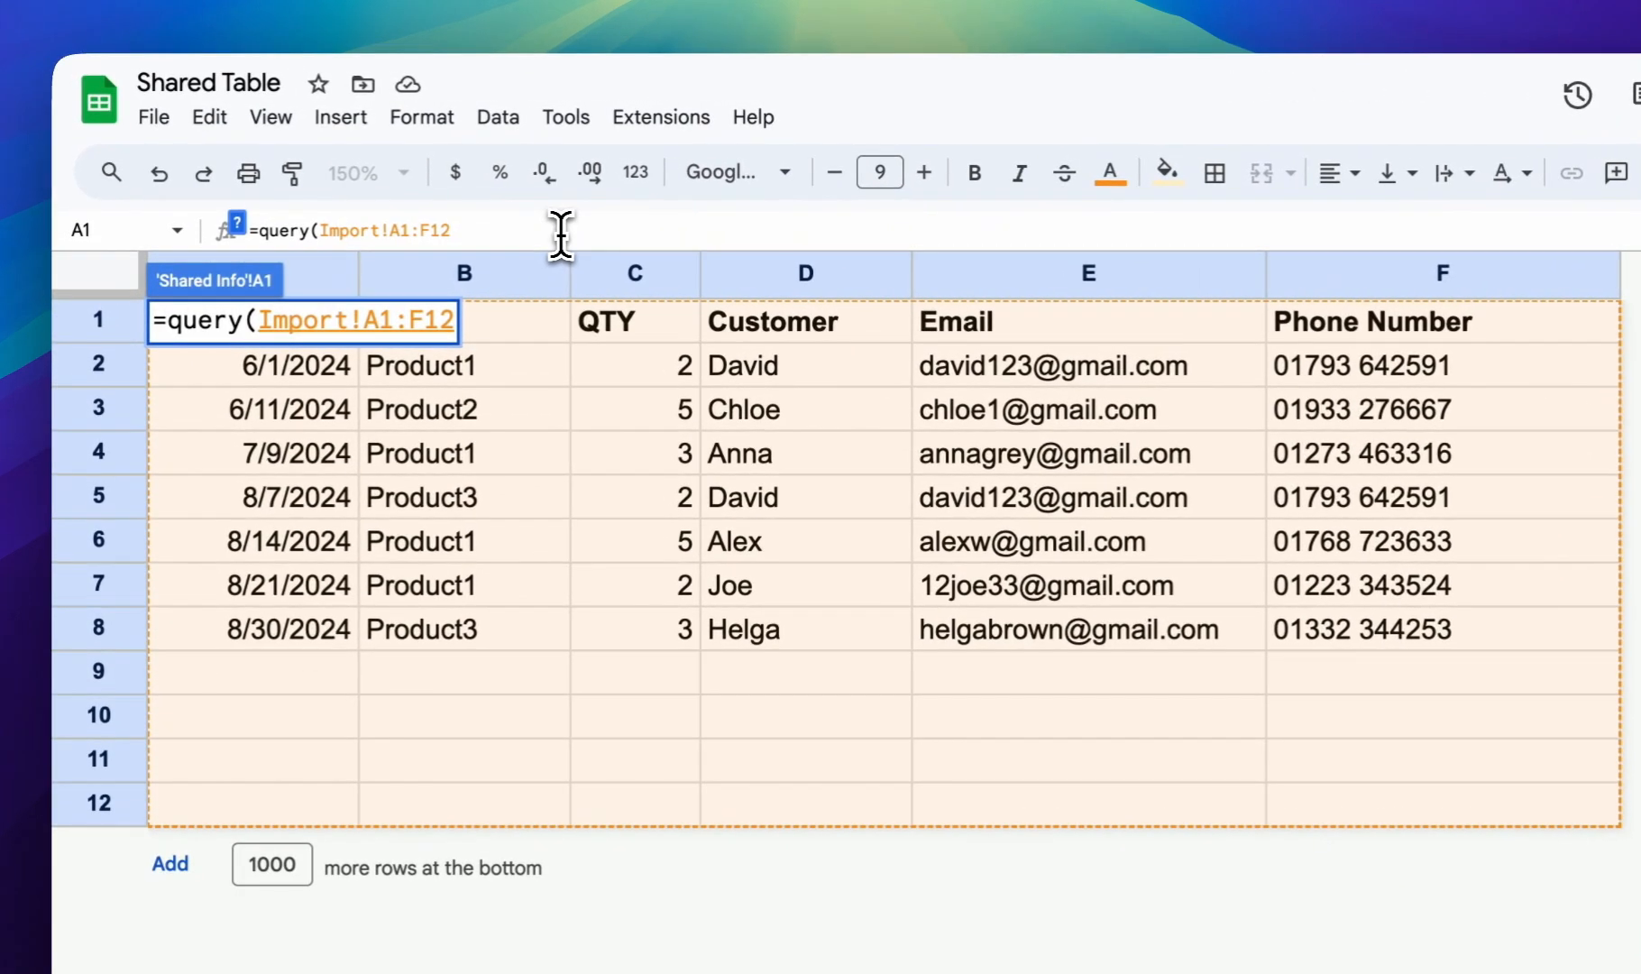
key(BackSpace)
key(BackSpace)
text())
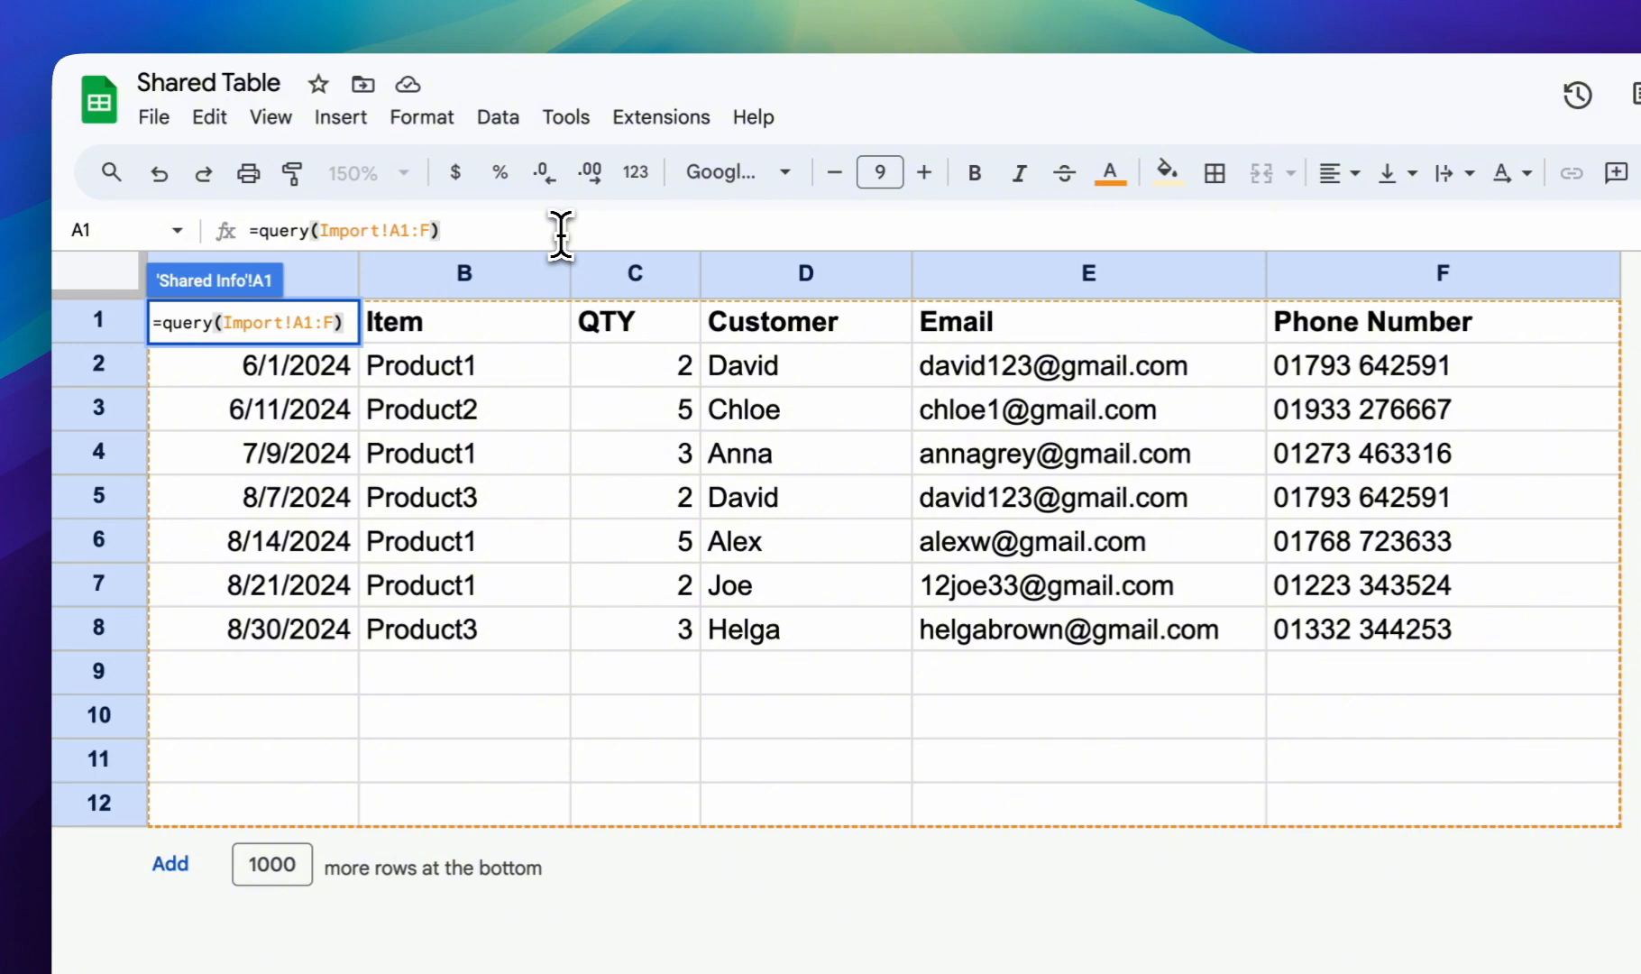
key(Return)
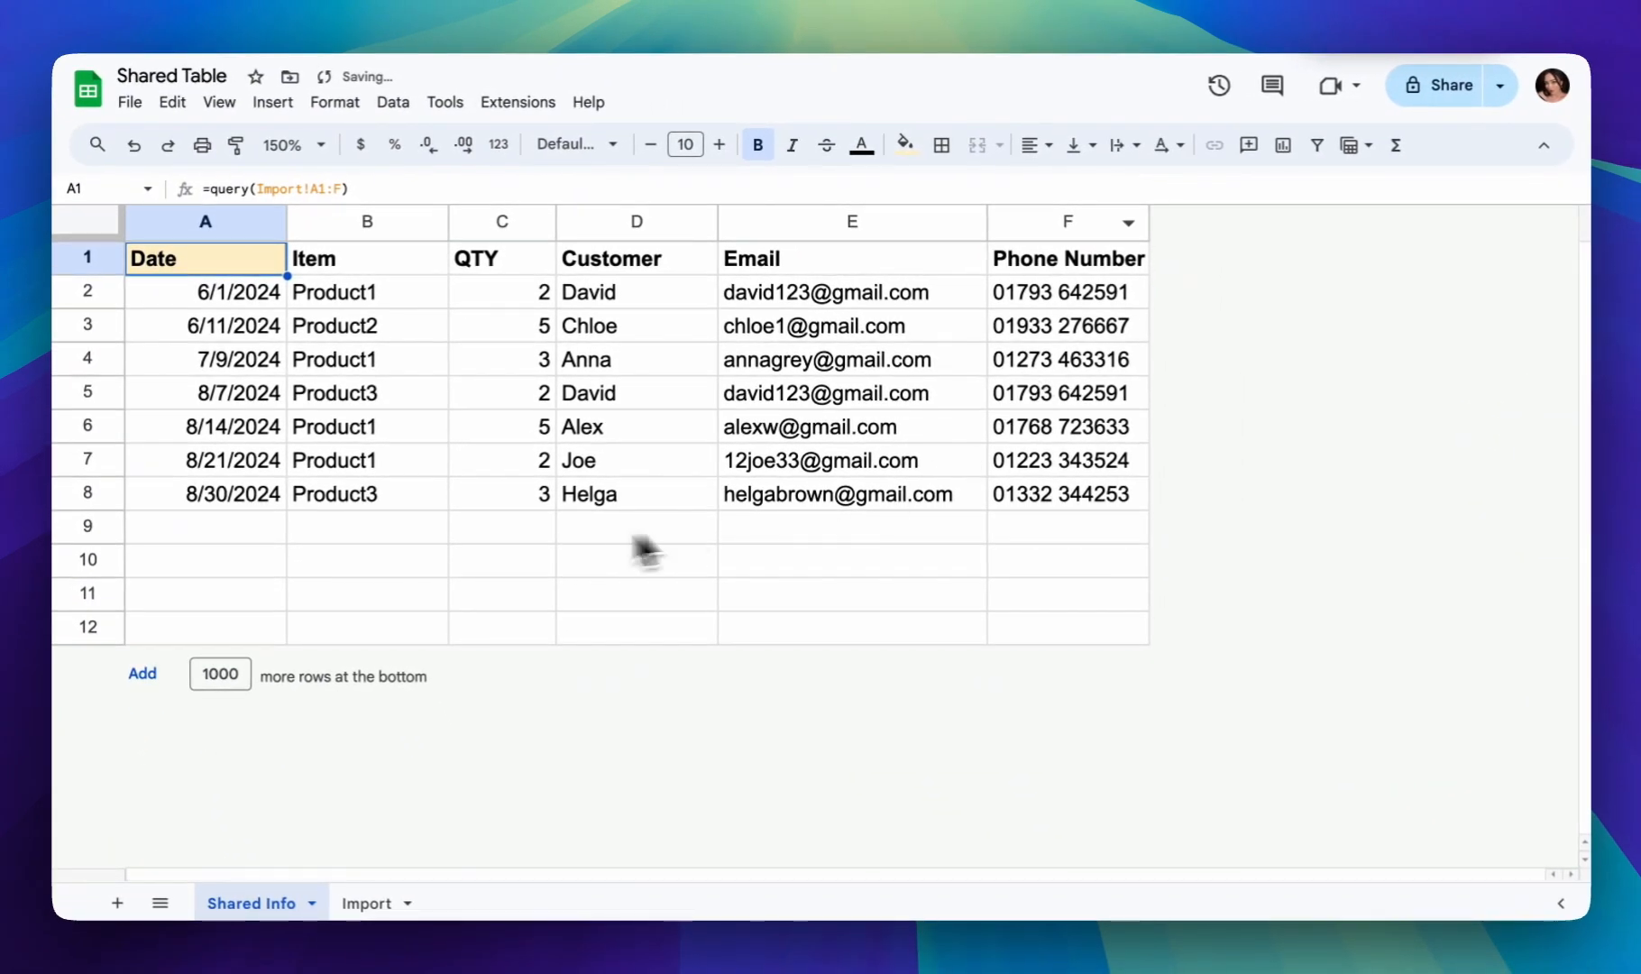
Examine the query formula in cell A1 of the Shared Info sheet and leave it as it is.
drag(375, 188, 195, 191)
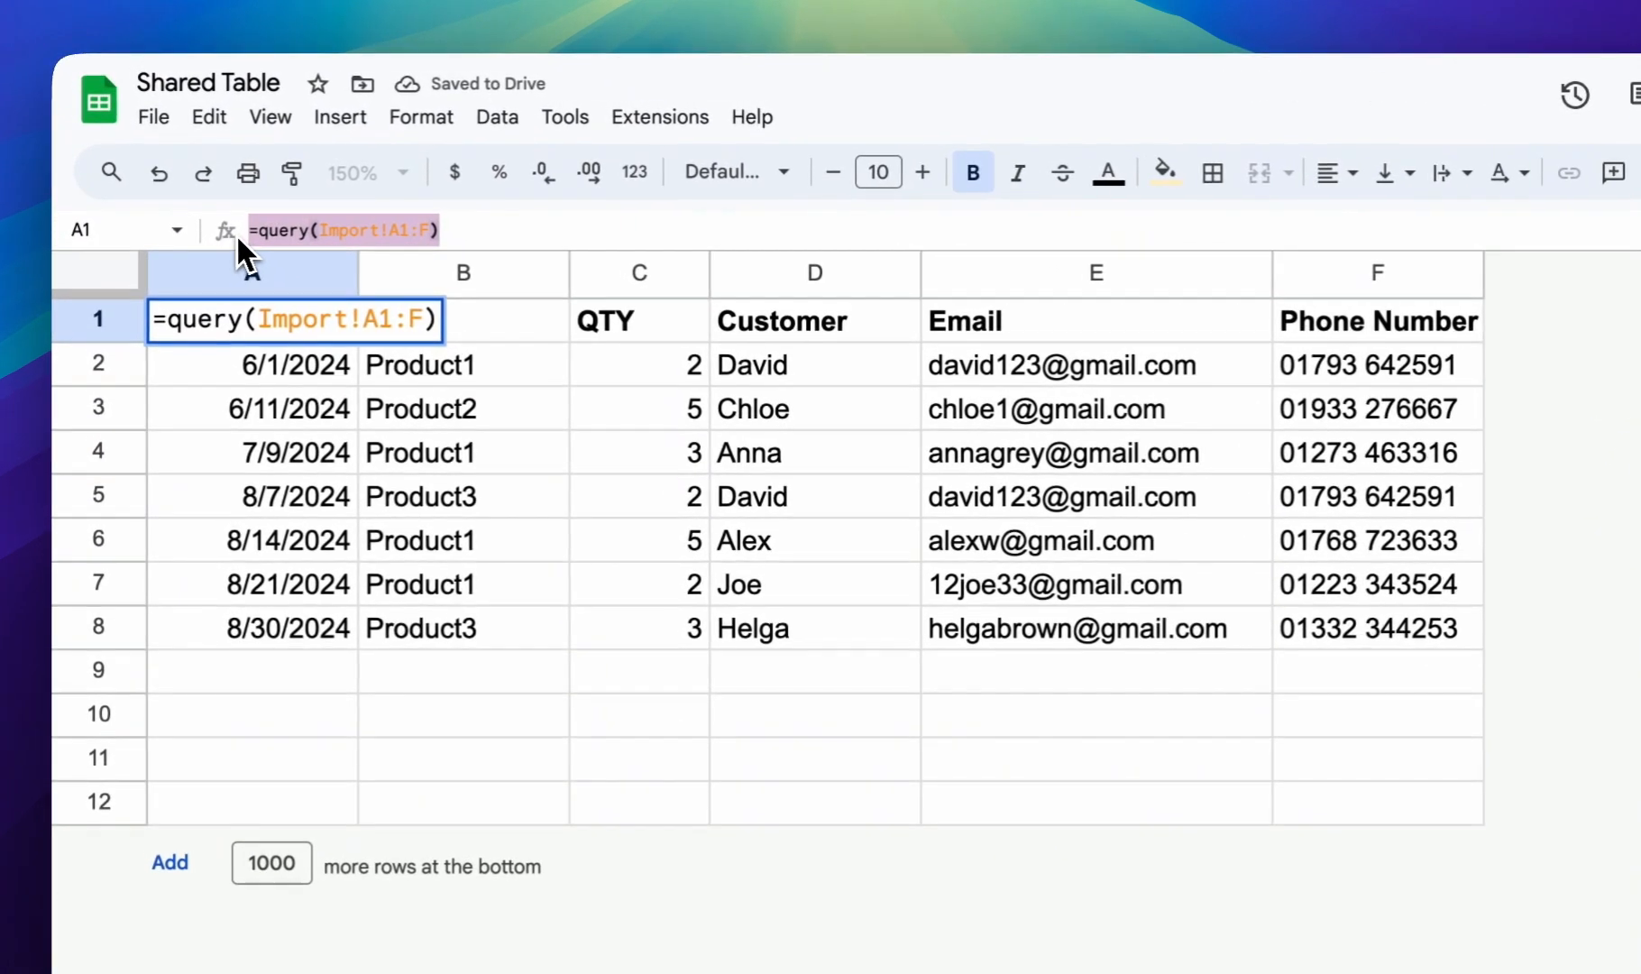
click(541, 374)
click(288, 321)
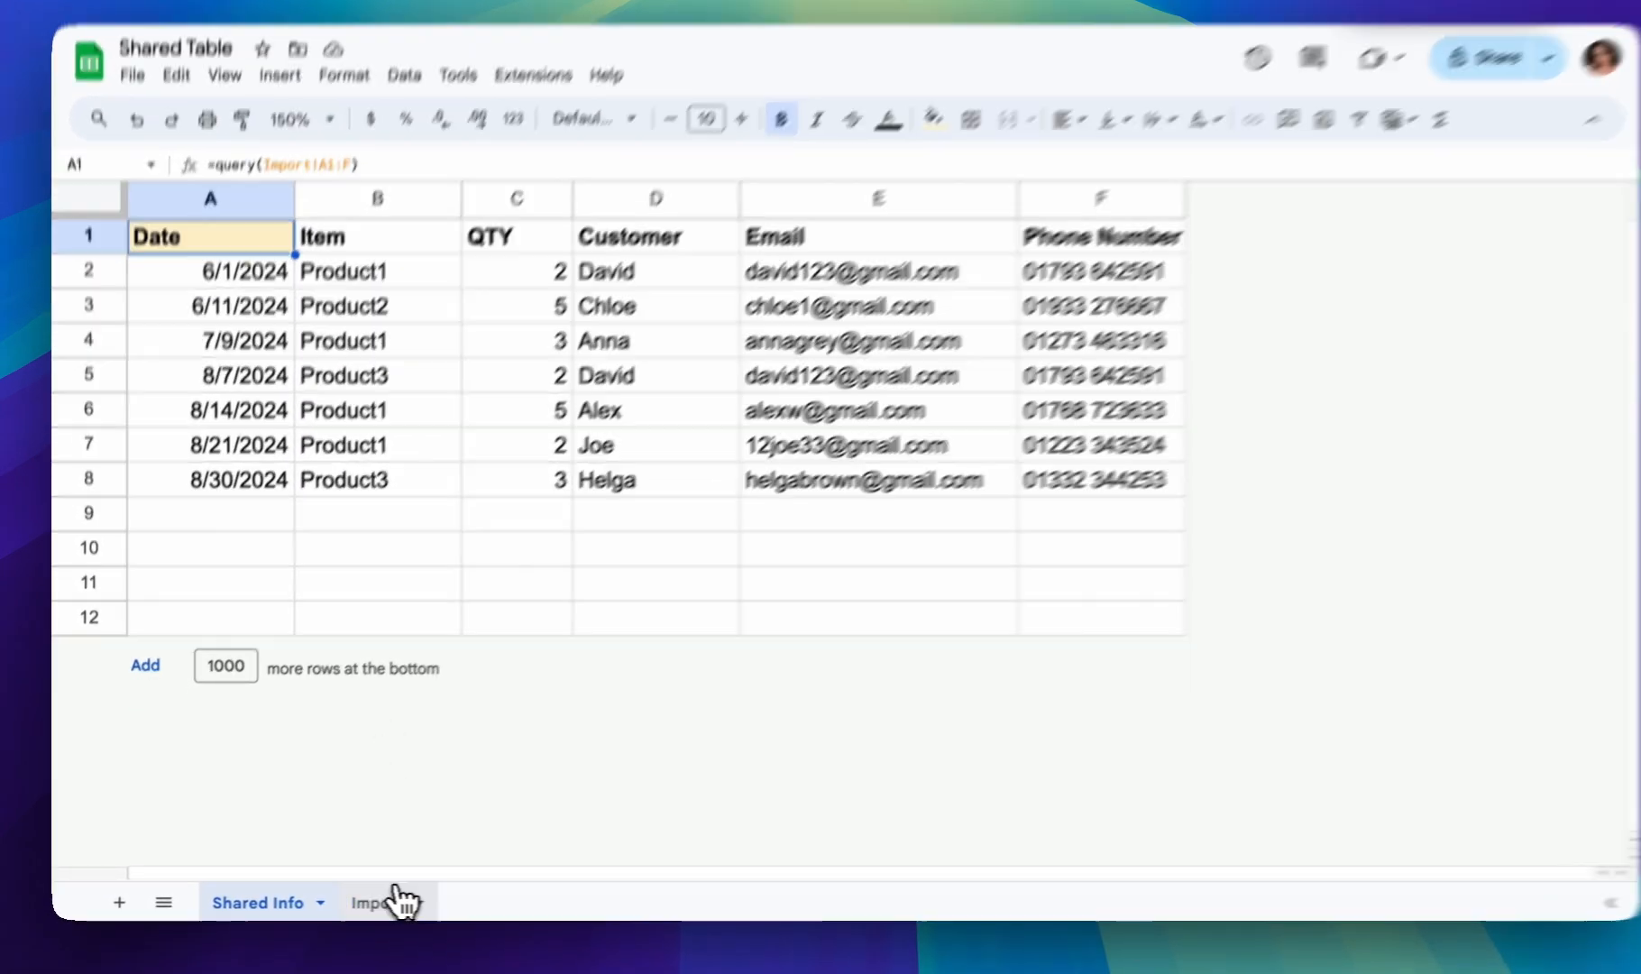
Protect the Import sheet with editing restricted to Only you and close the protection settings.
click(369, 903)
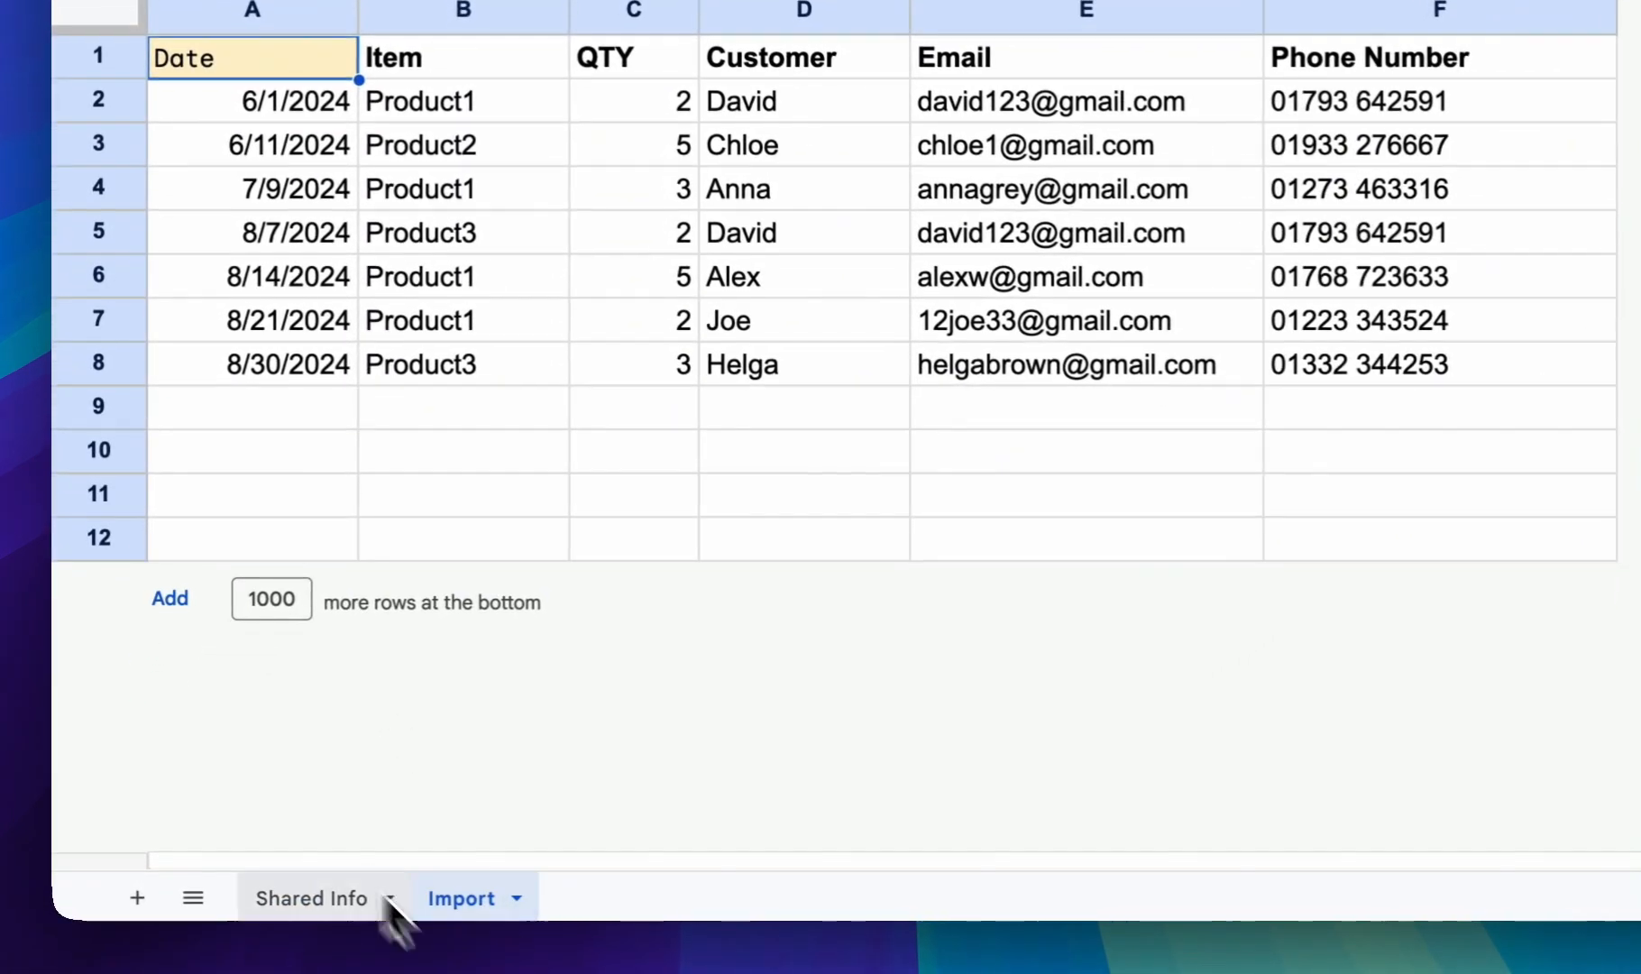
click(517, 898)
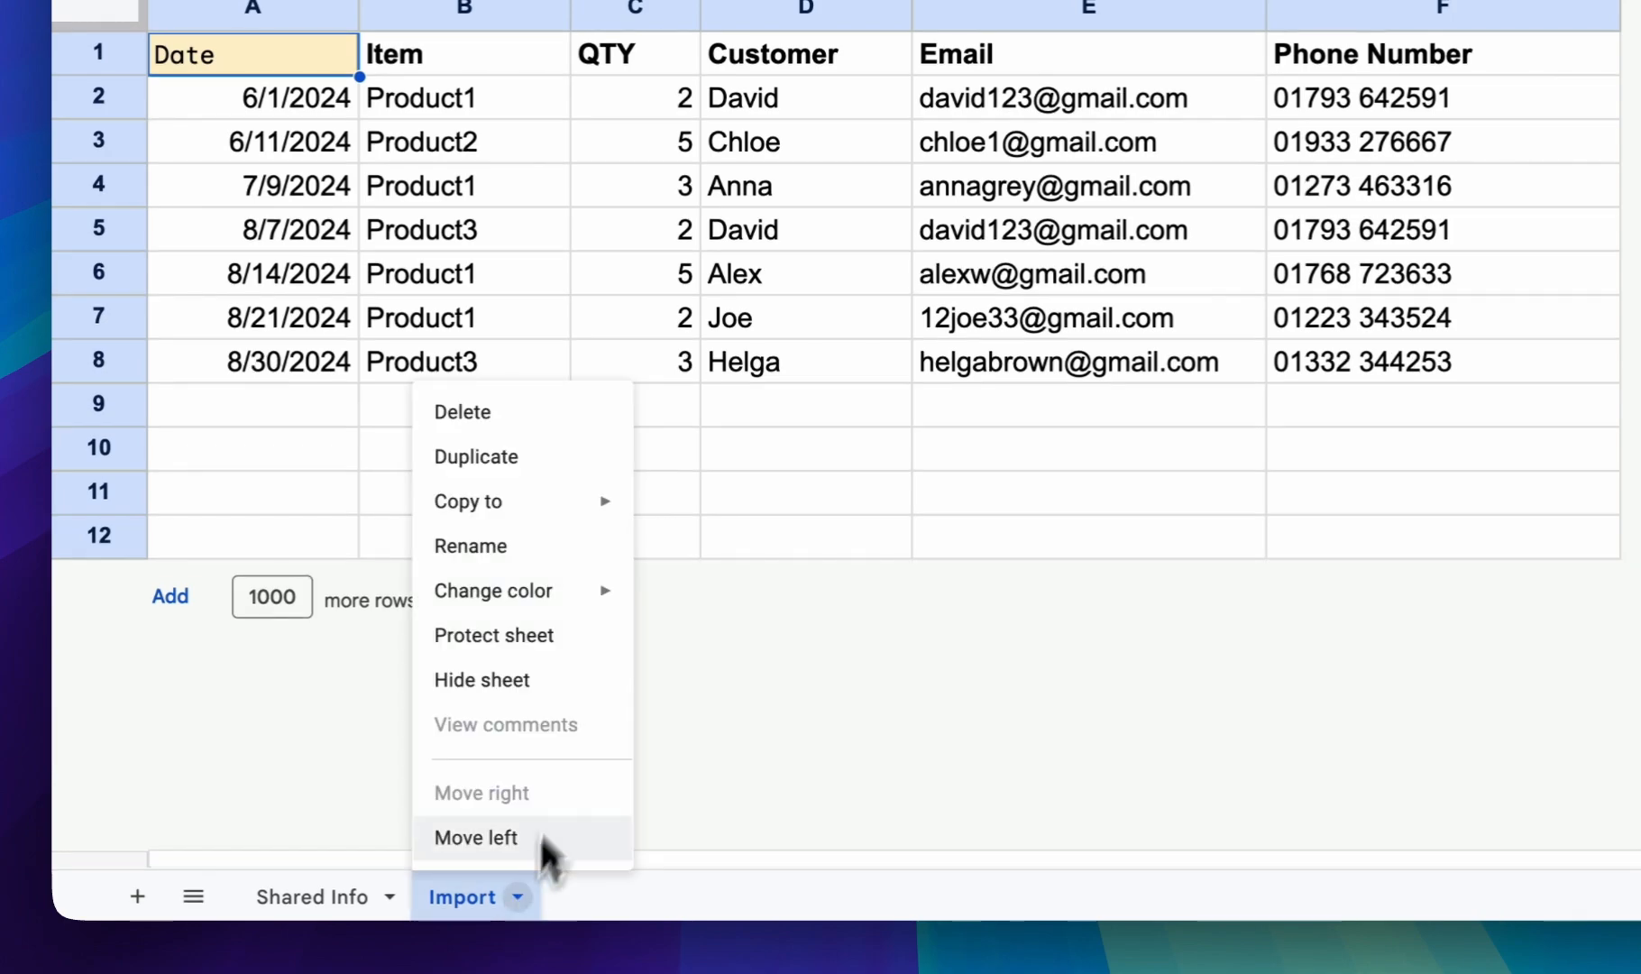
click(505, 636)
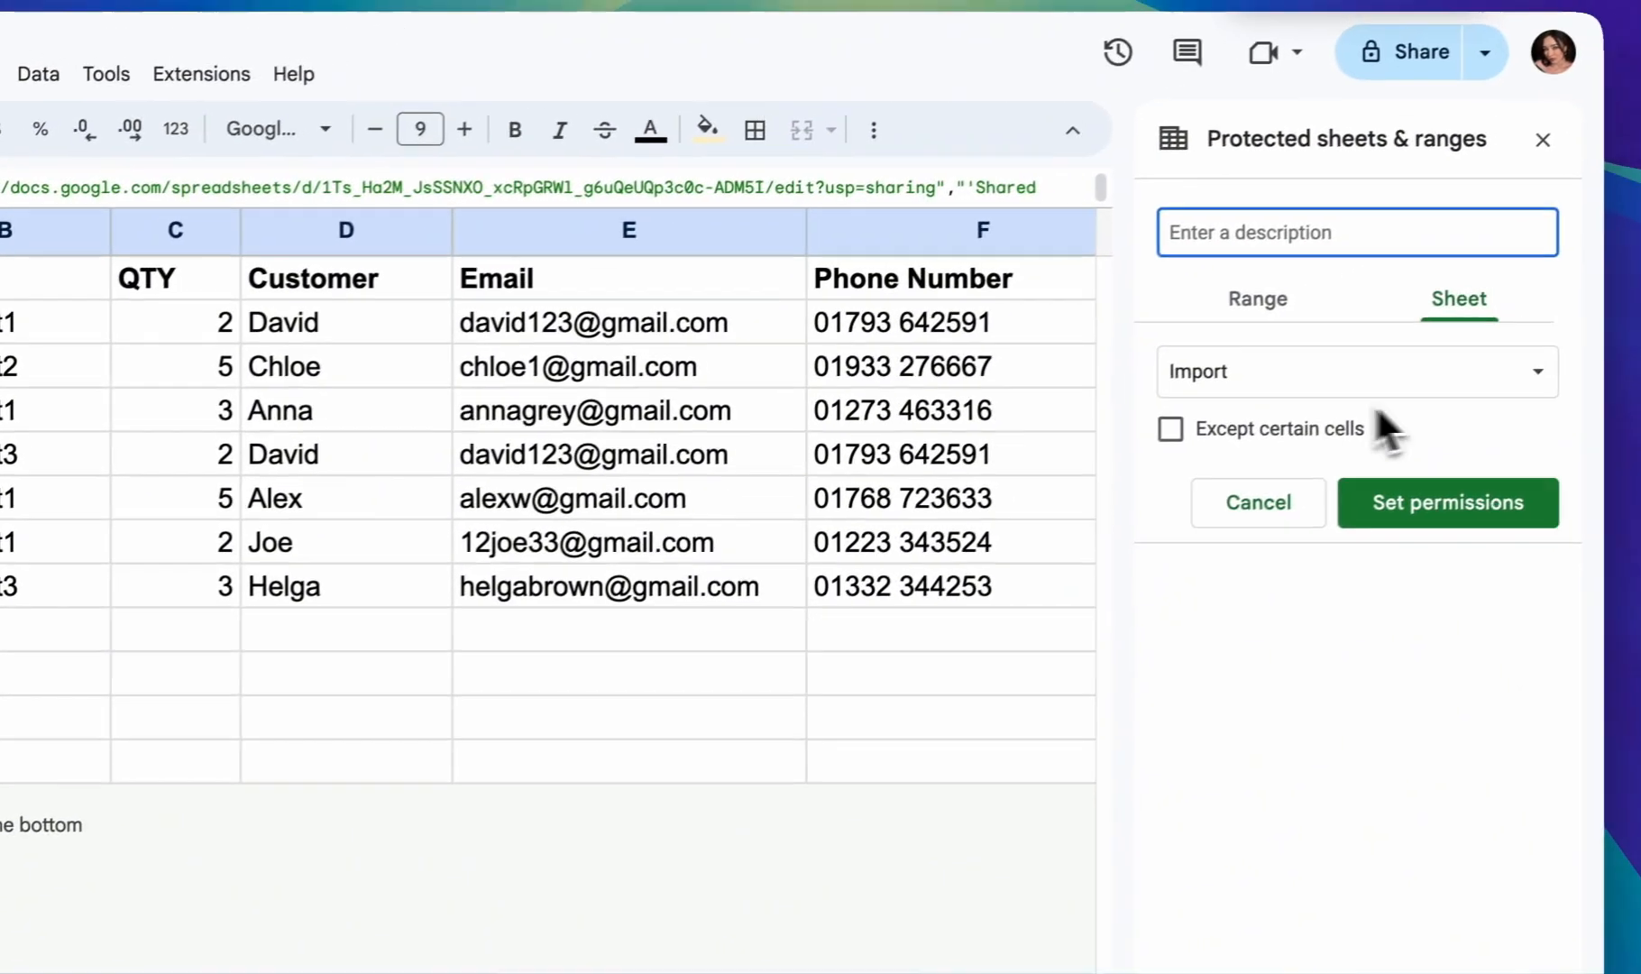
click(1428, 492)
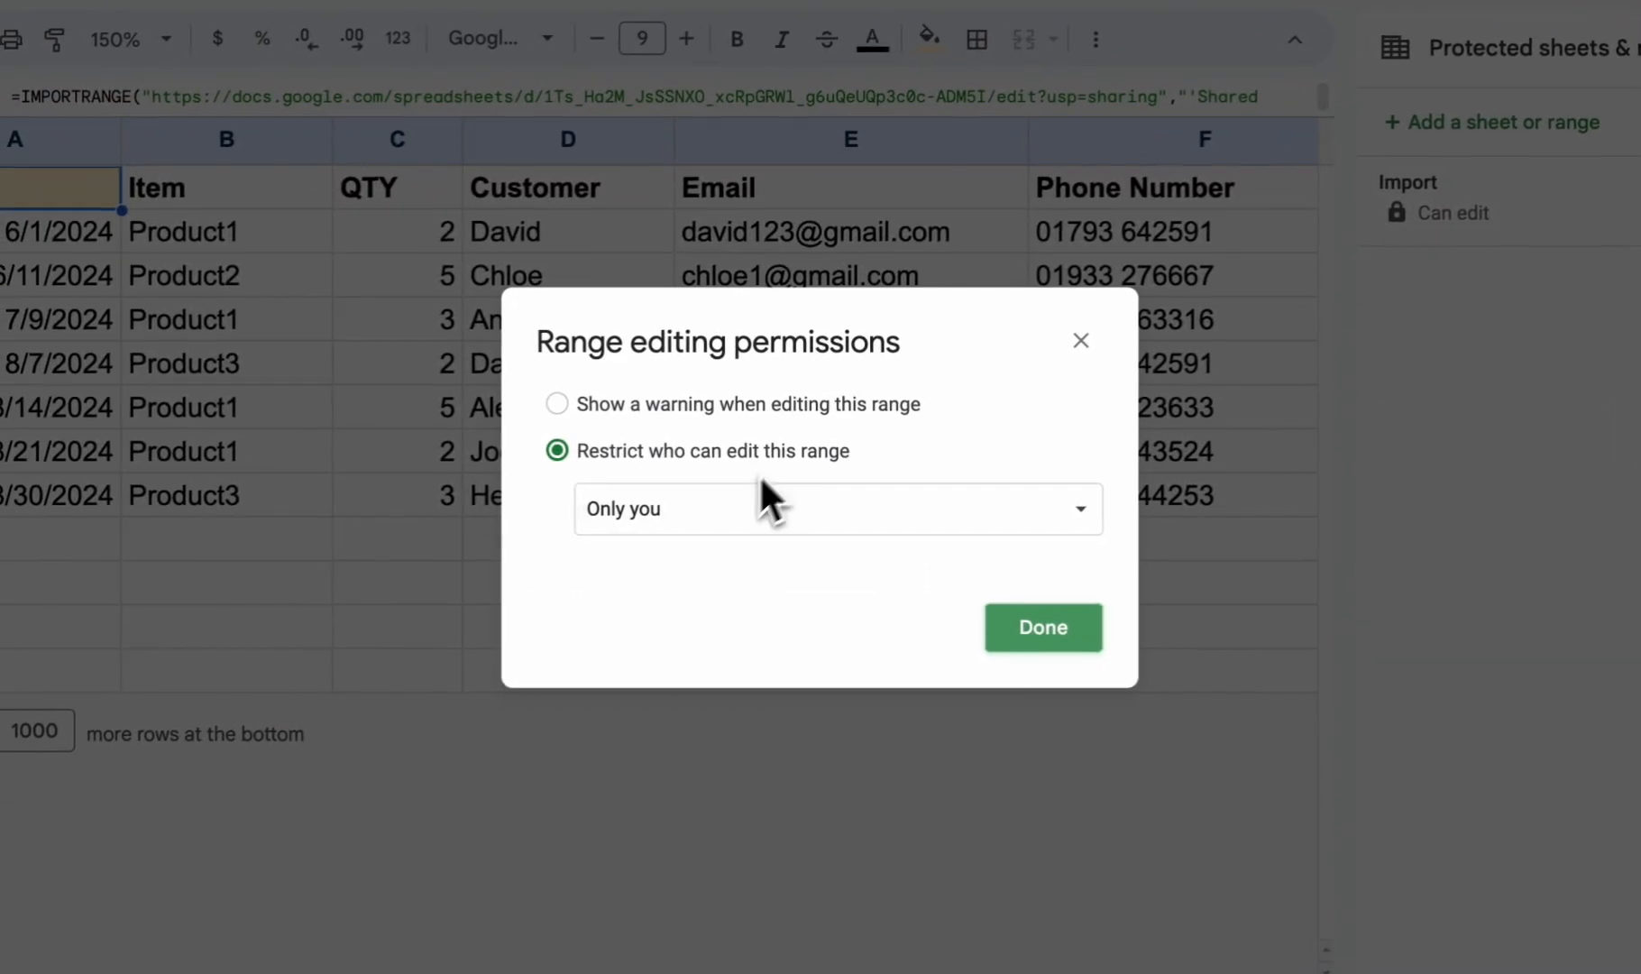
click(1046, 629)
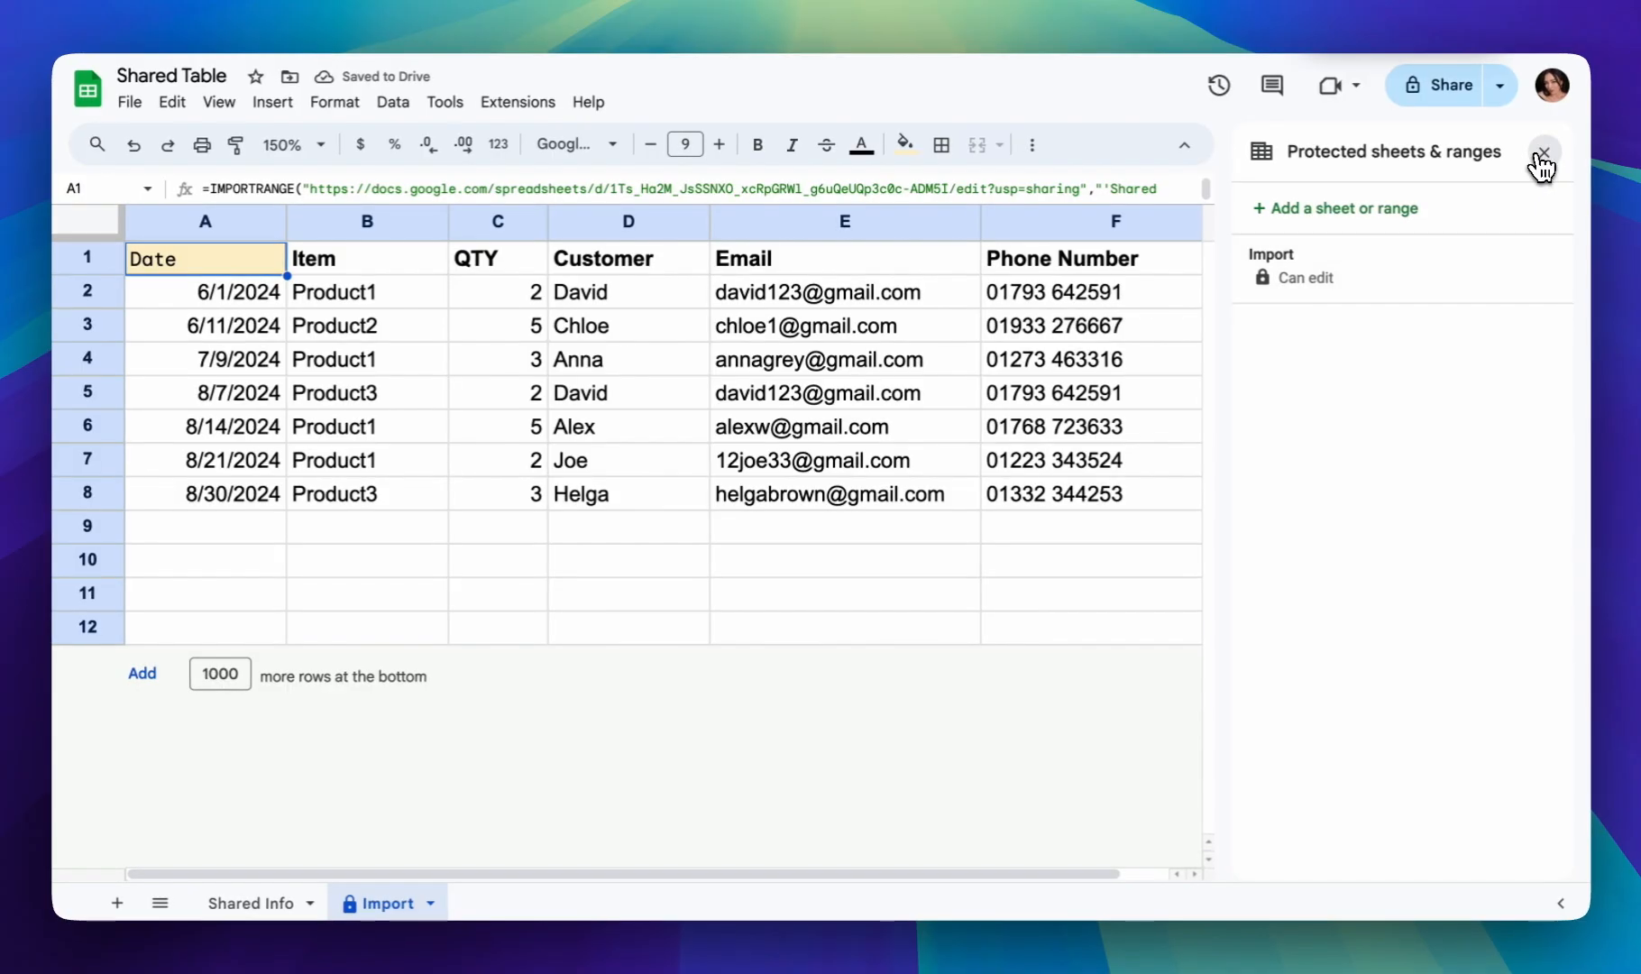
click(1543, 151)
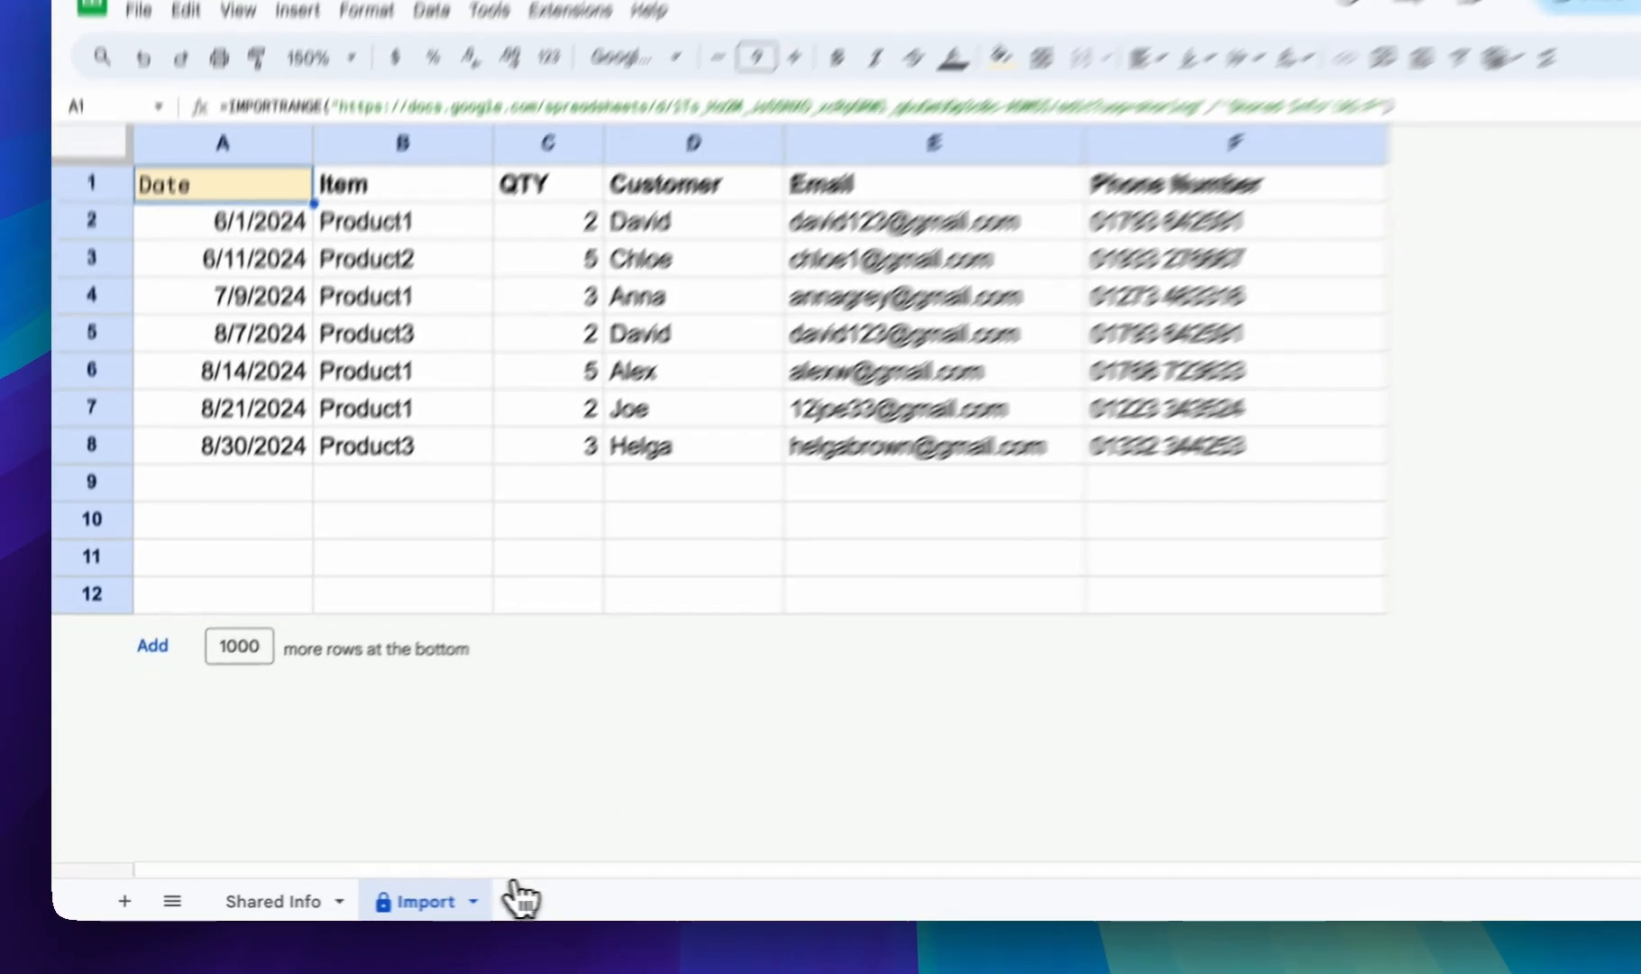
Hide the Import sheet and check its entry in the list of all sheets.
click(430, 902)
click(532, 684)
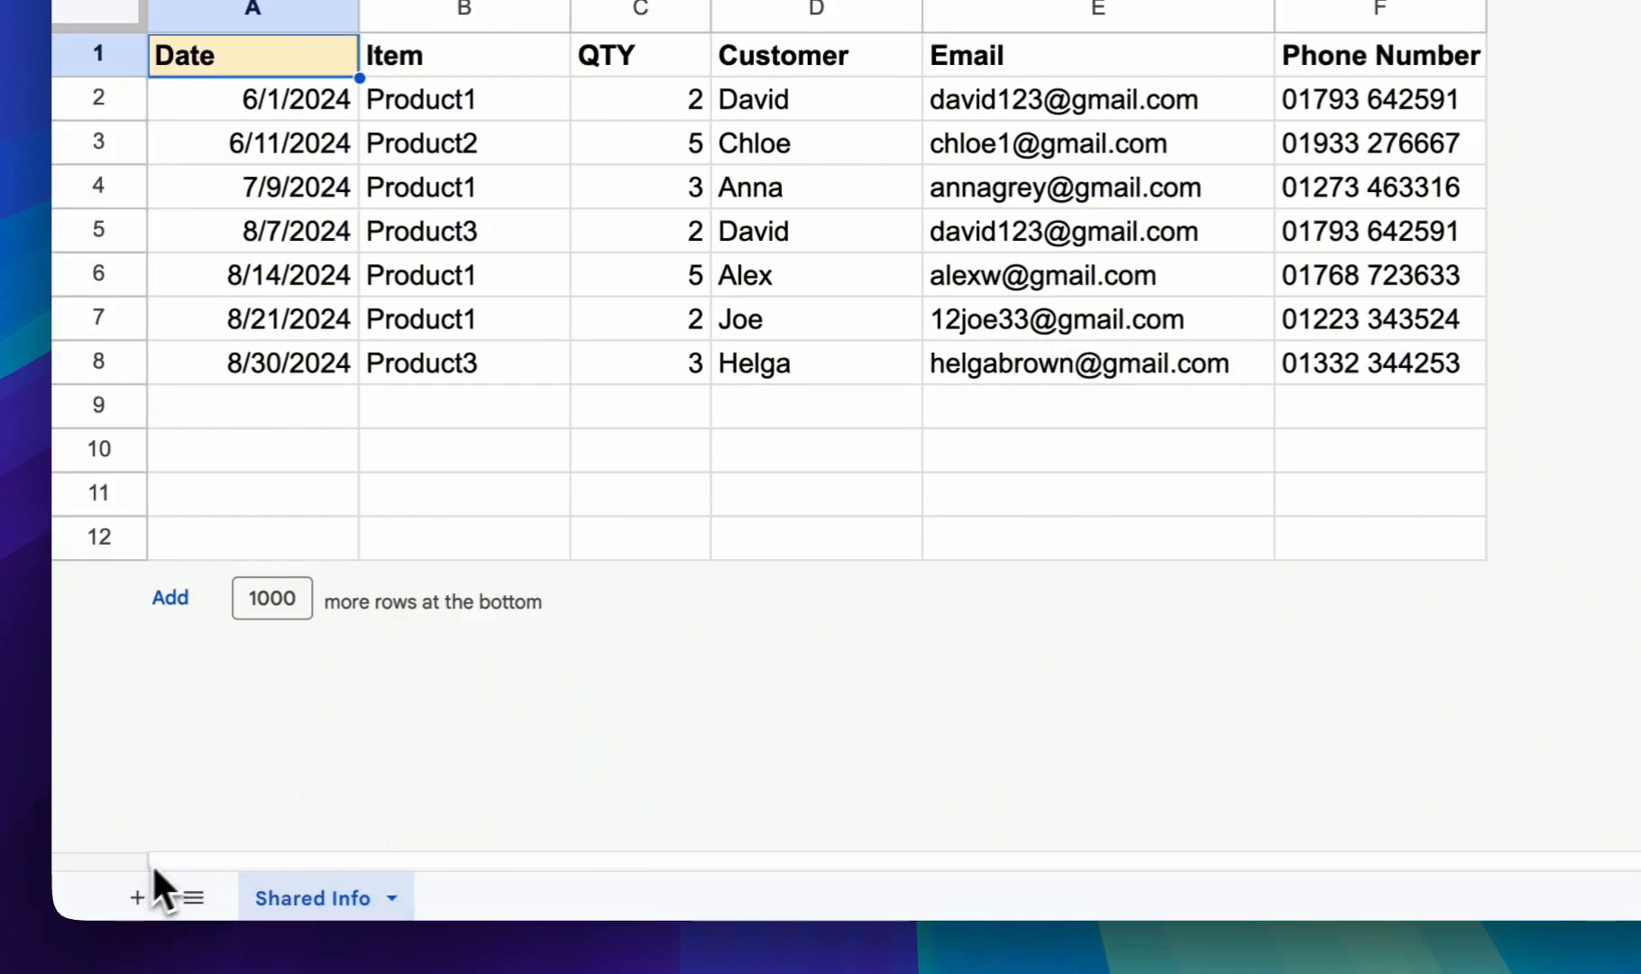
click(185, 899)
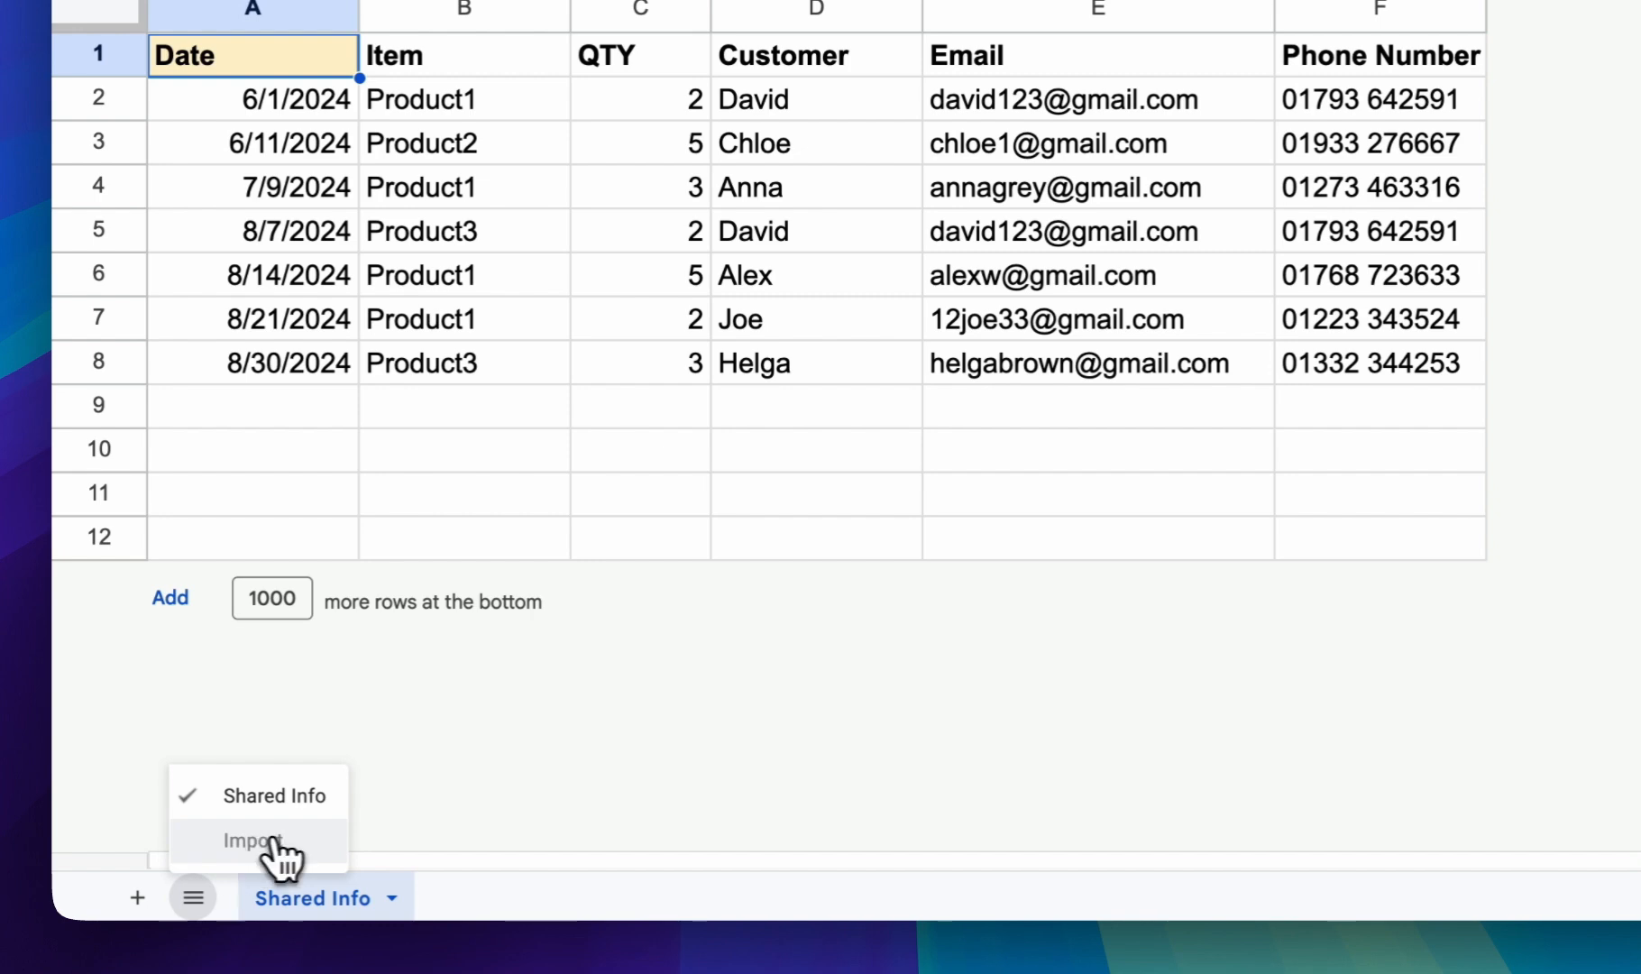
click(498, 782)
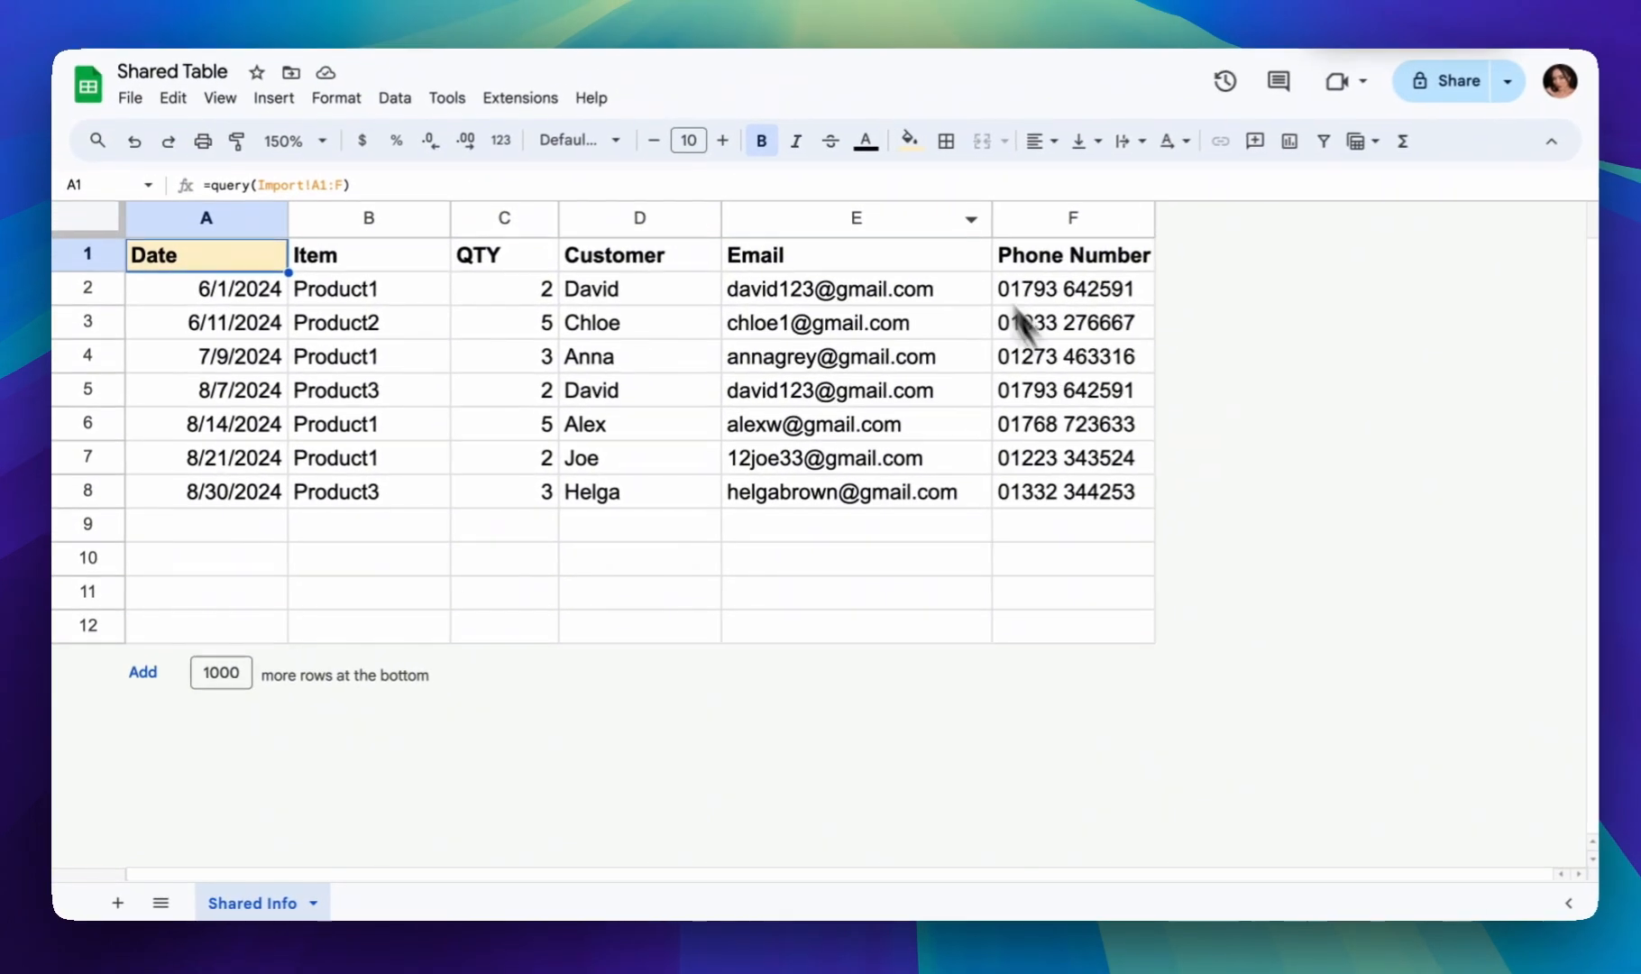